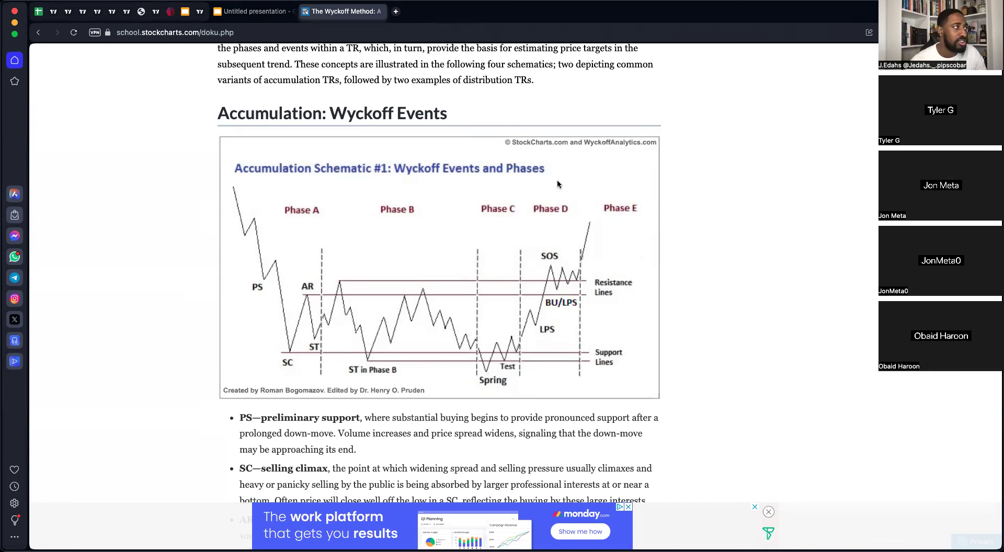
Compare the GBPJPY 15-minute chart with the Wyckoff Accumulation Schematic #1 page, and examine the chart's 15 DEMAND zone.
{"action": "left_click", "coordinate": [200, 12]}
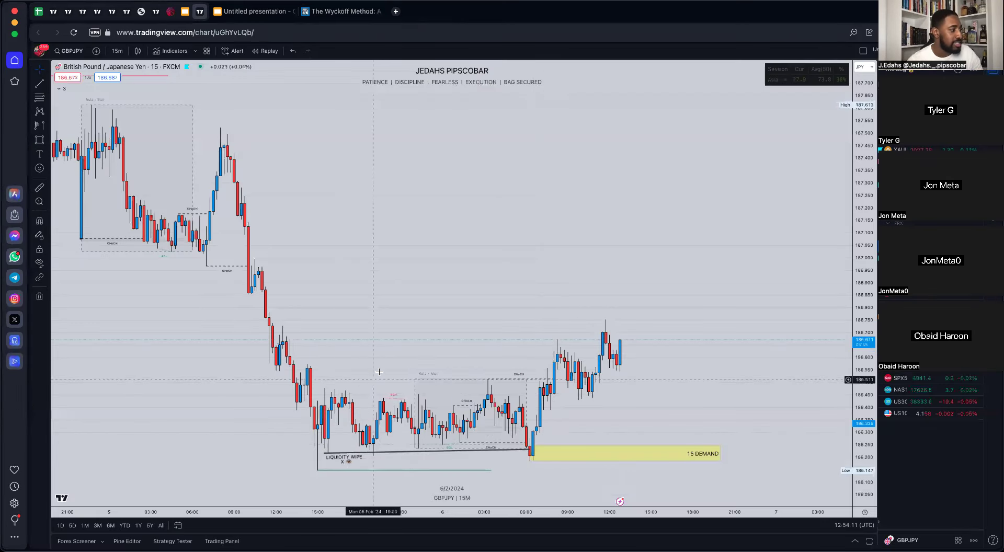
{"action": "scroll", "coordinate": [399, 325], "scroll_direction": "left", "scroll_amount": 2}
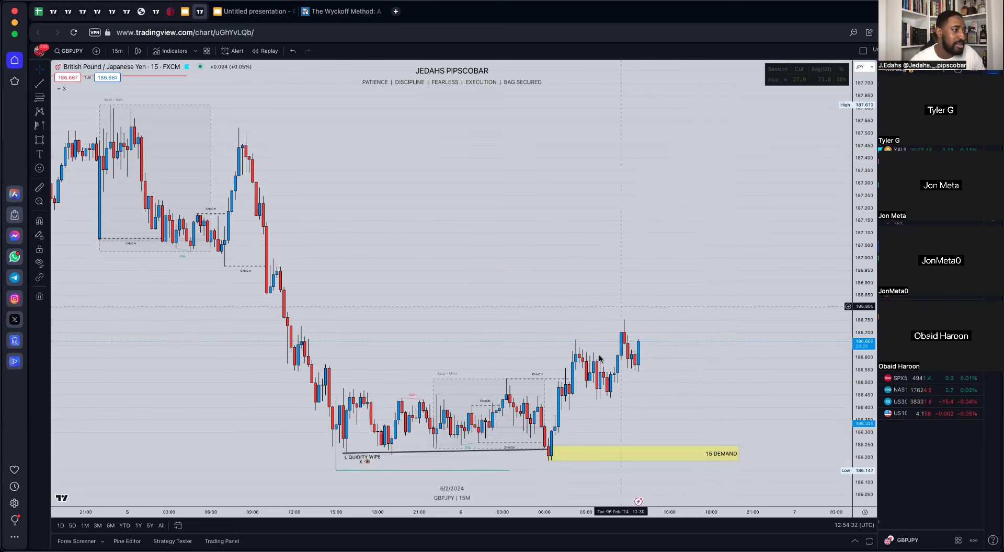
{"action": "left_click", "coordinate": [325, 14]}
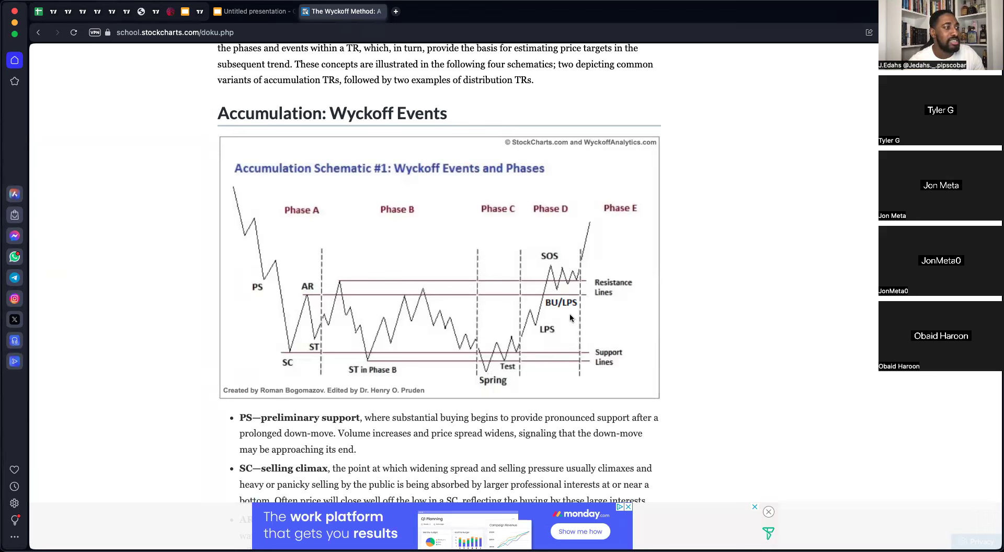
{"action": "left_click", "coordinate": [199, 11]}
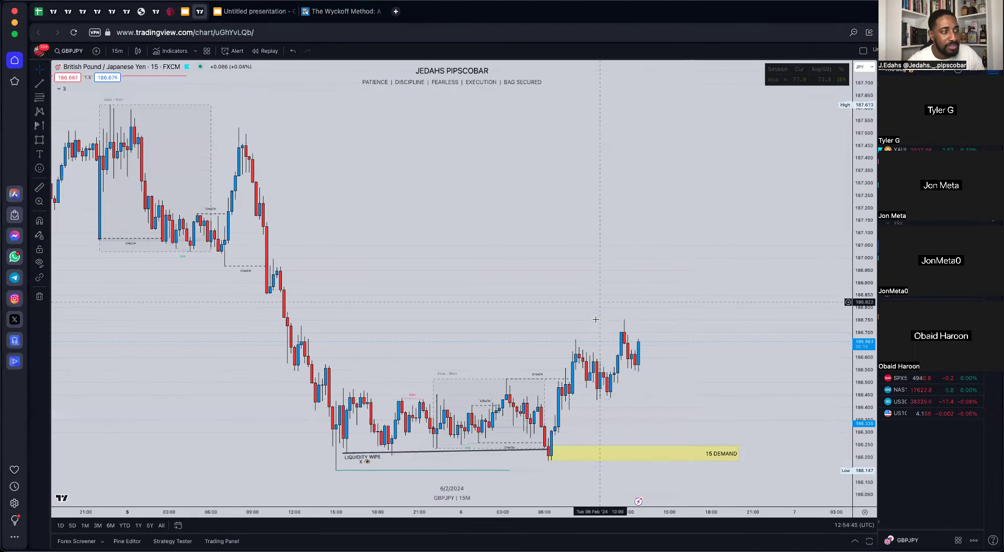
{"action": "left_click", "coordinate": [702, 457]}
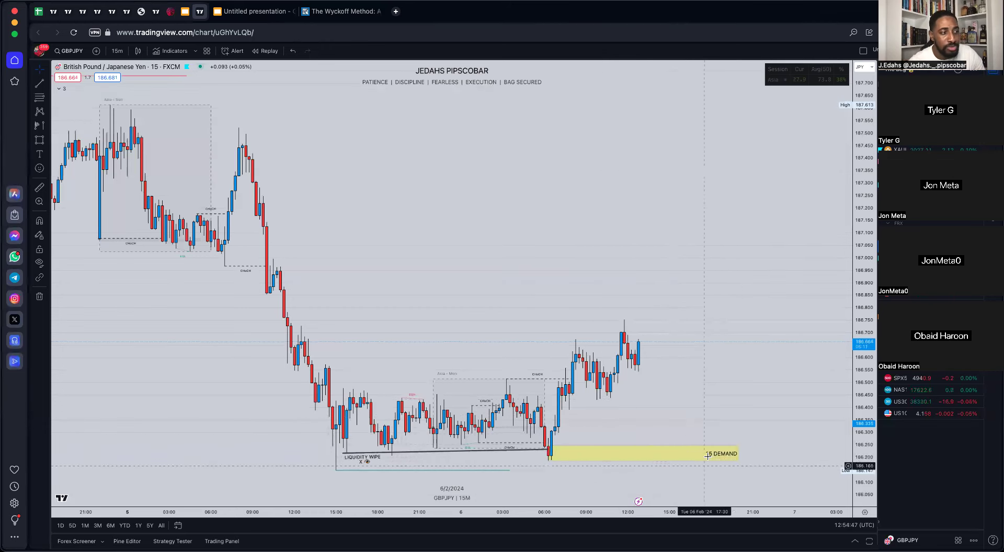
{"action": "left_click", "coordinate": [699, 431]}
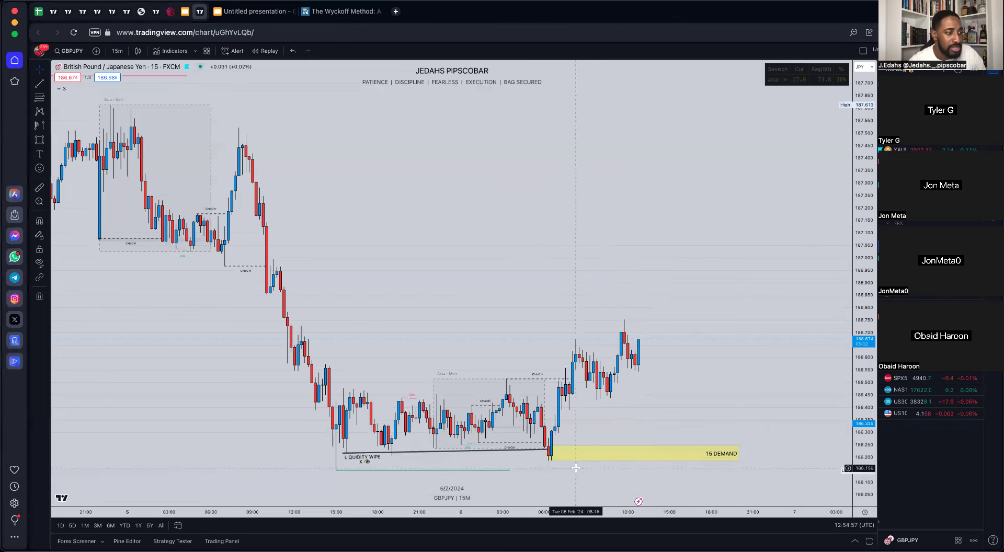
{"action": "left_click", "coordinate": [674, 459]}
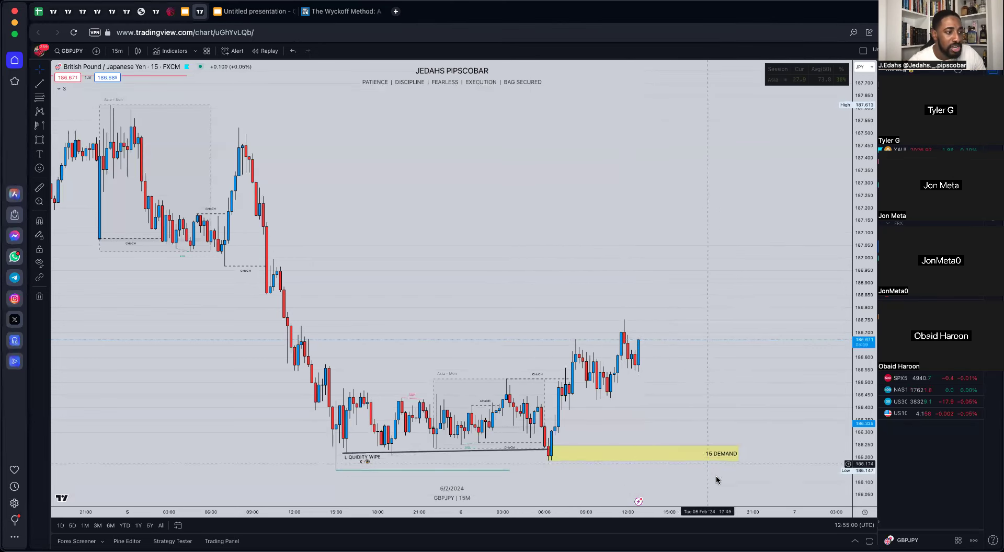
{"action": "left_click_drag", "start_coordinate": [715, 477], "coordinate": [750, 319]}
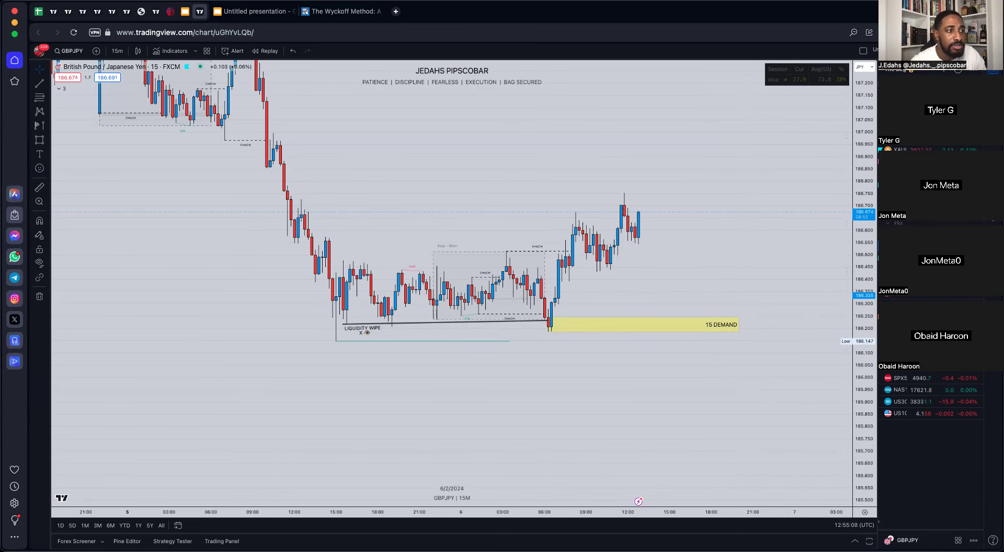
Switch the chart to GBPUSD on the 5-minute timeframe with the current price swings and demand zone in view.
{"action": "key", "text": "Down"}
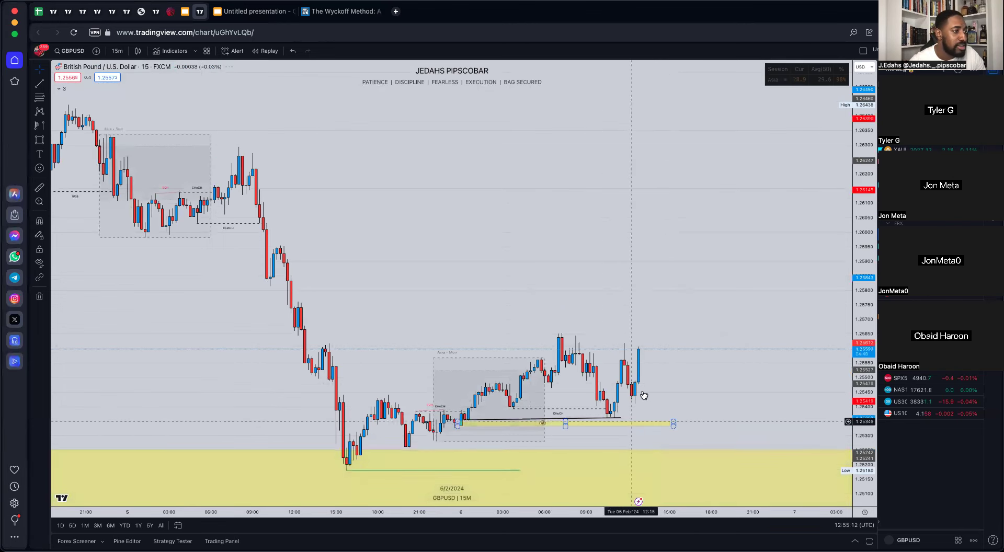
{"action": "left_click", "coordinate": [117, 51]}
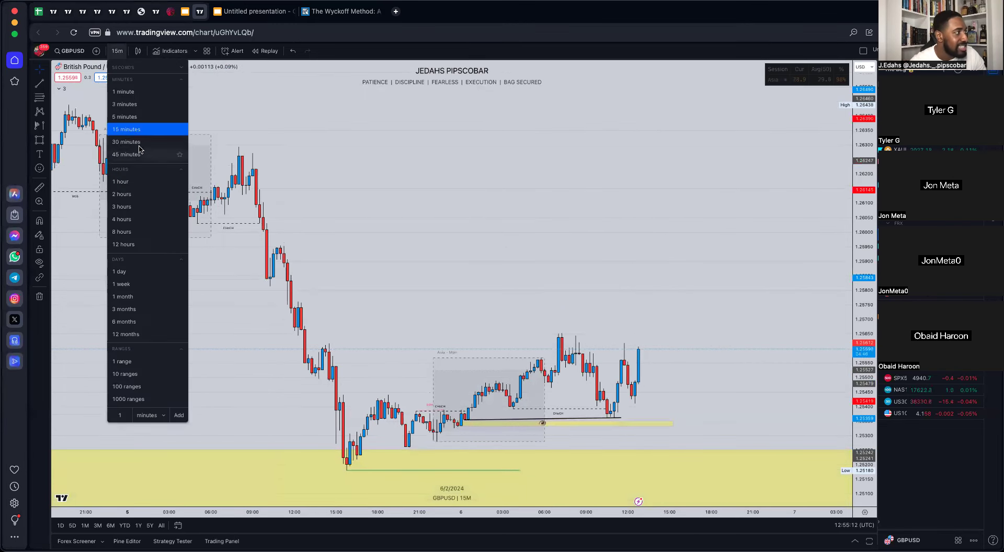
{"action": "left_click", "coordinate": [128, 116]}
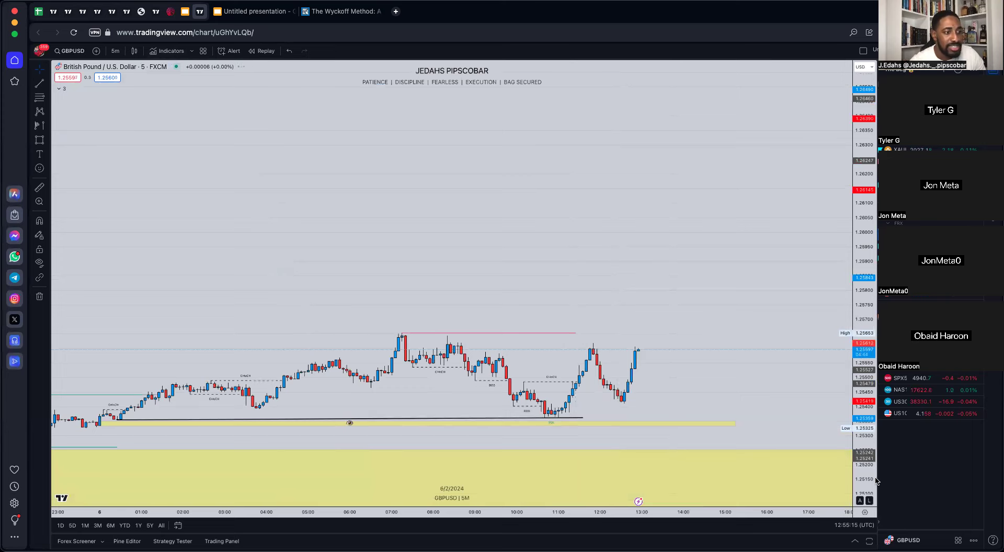
{"action": "left_click_drag", "start_coordinate": [870, 349], "coordinate": [780, 438]}
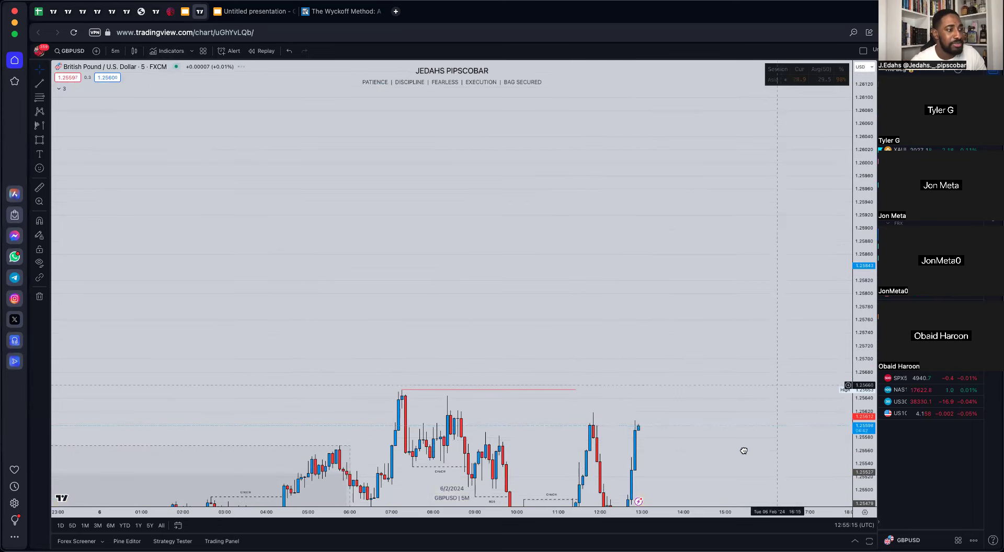
{"action": "left_click_drag", "start_coordinate": [739, 398], "coordinate": [780, 191]}
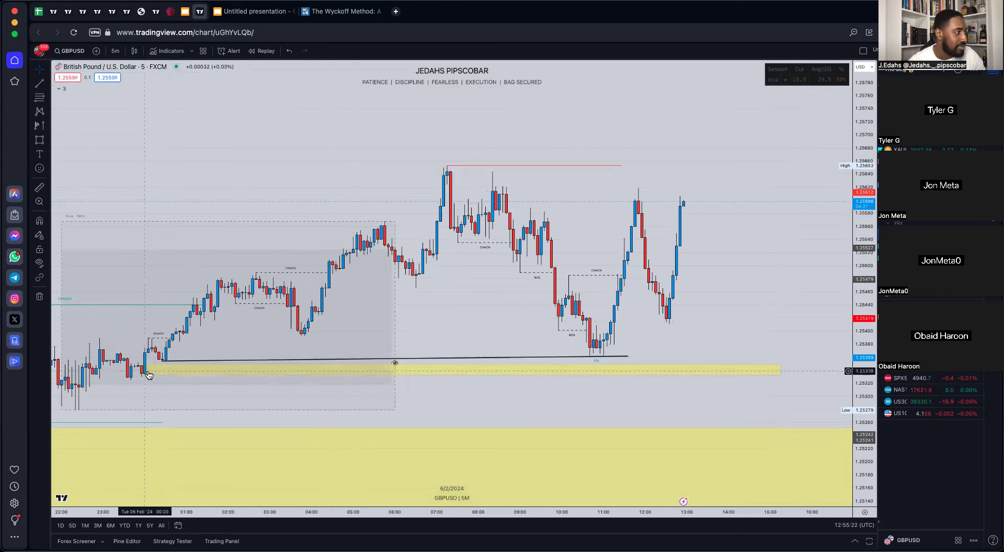
Extend the end of the black trendline above the narrow GBPUSD demand zone slightly past the latest swing low, to about 11:40.
{"action": "left_click", "coordinate": [592, 342]}
{"action": "left_click", "coordinate": [626, 359]}
{"action": "mouse_move", "coordinate": [626, 359]}
{"action": "left_mouse_down"}
{"action": "mouse_move", "coordinate": [102, 413]}
{"action": "mouse_move", "coordinate": [171, 363]}
{"action": "mouse_move", "coordinate": [144, 365]}
{"action": "mouse_move", "coordinate": [632, 355]}
{"action": "left_mouse_up"}
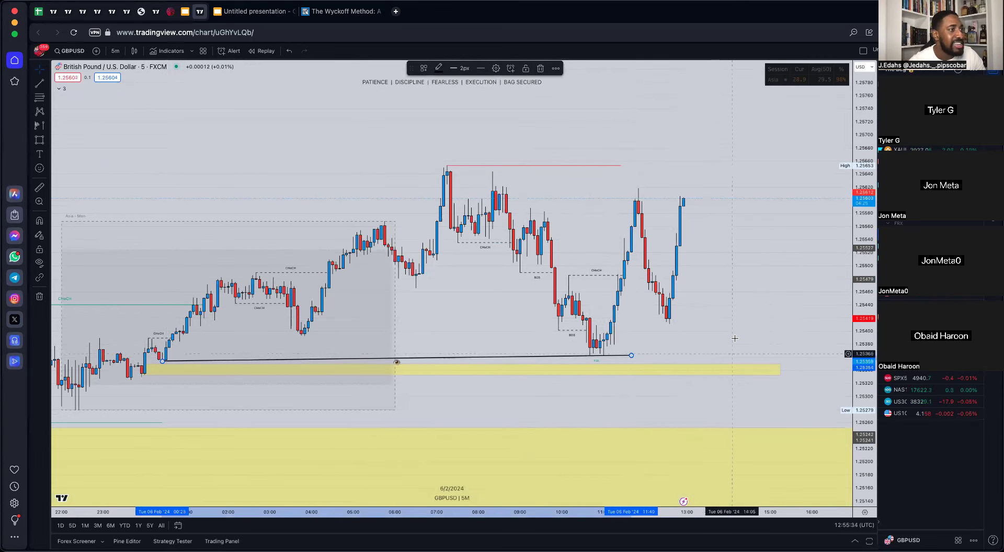
{"action": "left_click_drag", "start_coordinate": [749, 236], "coordinate": [770, 240]}
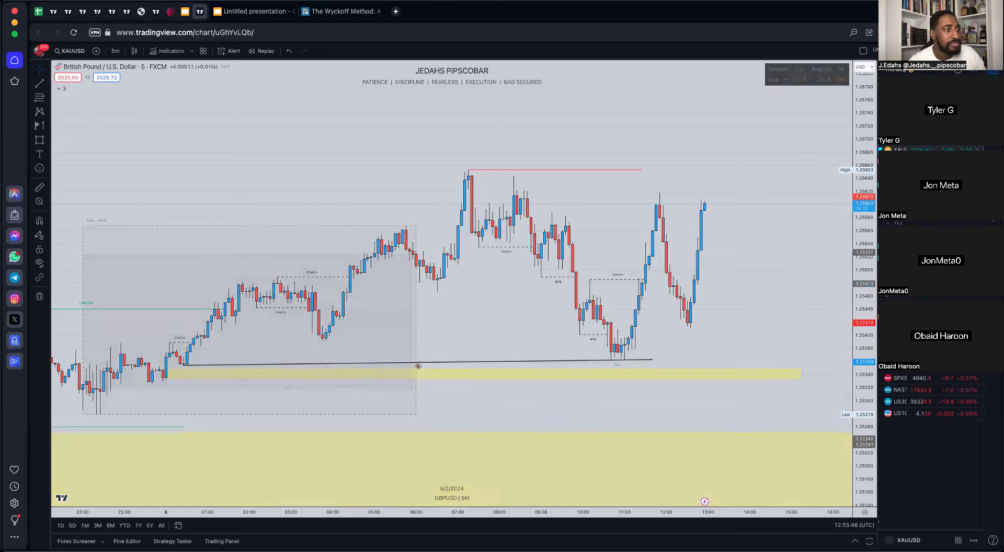
Switch the chart to XAUUSD on the 15-minute timeframe with both DEMAND zones and the current price in view.
{"action": "key", "text": "space"}
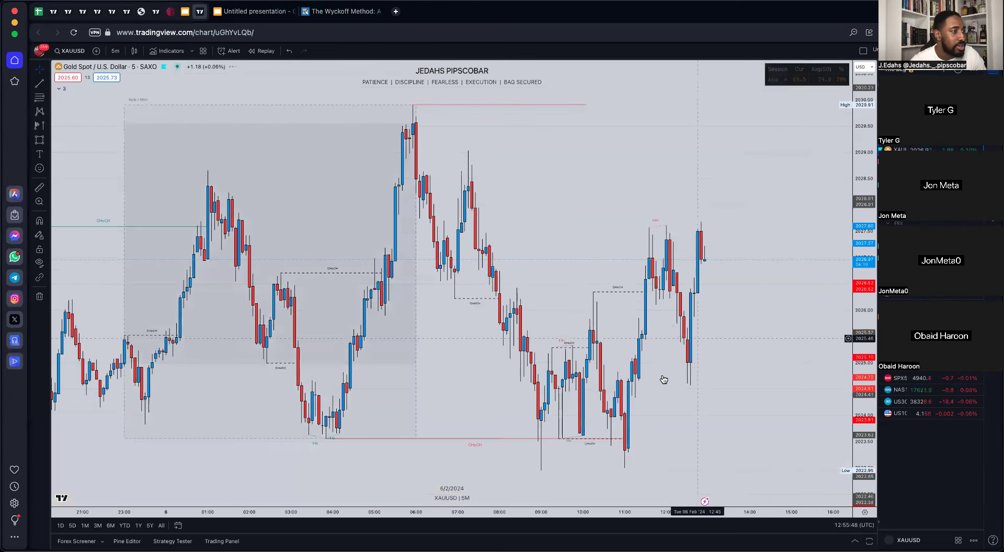
{"action": "left_click", "coordinate": [115, 50]}
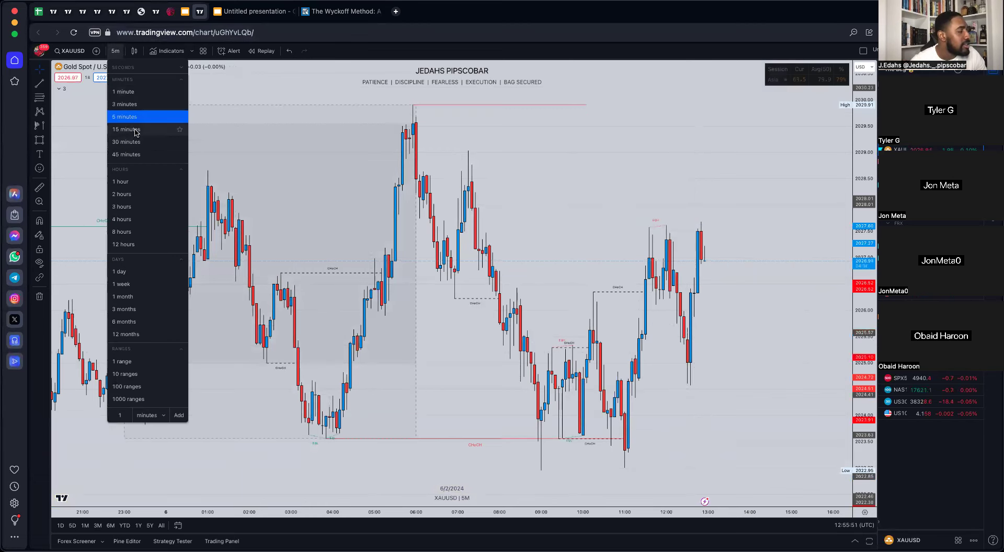
{"action": "left_click", "coordinate": [132, 129]}
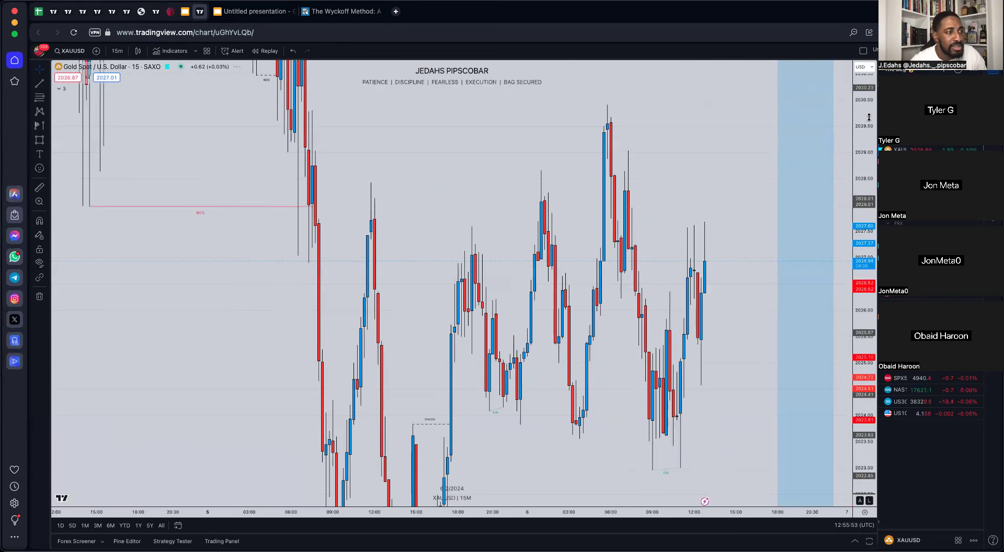
{"action": "left_click_drag", "start_coordinate": [872, 417], "coordinate": [783, 241]}
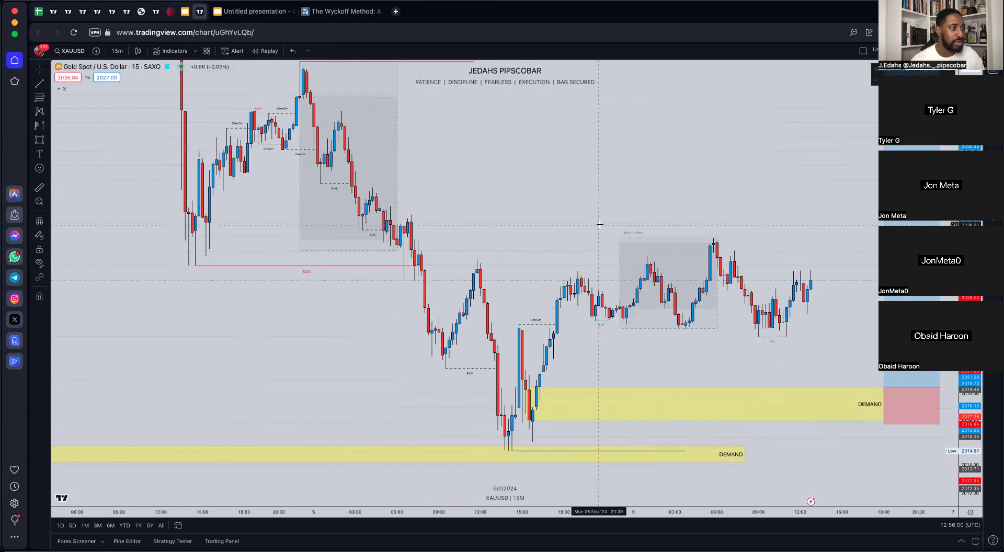
{"action": "scroll", "coordinate": [600, 223], "scroll_direction": "down", "scroll_amount": 2}
{"action": "scroll", "coordinate": [594, 216], "scroll_direction": "right", "scroll_amount": 5}
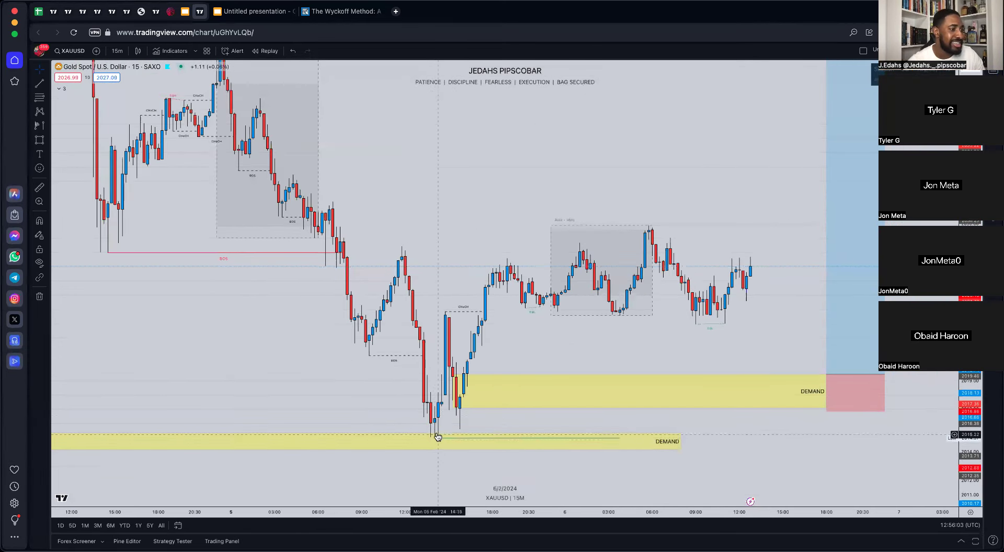
Draw a trendline beneath the 26 January lows just above the yellow demand zone and apply the LIQ WIPE template to it.
{"action": "scroll", "coordinate": [436, 442], "scroll_direction": "left", "scroll_amount": 15}
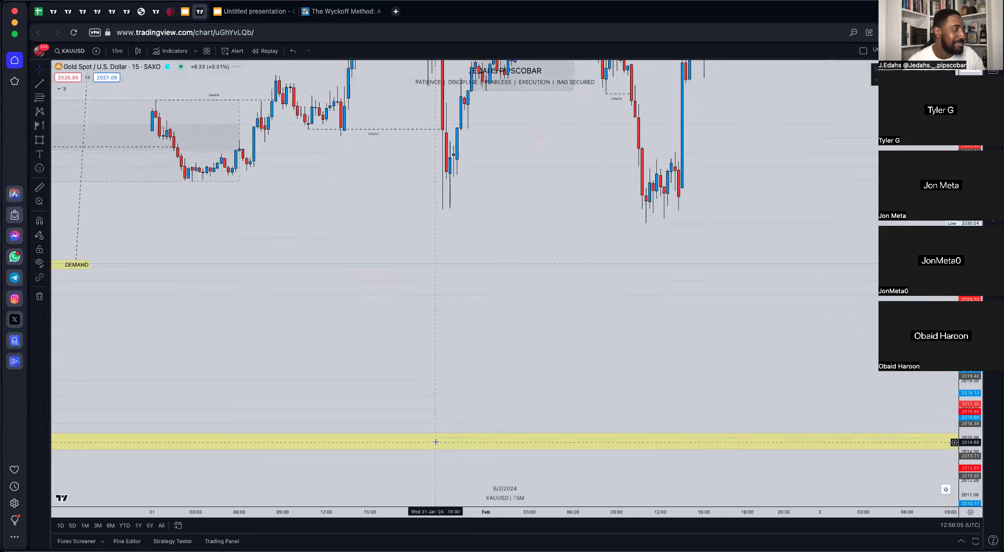
{"action": "scroll", "coordinate": [436, 442], "scroll_direction": "left", "scroll_amount": 10}
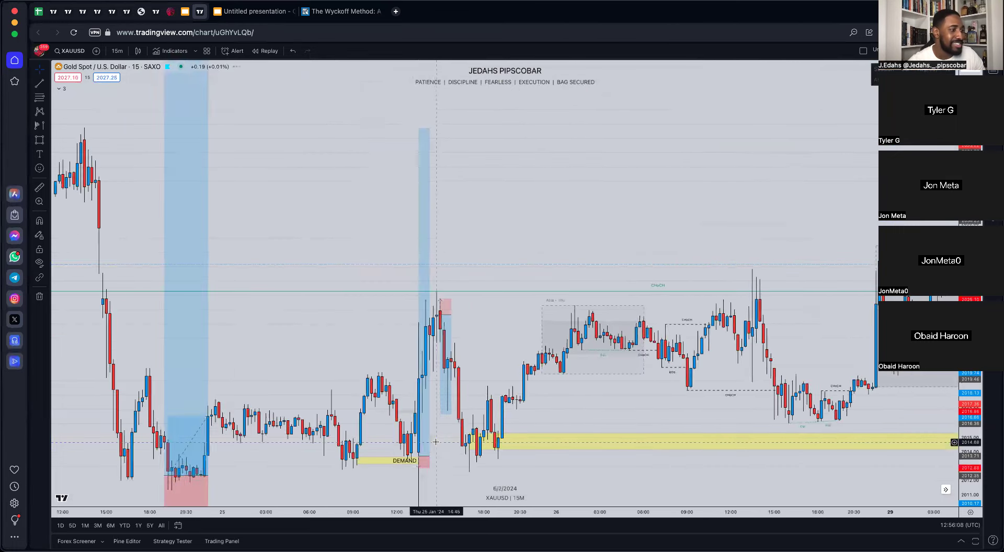
{"action": "scroll", "coordinate": [436, 444], "scroll_direction": "left", "scroll_amount": 12}
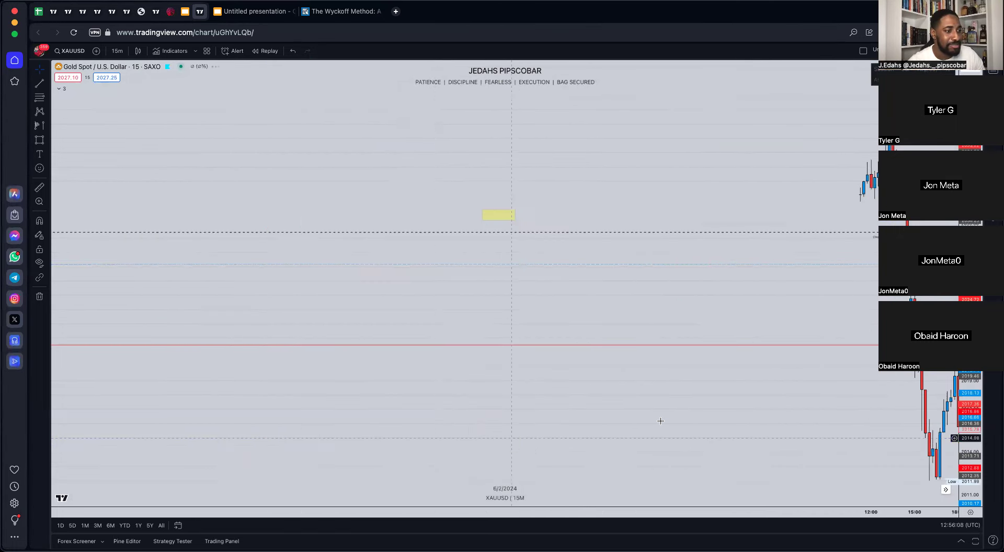
{"action": "scroll", "coordinate": [661, 421], "scroll_direction": "right", "scroll_amount": 15}
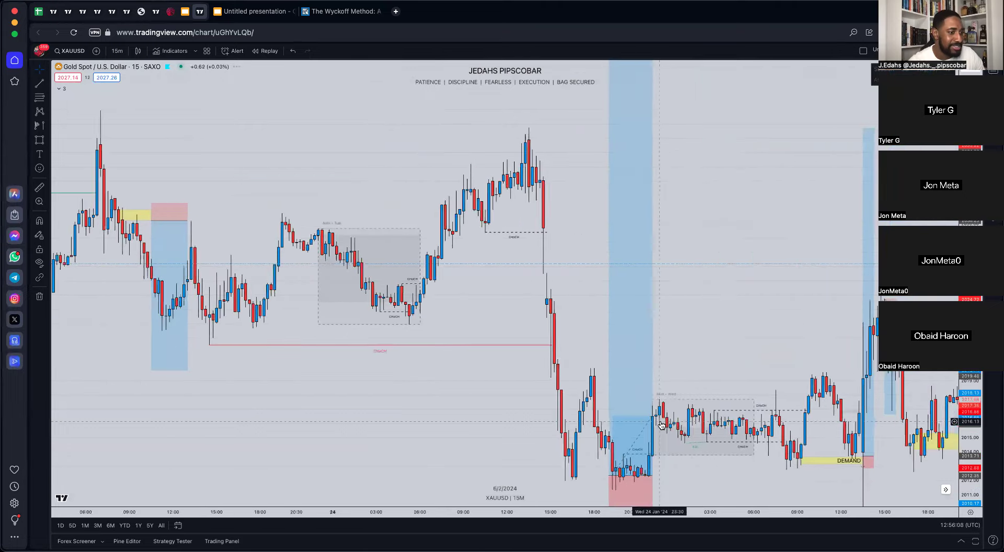
{"action": "scroll", "coordinate": [660, 421], "scroll_direction": "right", "scroll_amount": 12}
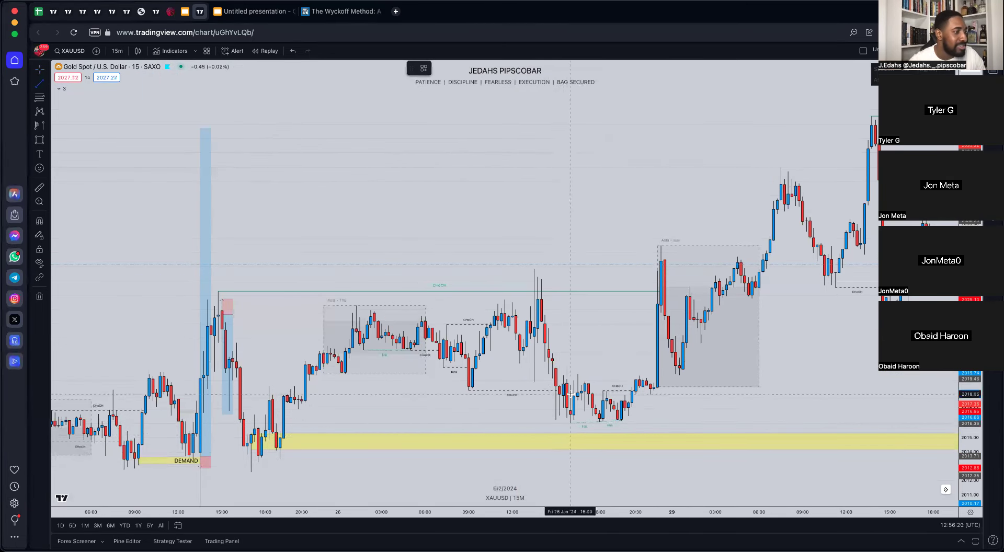
{"action": "left_click", "coordinate": [559, 425]}
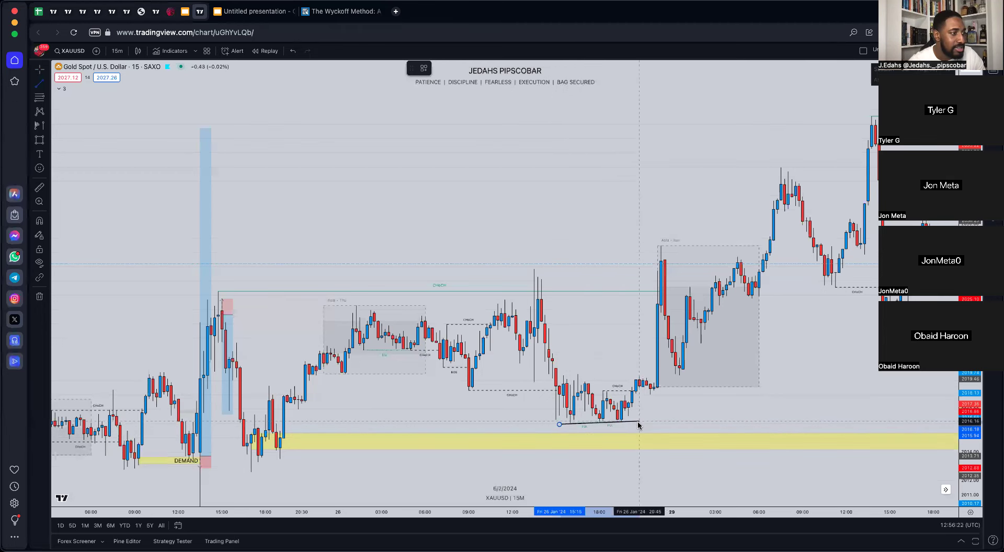
{"action": "left_click", "coordinate": [638, 424]}
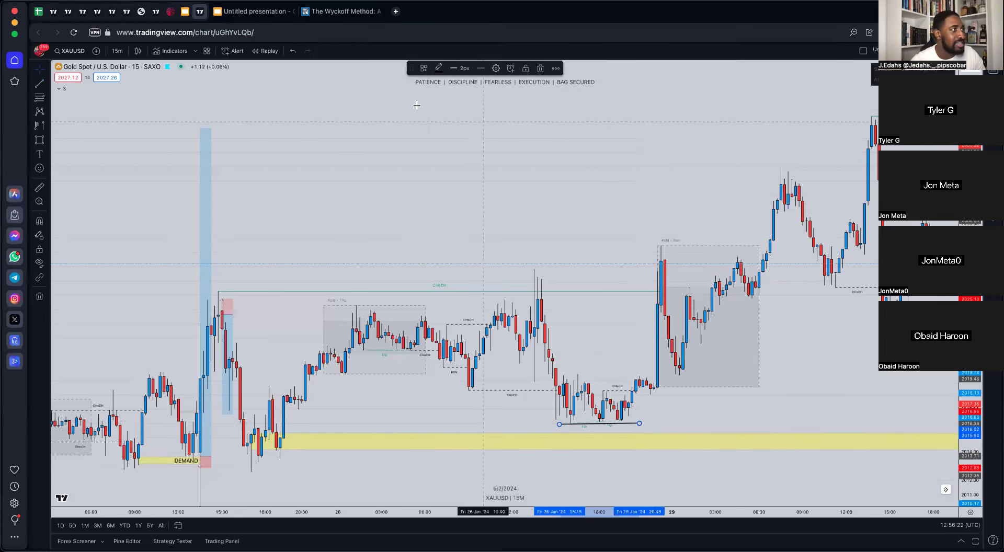
{"action": "left_click", "coordinate": [424, 69]}
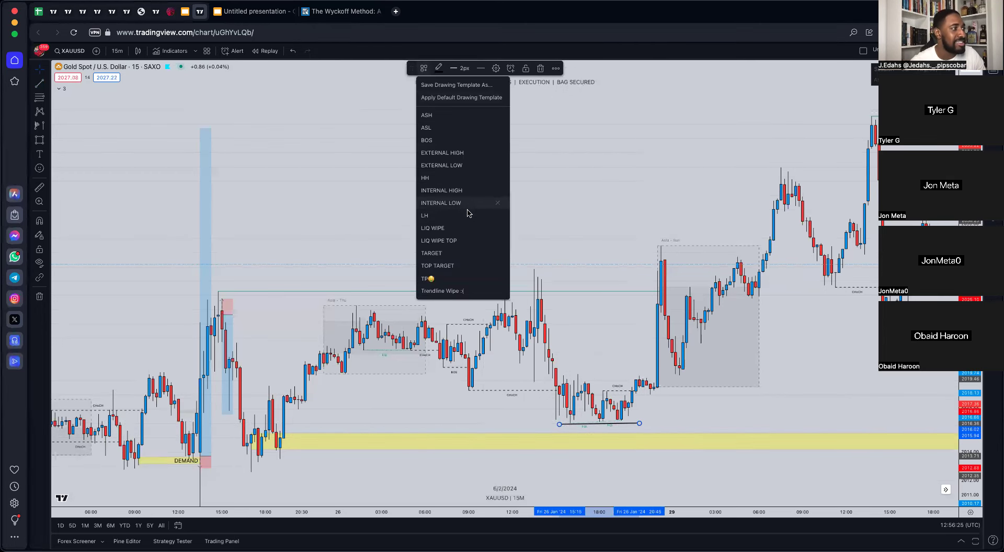
{"action": "left_click", "coordinate": [444, 227]}
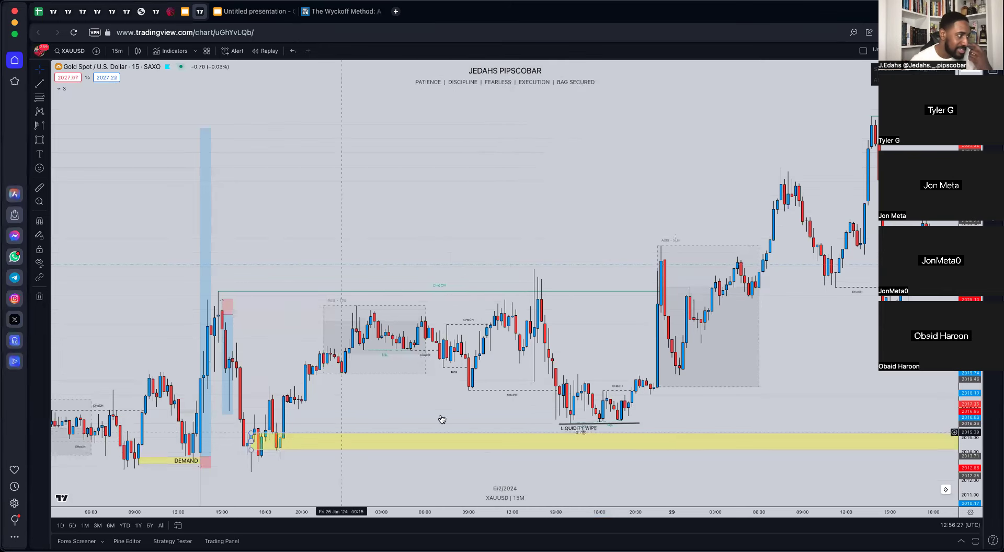
Lower the long position's target to the Asia - Mon session high, and raise it again to the red line at the Asia - Sun high.
{"action": "scroll", "coordinate": [780, 395], "scroll_direction": "right", "scroll_amount": 15}
{"action": "scroll", "coordinate": [780, 394], "scroll_direction": "right", "scroll_amount": 15}
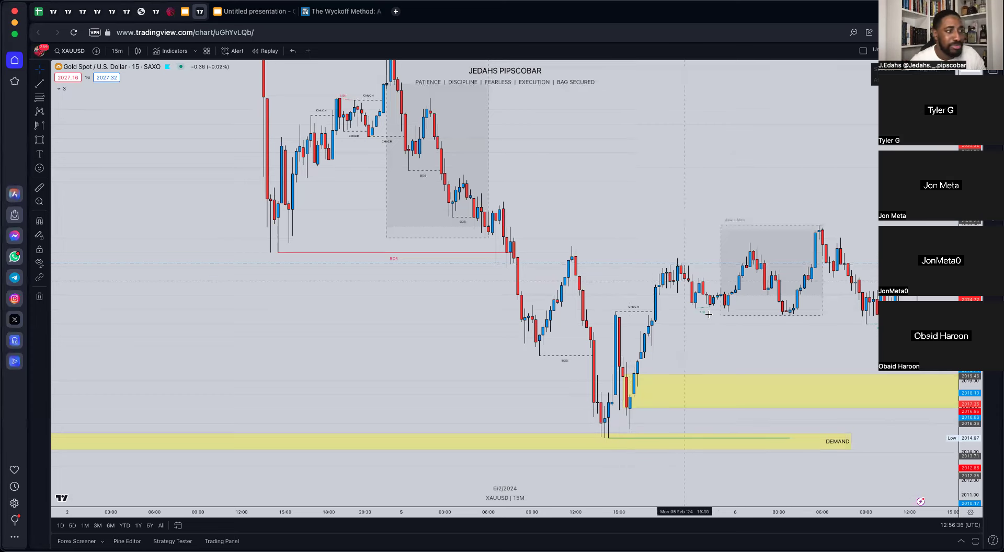
{"action": "scroll", "coordinate": [715, 344], "scroll_direction": "right", "scroll_amount": 5}
{"action": "scroll", "coordinate": [688, 353], "scroll_direction": "right", "scroll_amount": 2}
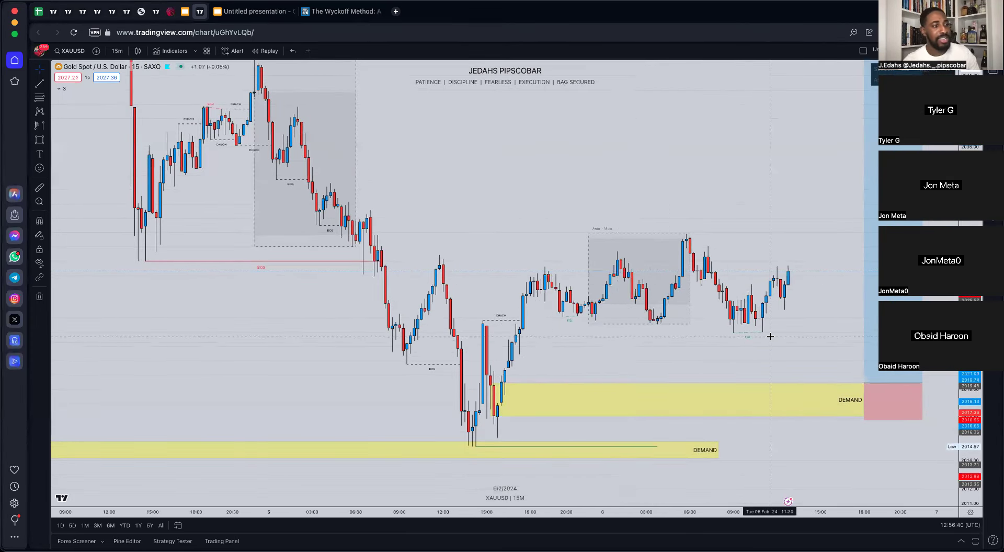
{"action": "left_click_drag", "start_coordinate": [781, 337], "coordinate": [624, 333]}
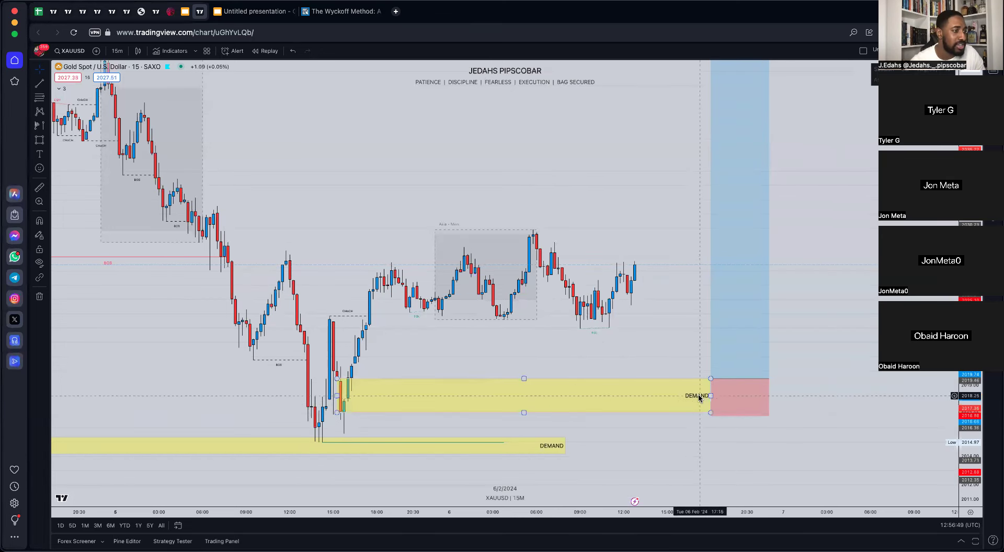
{"action": "left_click_drag", "start_coordinate": [519, 375], "coordinate": [554, 441]}
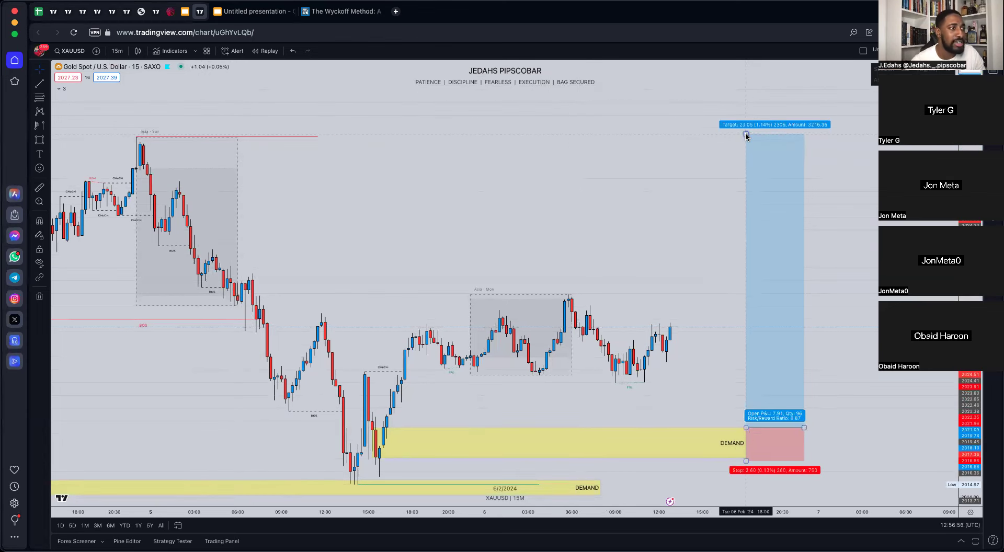
{"action": "left_click_drag", "start_coordinate": [746, 138], "coordinate": [503, 294]}
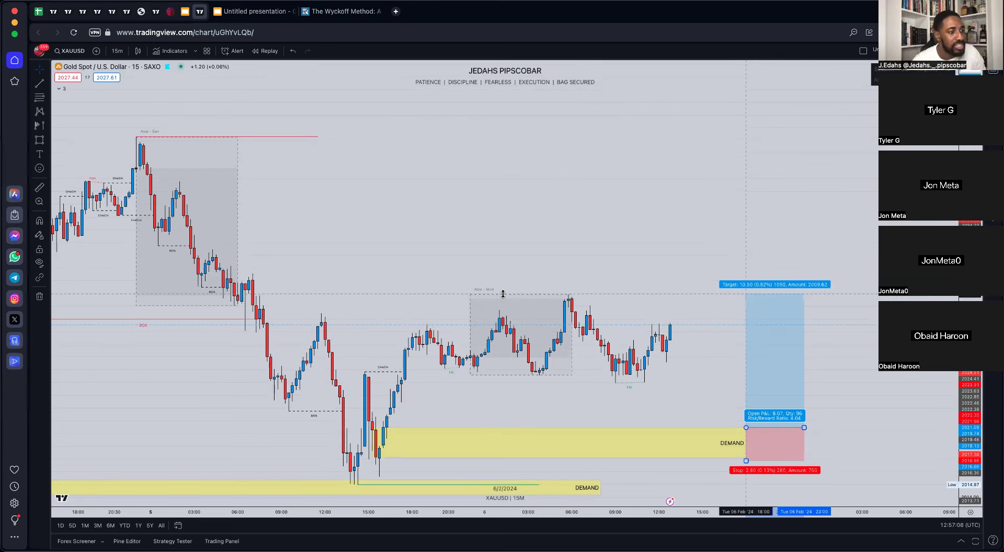
{"action": "left_click_drag", "start_coordinate": [757, 283], "coordinate": [720, 173]}
{"action": "left_click", "coordinate": [754, 329]}
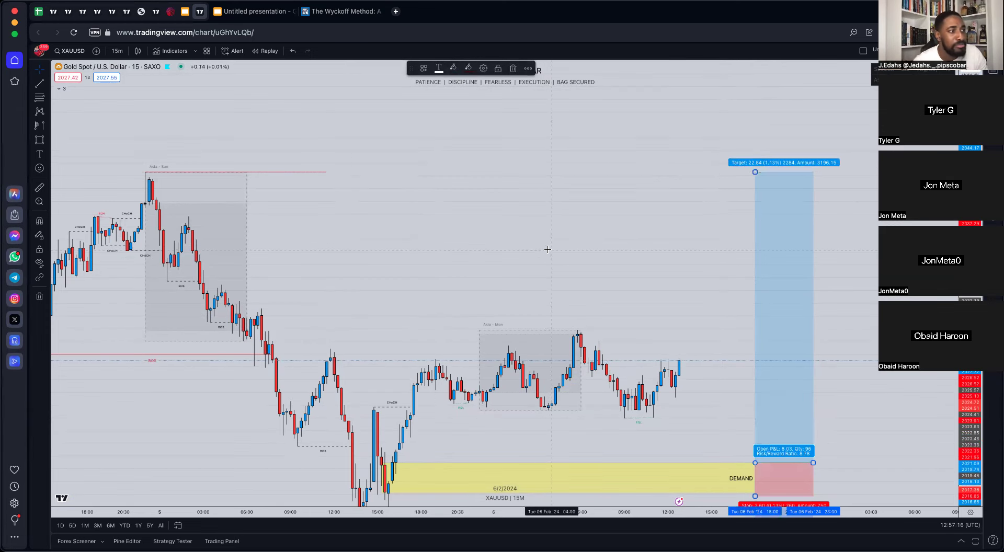
Review the published Asian session liquidity example and the Entry Confirmation Checklist snapshot, and return to the XAUUSD chart.
{"action": "left_click", "coordinate": [572, 241]}
{"action": "left_click_drag", "start_coordinate": [571, 241], "coordinate": [610, 243]}
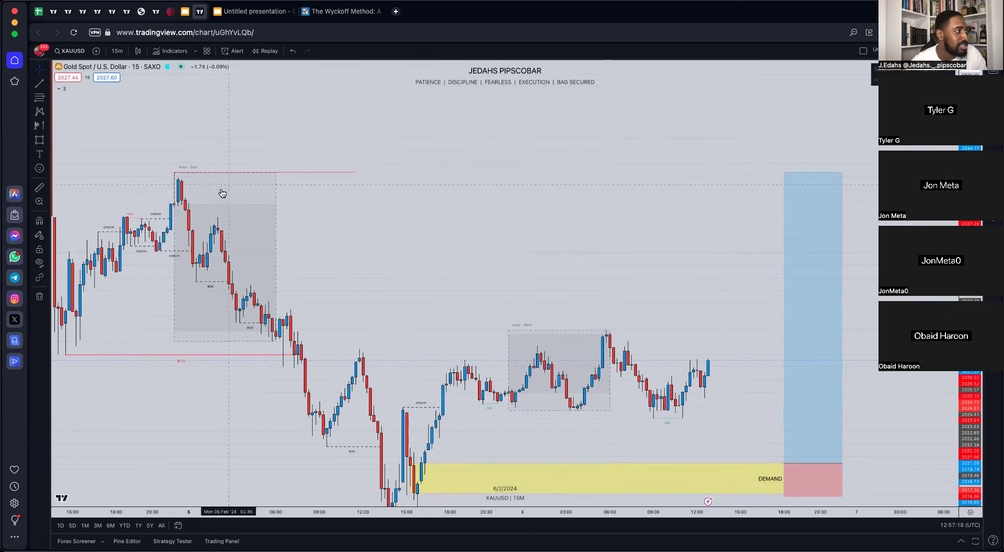
{"action": "left_click_drag", "start_coordinate": [299, 156], "coordinate": [334, 131]}
{"action": "left_click", "coordinate": [130, 12]}
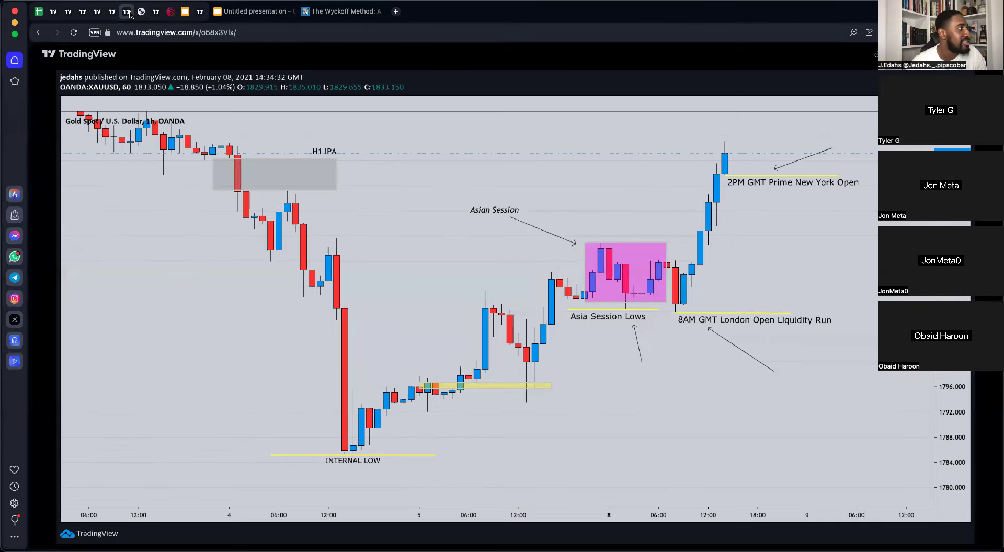
{"action": "mouse_move", "coordinate": [155, 14]}
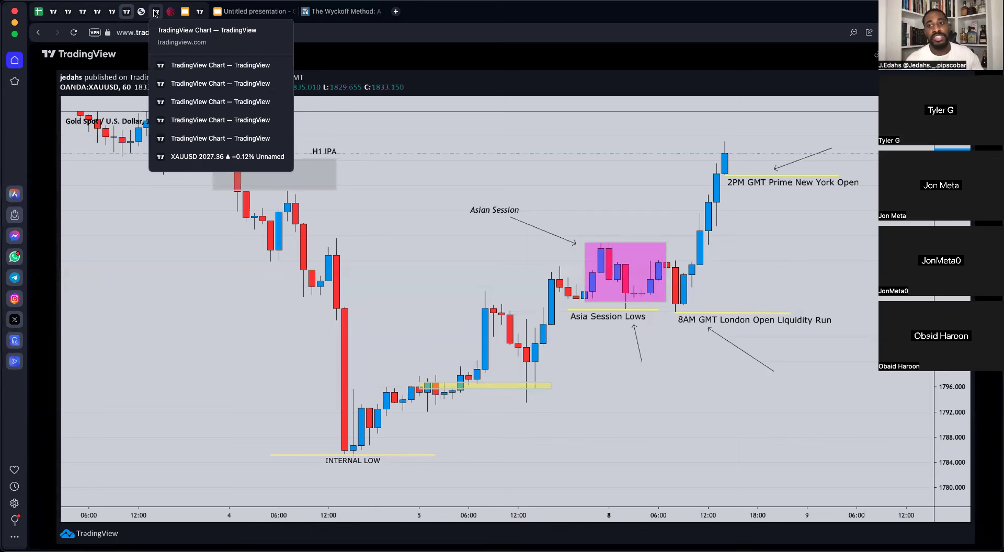
{"action": "left_click", "coordinate": [155, 12]}
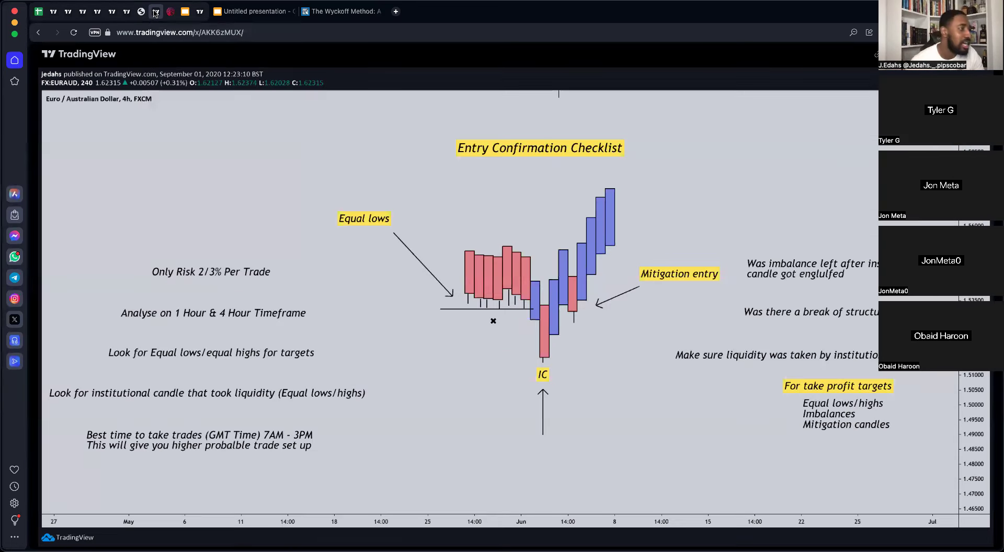
{"action": "left_click", "coordinate": [200, 13]}
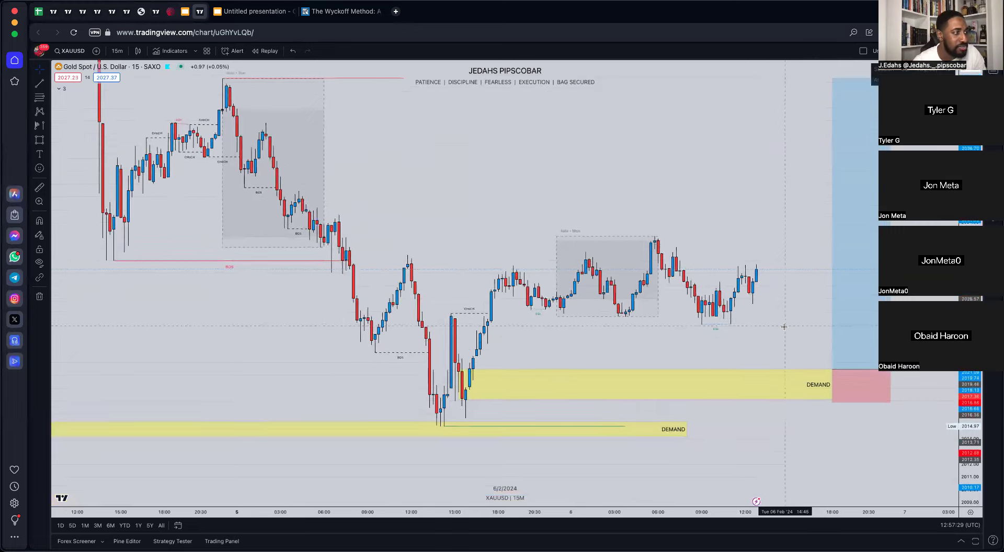
Draw a Fibonacci retracement from the 5 February 15:45 swing low to the Asia - Mon high level, ending at about 11:45 on 6 February.
{"action": "left_click", "coordinate": [39, 96]}
{"action": "left_click", "coordinate": [466, 419]}
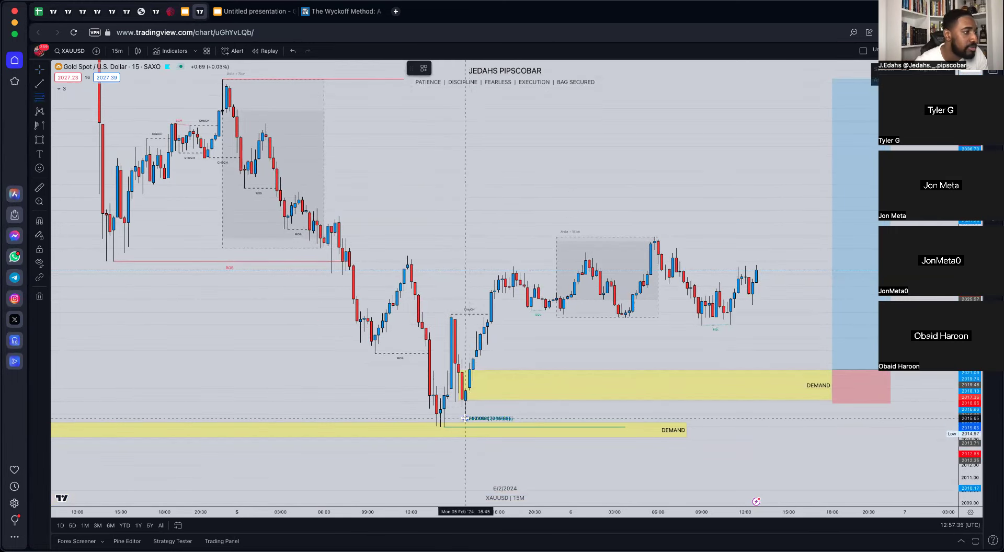
{"action": "left_click", "coordinate": [795, 237]}
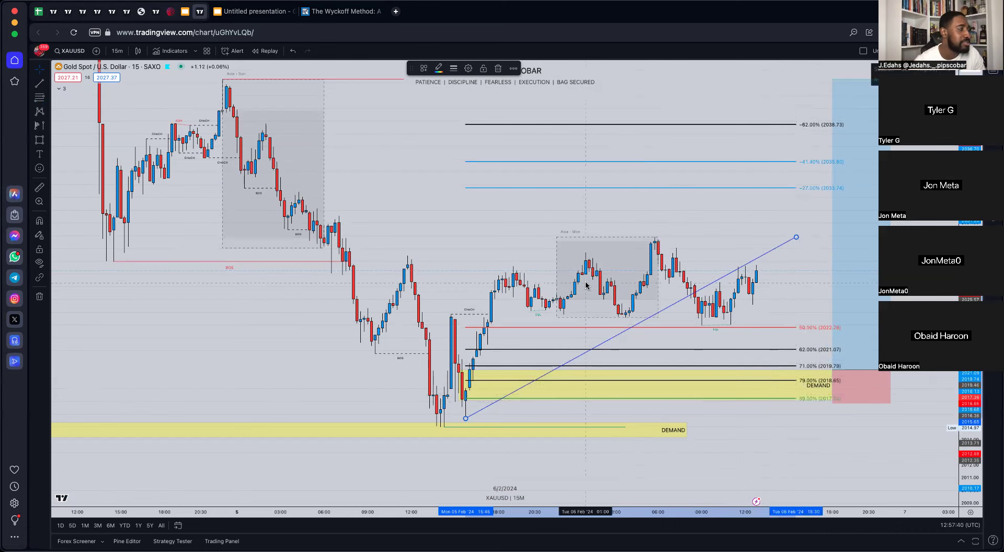
{"action": "left_click_drag", "start_coordinate": [796, 239], "coordinate": [743, 238]}
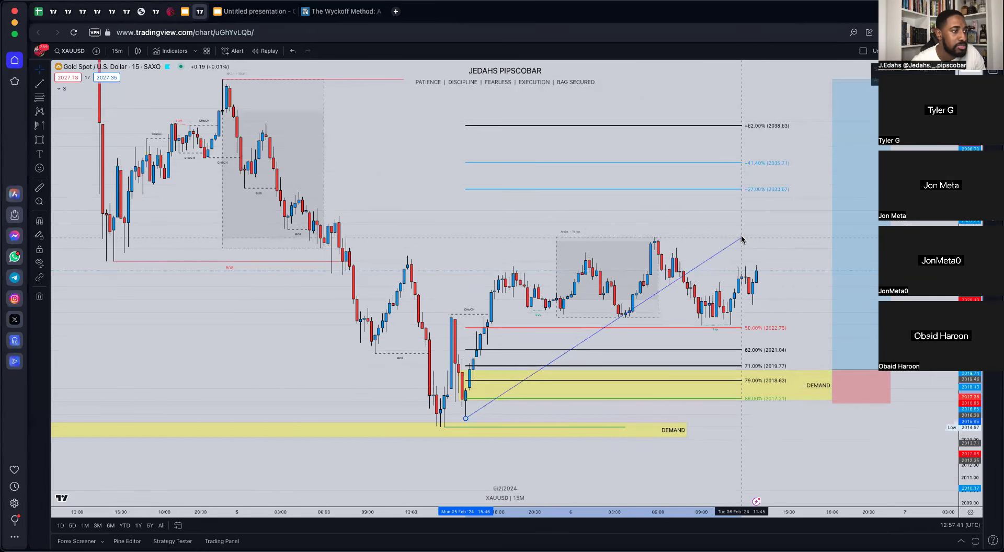
Switch the XAUUSD chart to the 5-minute timeframe and remove the Fibonacci retracement.
{"action": "left_click", "coordinate": [116, 51]}
{"action": "left_click", "coordinate": [125, 117]}
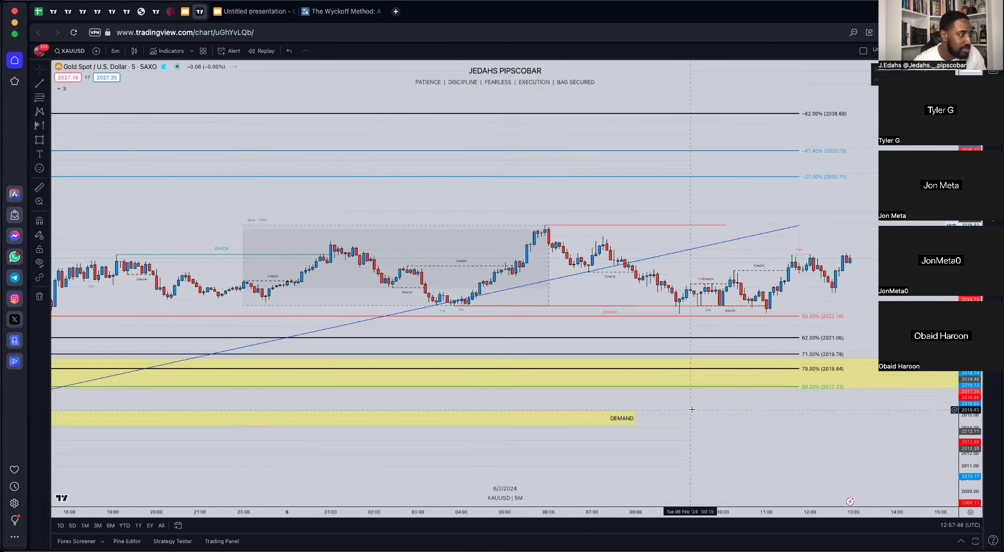
{"action": "scroll", "coordinate": [691, 410], "scroll_direction": "down", "scroll_amount": 3}
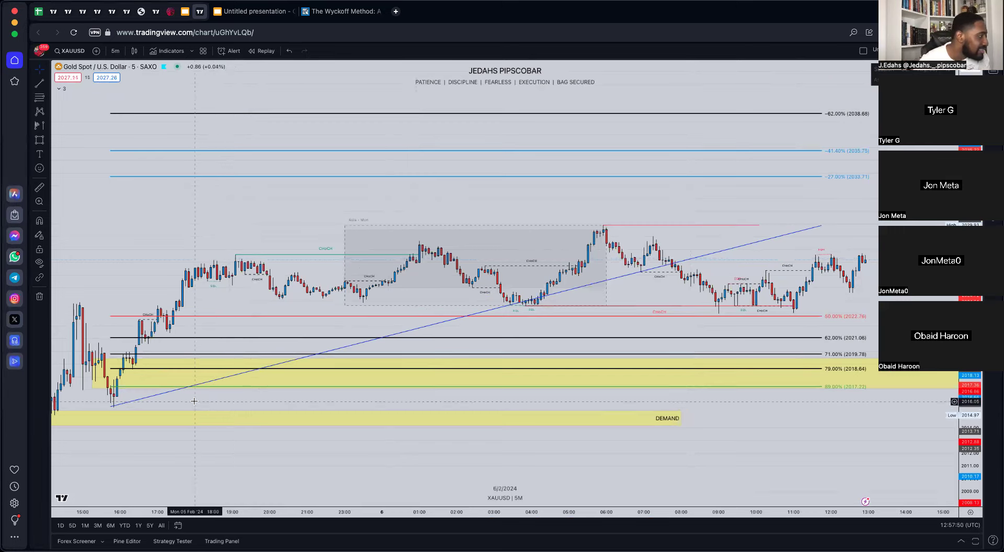
{"action": "left_click_drag", "start_coordinate": [204, 401], "coordinate": [321, 394]}
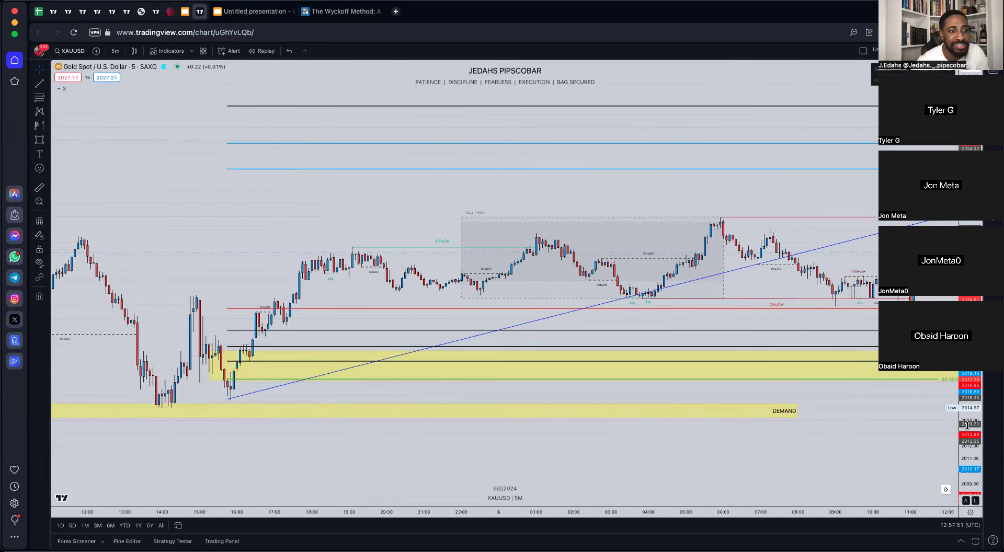
{"action": "left_click_drag", "start_coordinate": [970, 439], "coordinate": [971, 402]}
{"action": "left_click", "coordinate": [835, 226]}
{"action": "key", "text": "Delete"}
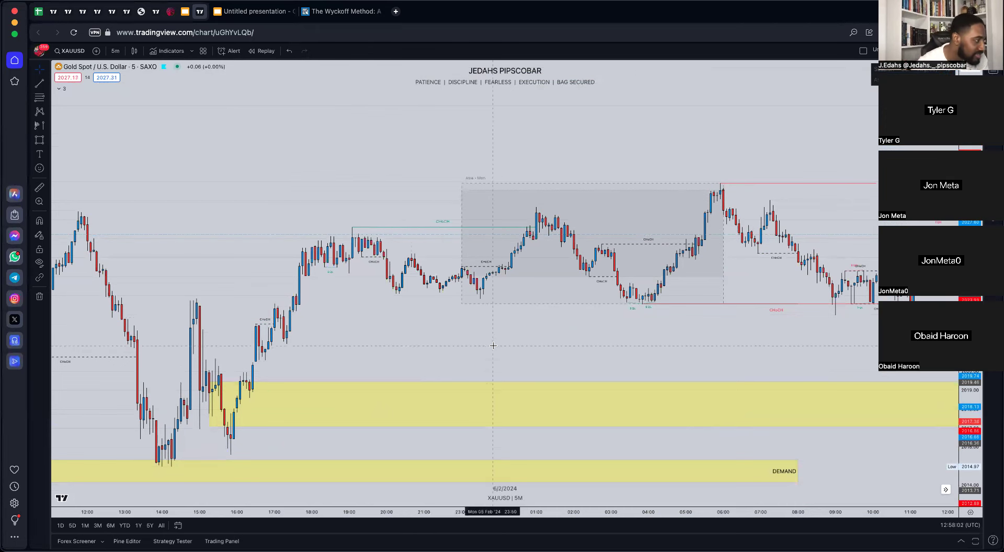
Narrow the upper yellow demand zone to its upper part, starting at about 15:55 on 5 February, and measure its height.
{"action": "scroll", "coordinate": [670, 457], "scroll_direction": "down", "scroll_amount": 2}
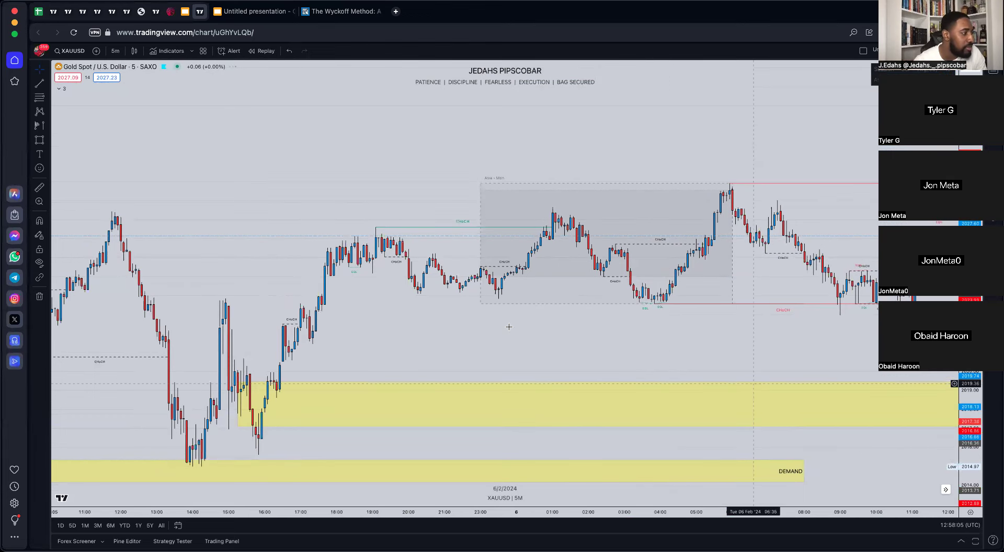
{"action": "scroll", "coordinate": [421, 327], "scroll_direction": "down", "scroll_amount": 1}
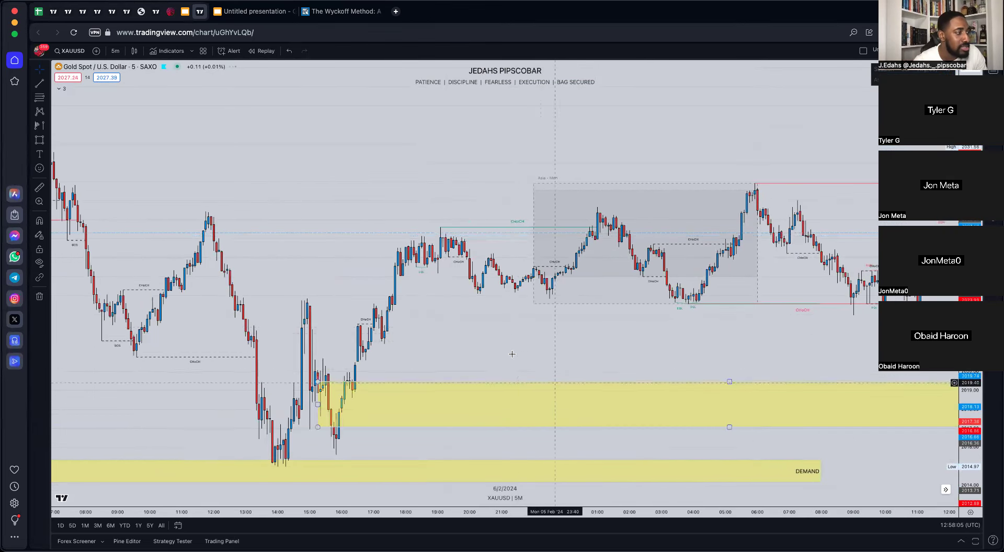
{"action": "left_click_drag", "start_coordinate": [480, 329], "coordinate": [457, 299]}
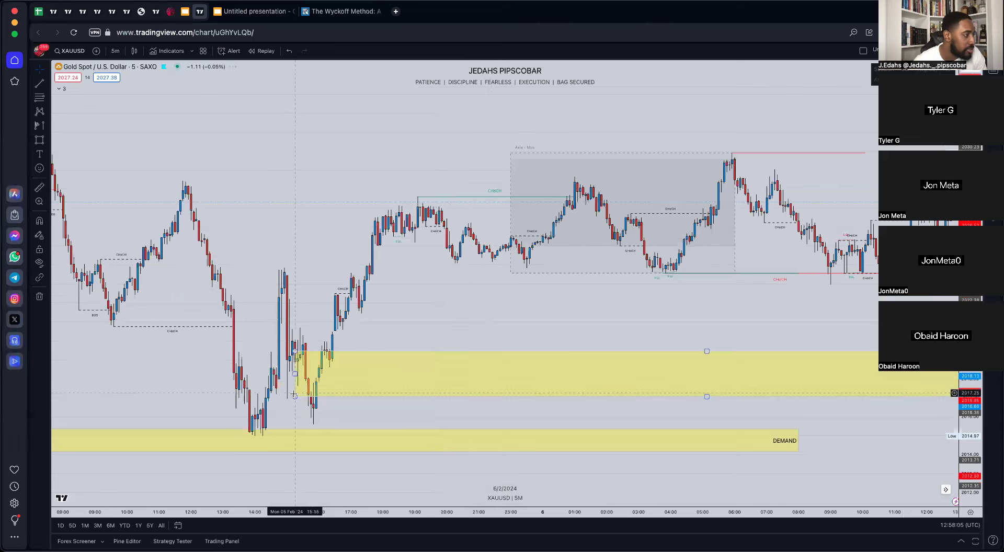
{"action": "left_click_drag", "start_coordinate": [296, 396], "coordinate": [316, 369]}
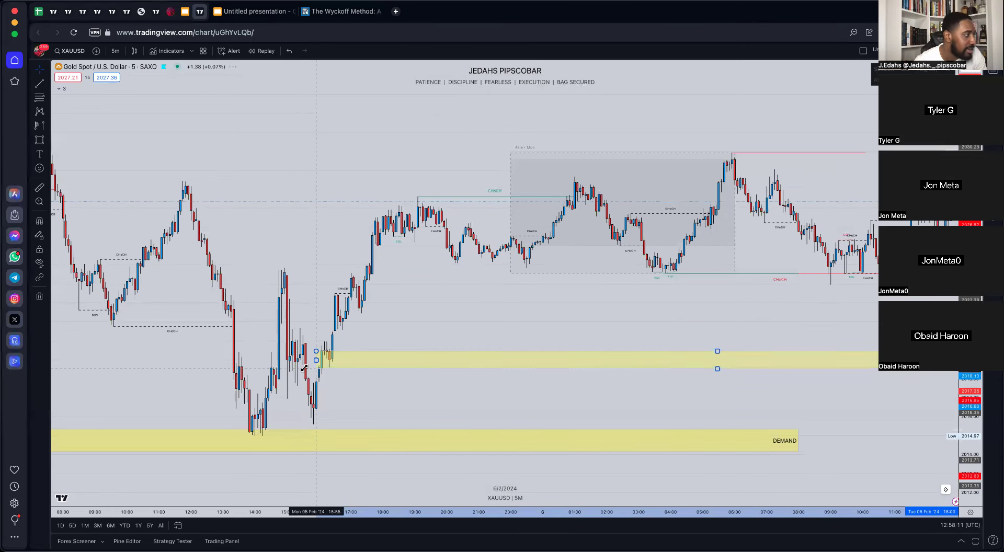
{"action": "left_click", "coordinate": [466, 348], "text": "shift"}
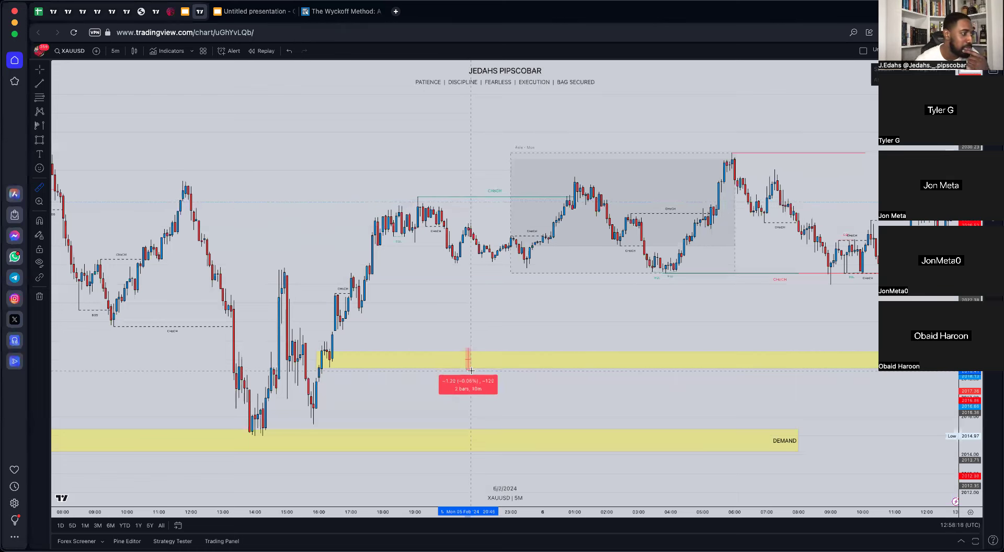
{"action": "left_click", "coordinate": [421, 394]}
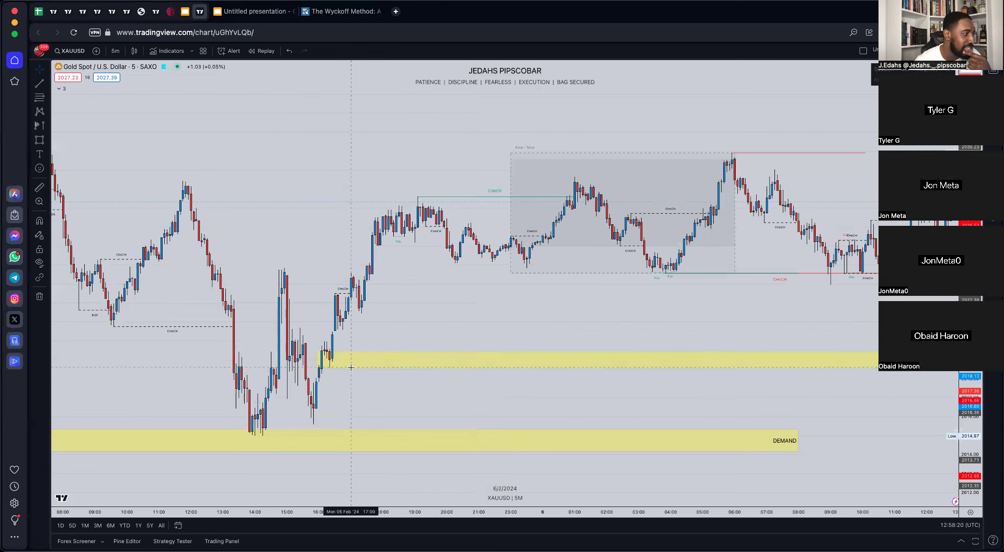
Try the narrowed demand zone lower, over the swing low before 16:00, and undo both the move and the resize.
{"action": "left_click_drag", "start_coordinate": [352, 373], "coordinate": [347, 412]}
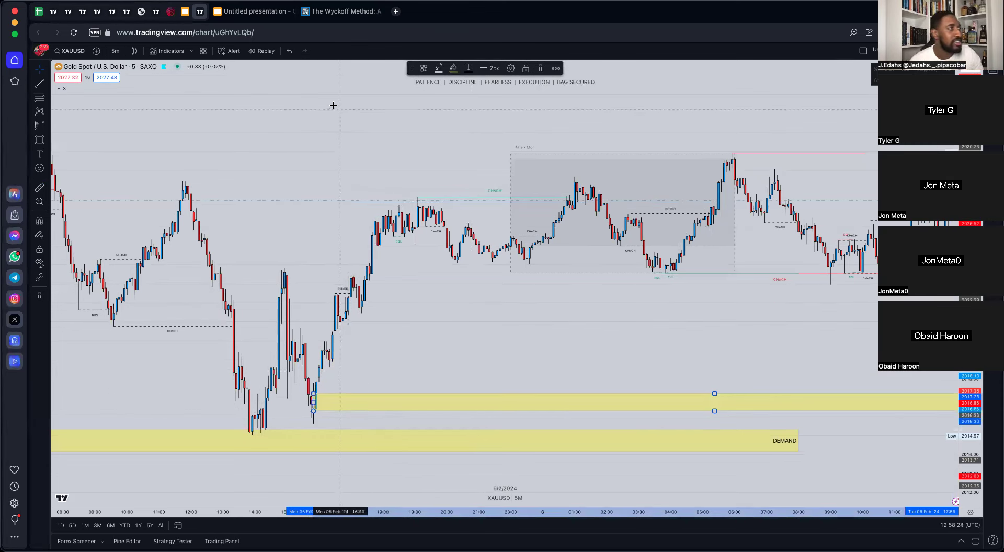
{"action": "left_click", "coordinate": [289, 51]}
{"action": "left_click", "coordinate": [289, 51]}
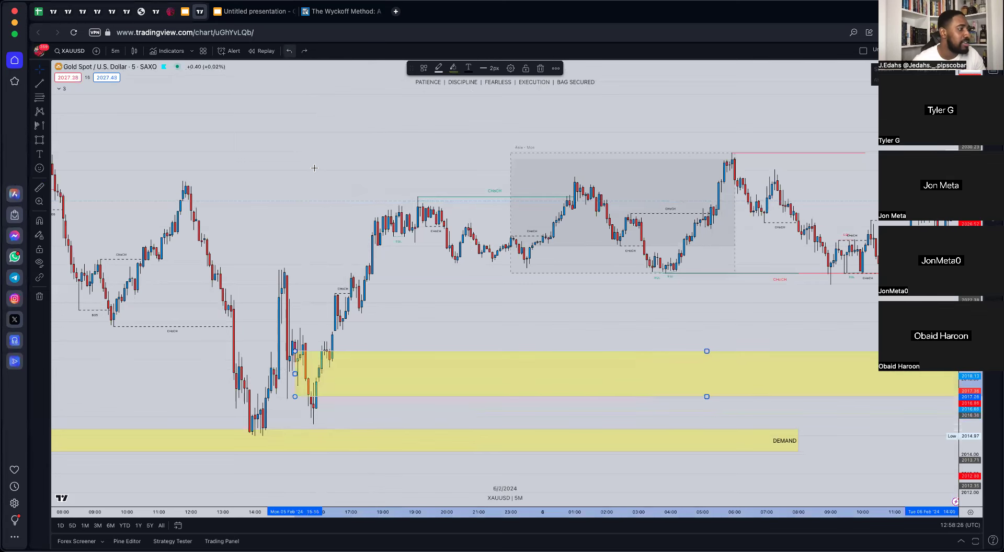
Draw a Ghost Feed tracing the 5 February swings from the low above 14:00 up, down to the low near 16:00, and up again.
{"action": "left_click_drag", "start_coordinate": [478, 328], "coordinate": [395, 328]}
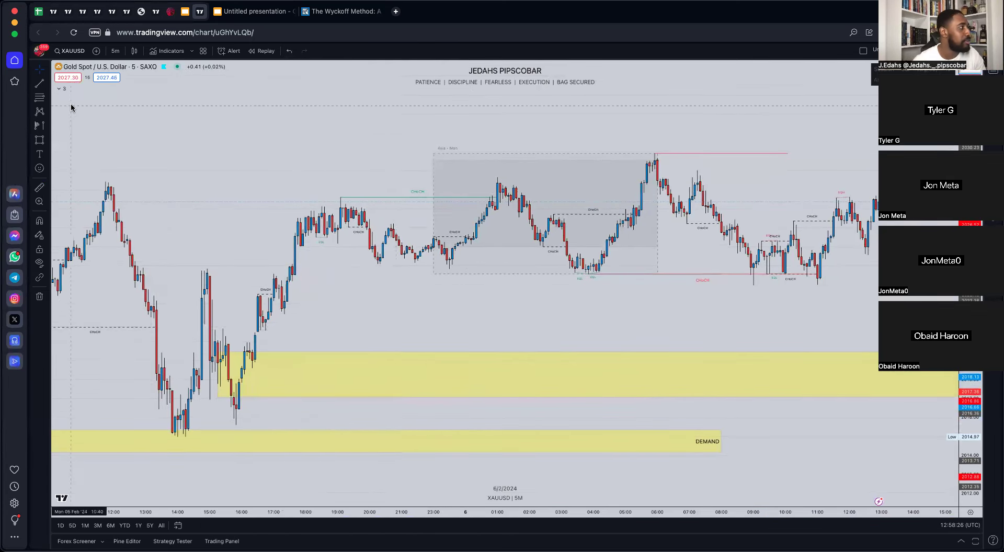
{"action": "left_click", "coordinate": [47, 127]}
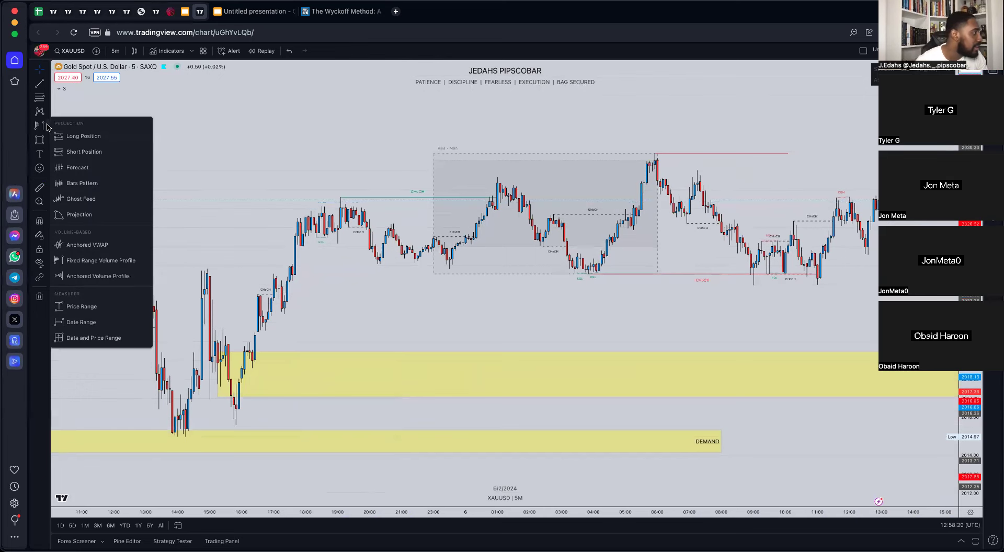
{"action": "left_click", "coordinate": [78, 201]}
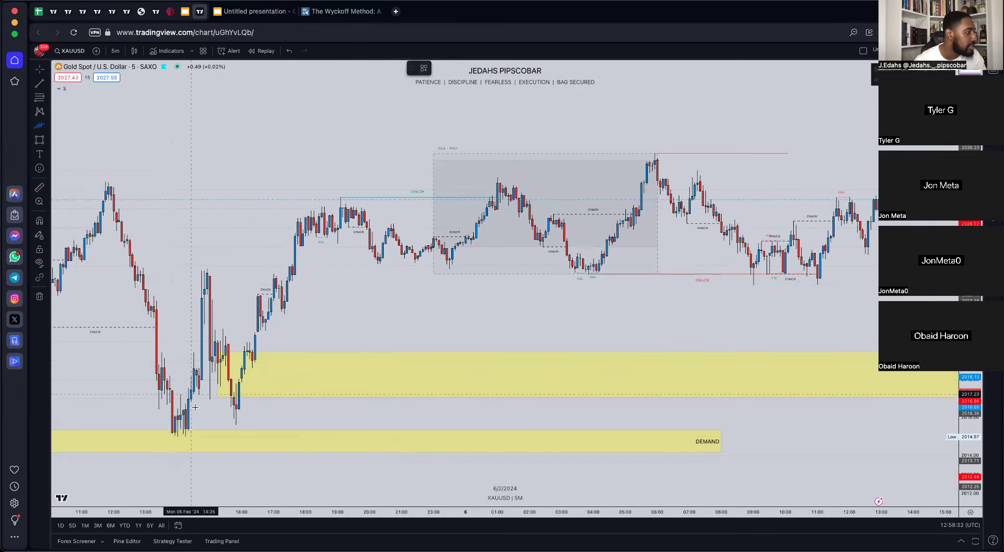
{"action": "left_click", "coordinate": [182, 436]}
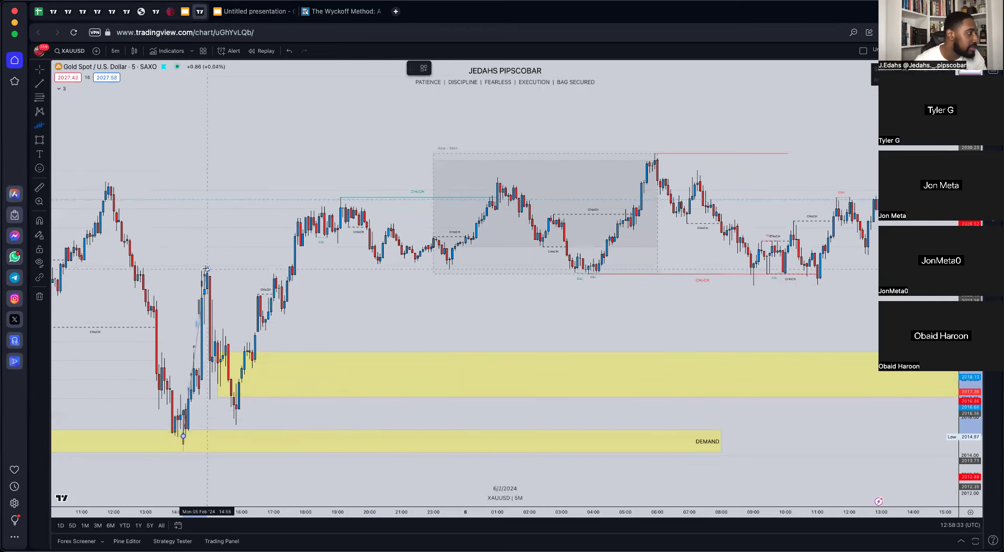
{"action": "left_click", "coordinate": [236, 416]}
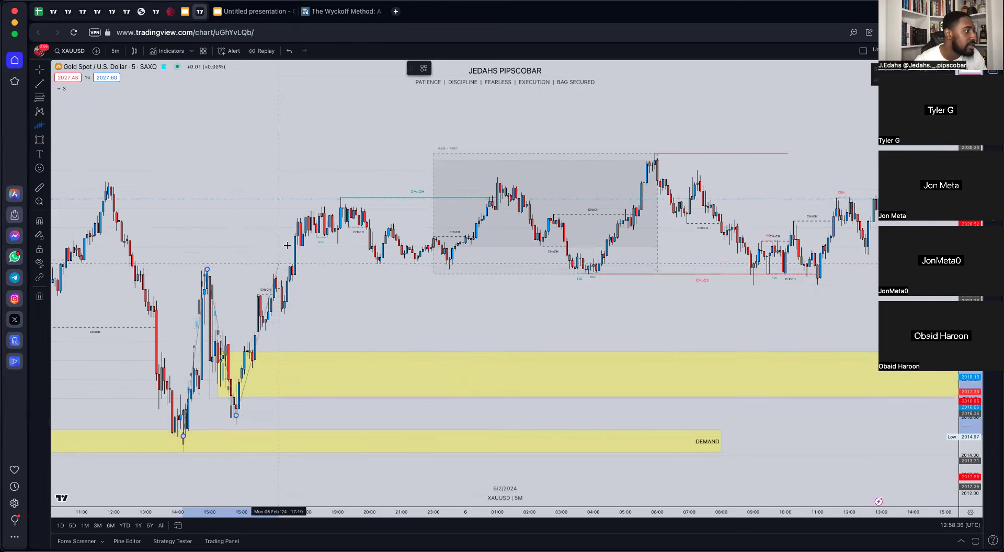
{"action": "left_click", "coordinate": [300, 203]}
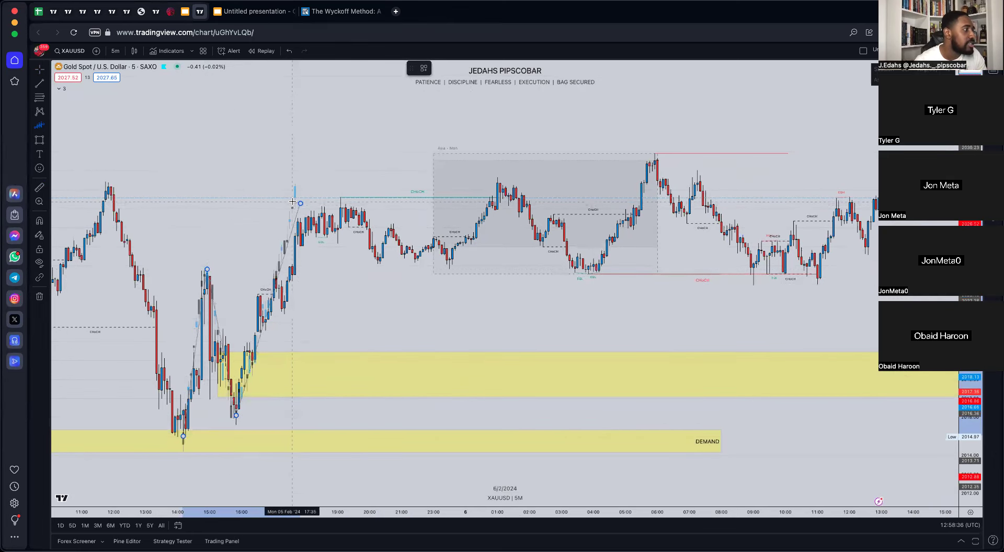
{"action": "left_click", "coordinate": [301, 203]}
{"action": "left_click", "coordinate": [289, 233]}
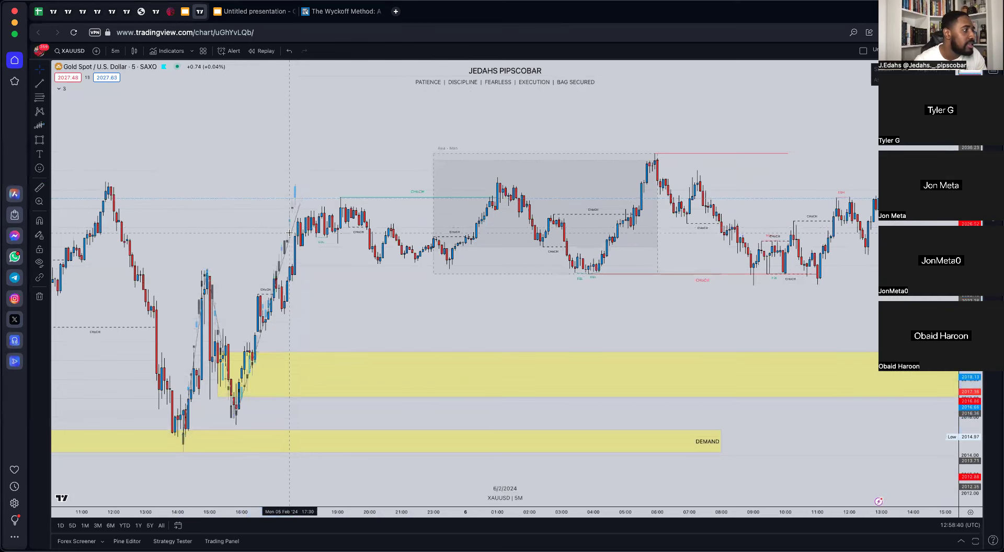
Move the Ghost Feed to the latest price action so it starts at the upper edge of the upper demand zone, about 11:30.
{"action": "mouse_move", "coordinate": [289, 241]}
{"action": "left_mouse_down"}
{"action": "mouse_move", "coordinate": [592, 309]}
{"action": "mouse_move", "coordinate": [602, 300]}
{"action": "mouse_move", "coordinate": [897, 293]}
{"action": "left_mouse_up"}
{"action": "left_click", "coordinate": [627, 341]}
{"action": "scroll", "coordinate": [626, 342], "scroll_direction": "right", "scroll_amount": 5}
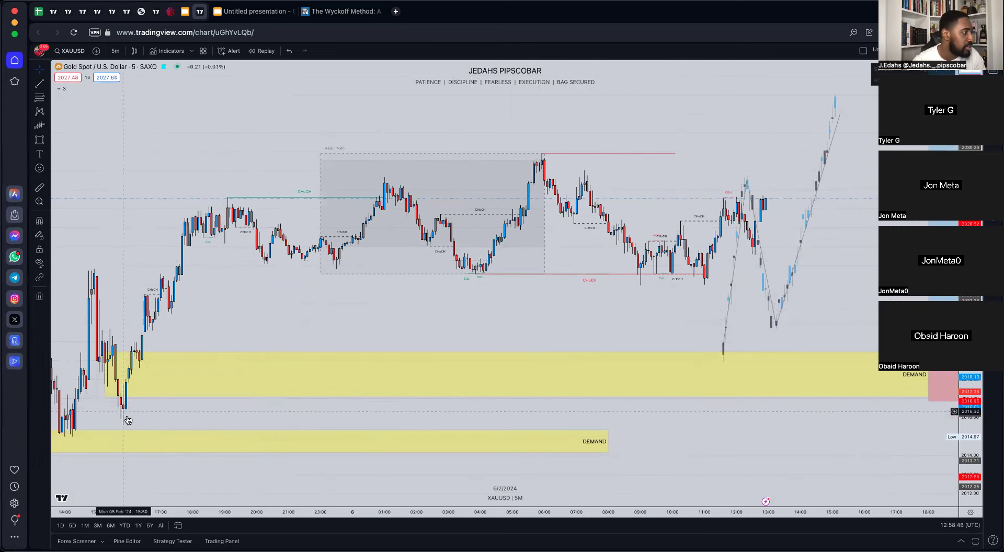
{"action": "scroll", "coordinate": [601, 296], "scroll_direction": "right", "scroll_amount": 6}
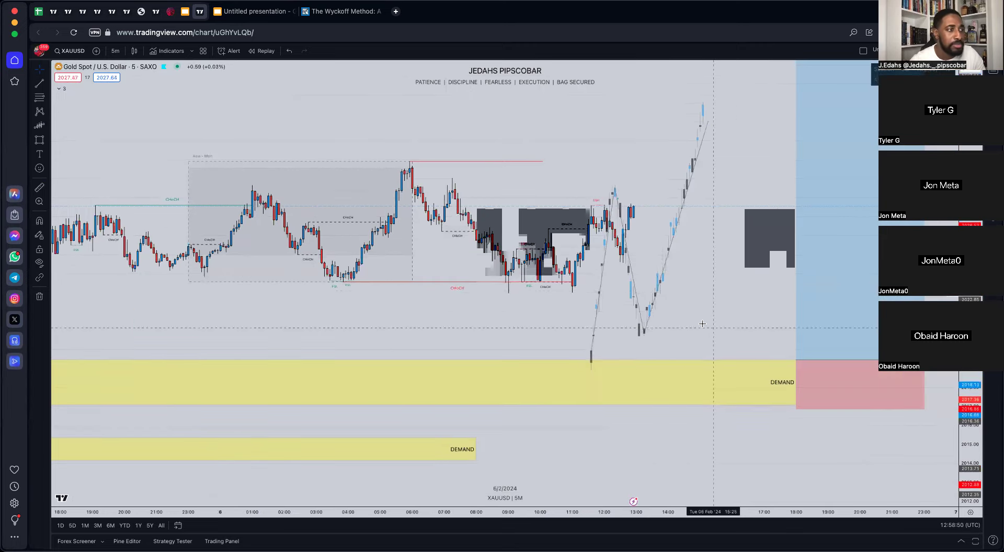
Reshape the Ghost Feed to start at about 14:30, peak at about 16:10, pull back at about 18:00 and rise until about 19:45.
{"action": "left_click", "coordinate": [667, 298]}
{"action": "mouse_move", "coordinate": [591, 354]}
{"action": "left_mouse_down"}
{"action": "mouse_move", "coordinate": [703, 351]}
{"action": "mouse_move", "coordinate": [684, 348]}
{"action": "left_mouse_up"}
{"action": "mouse_move", "coordinate": [726, 186]}
{"action": "left_mouse_down"}
{"action": "mouse_move", "coordinate": [714, 158]}
{"action": "mouse_move", "coordinate": [713, 174]}
{"action": "mouse_move", "coordinate": [737, 198]}
{"action": "left_mouse_up"}
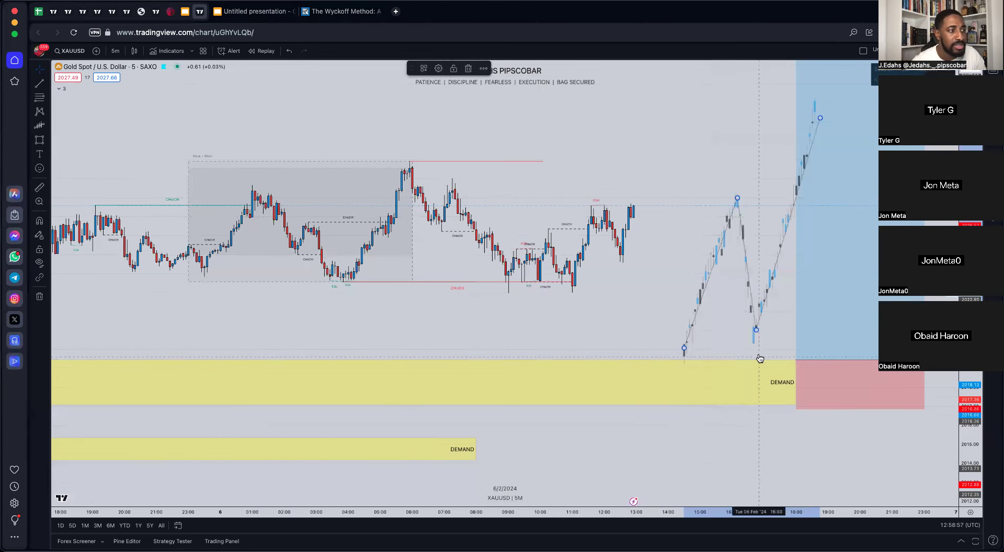
{"action": "left_click_drag", "start_coordinate": [758, 331], "coordinate": [798, 307]}
{"action": "left_click_drag", "start_coordinate": [820, 119], "coordinate": [853, 110]}
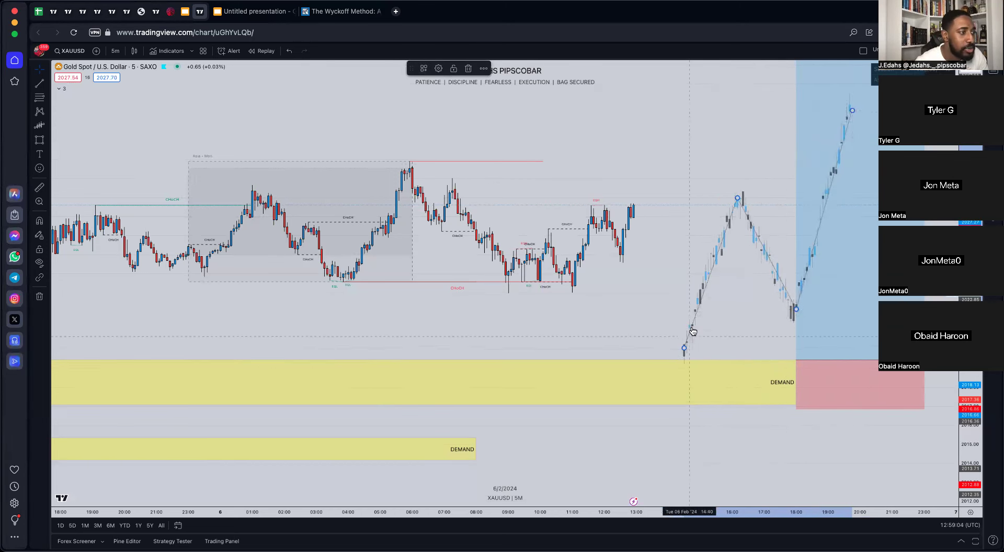
Shift the whole Ghost Feed later so it starts at about 16:25 just above the upper demand zone, overlapping the long position.
{"action": "left_click_drag", "start_coordinate": [699, 327], "coordinate": [761, 324]}
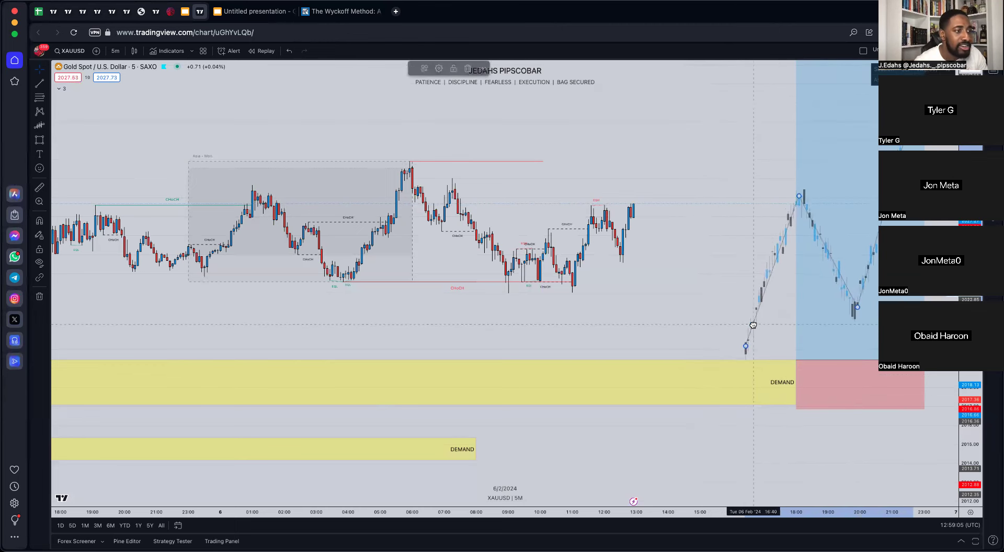
{"action": "left_click", "coordinate": [773, 365]}
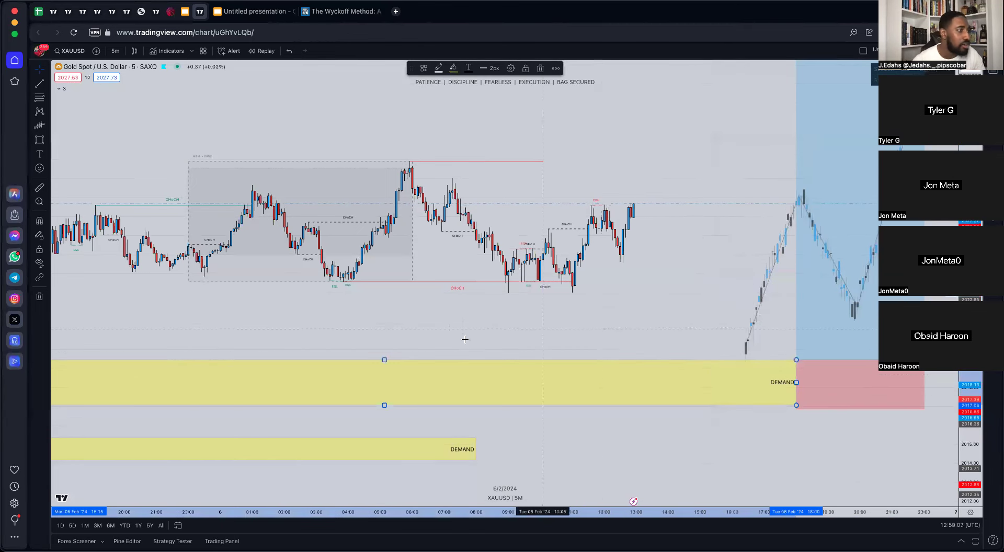
{"action": "left_click_drag", "start_coordinate": [464, 336], "coordinate": [702, 336]}
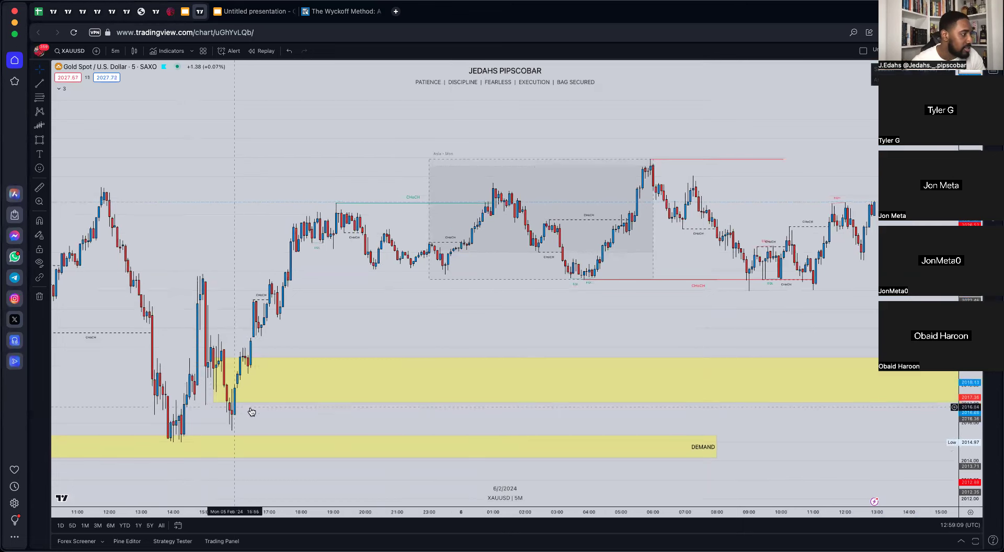
{"action": "left_click_drag", "start_coordinate": [816, 324], "coordinate": [472, 373]}
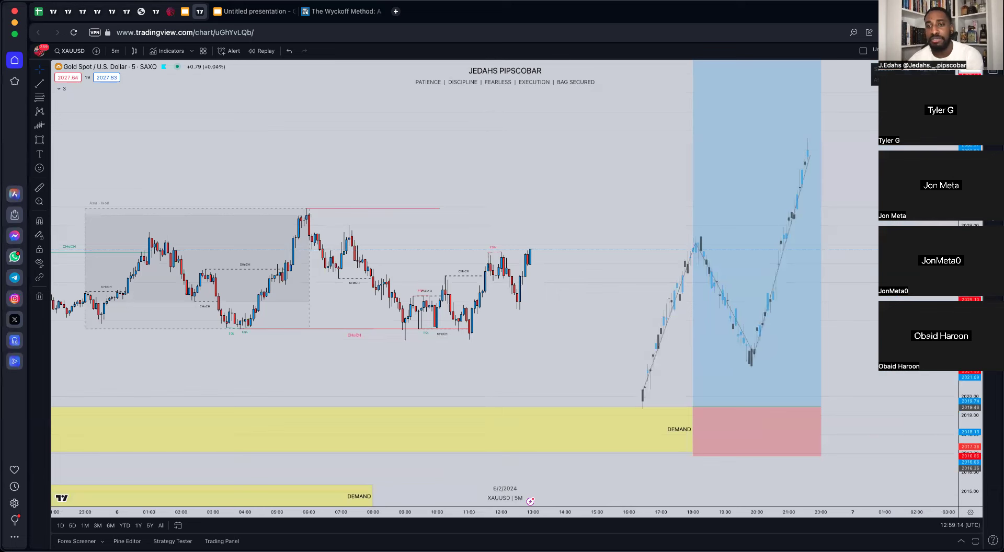
Switch the XAUUSD chart to the 15-minute timeframe with the demand zones, long position and Ghost Feed in view.
{"action": "left_click_drag", "start_coordinate": [591, 340], "coordinate": [708, 325]}
{"action": "scroll", "coordinate": [710, 335], "scroll_direction": "down", "scroll_amount": 1}
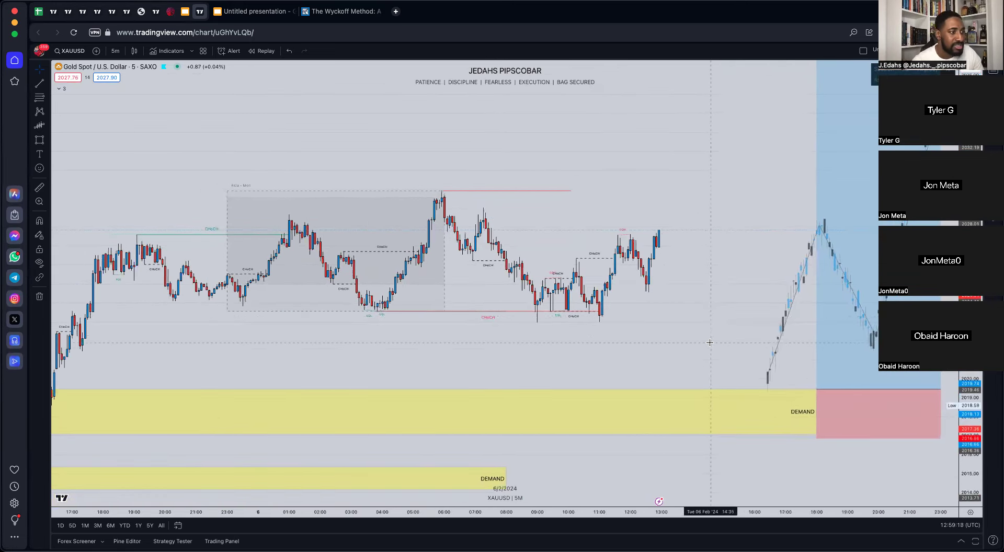
{"action": "left_click", "coordinate": [117, 50]}
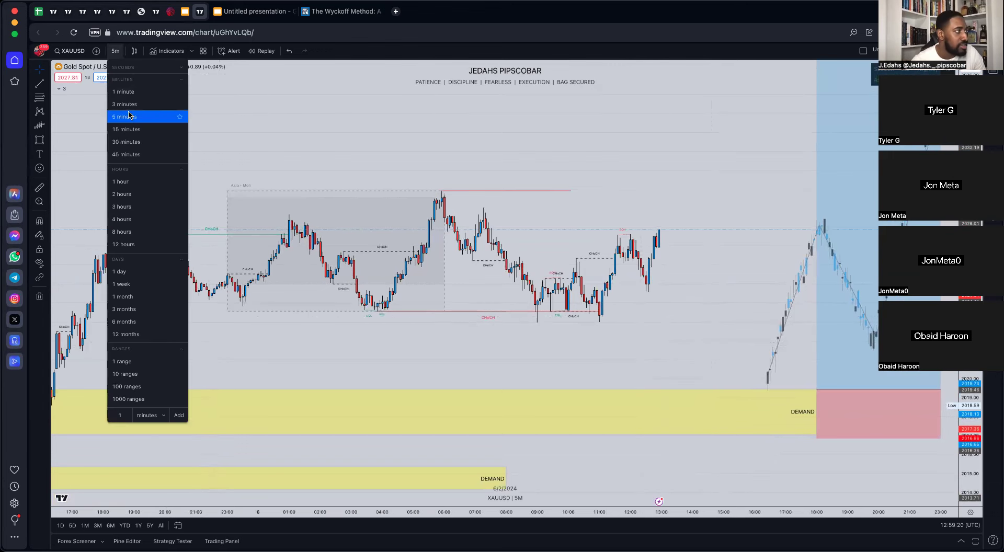
{"action": "left_click", "coordinate": [138, 129]}
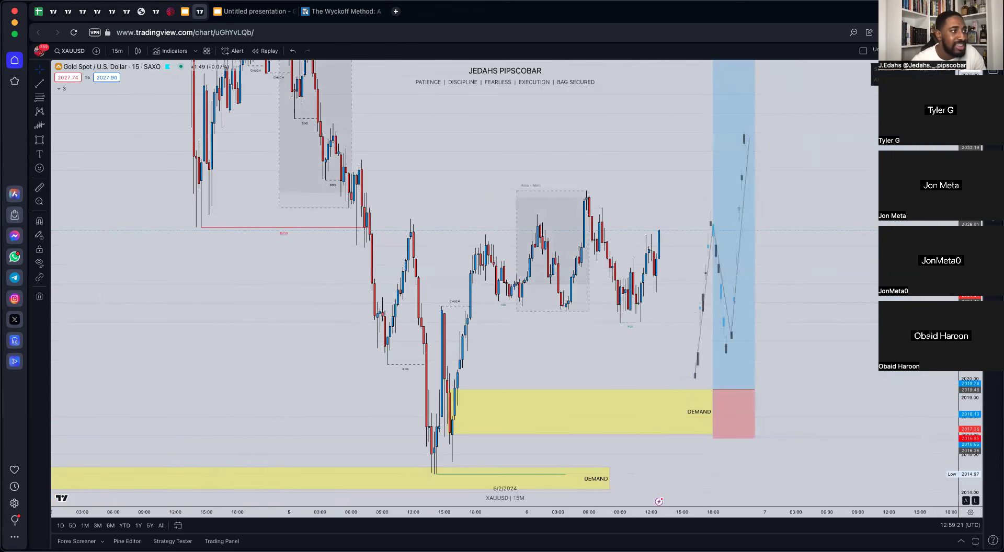
{"action": "scroll", "coordinate": [582, 263], "scroll_direction": "up", "scroll_amount": 2}
{"action": "scroll", "coordinate": [582, 263], "scroll_direction": "up", "scroll_amount": 1}
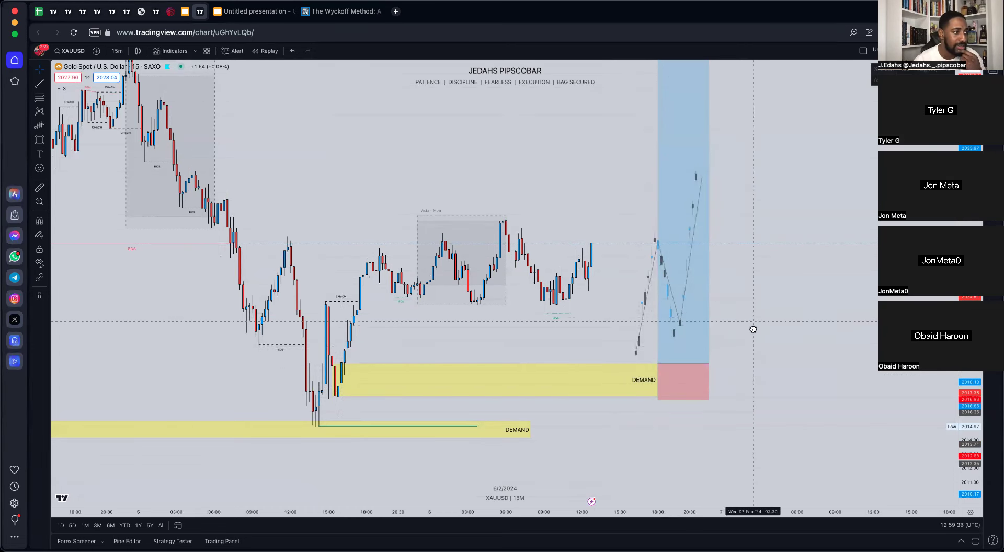
{"action": "scroll", "coordinate": [675, 306], "scroll_direction": "up", "scroll_amount": 2}
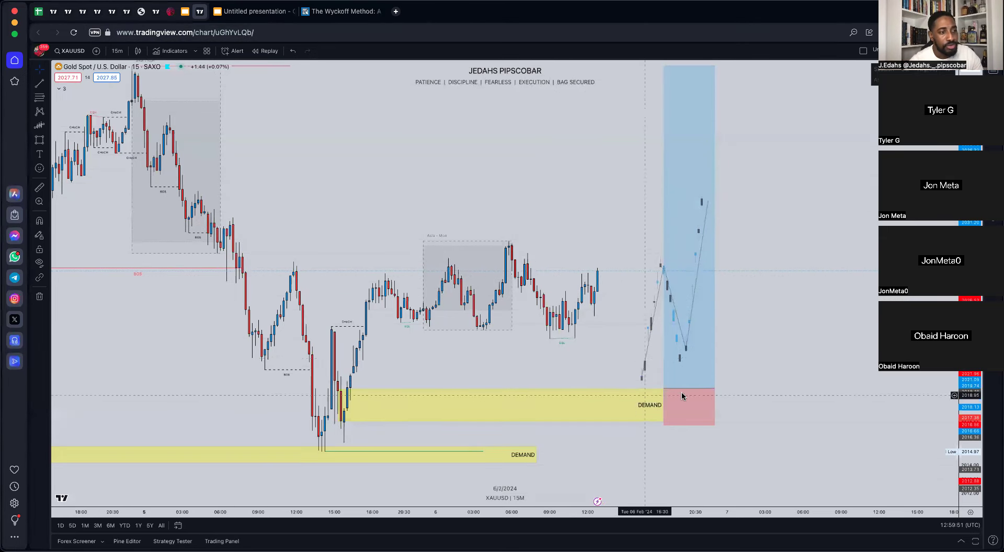
Tighten the long position's stop to about 2.56 below entry, just under the upper demand zone.
{"action": "left_click", "coordinate": [706, 411]}
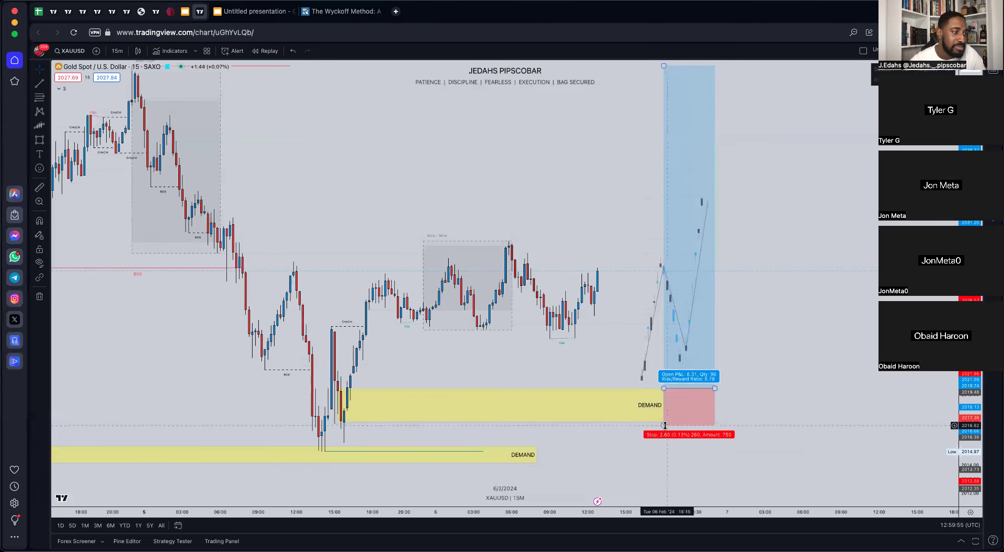
{"action": "left_click_drag", "start_coordinate": [665, 426], "coordinate": [664, 424]}
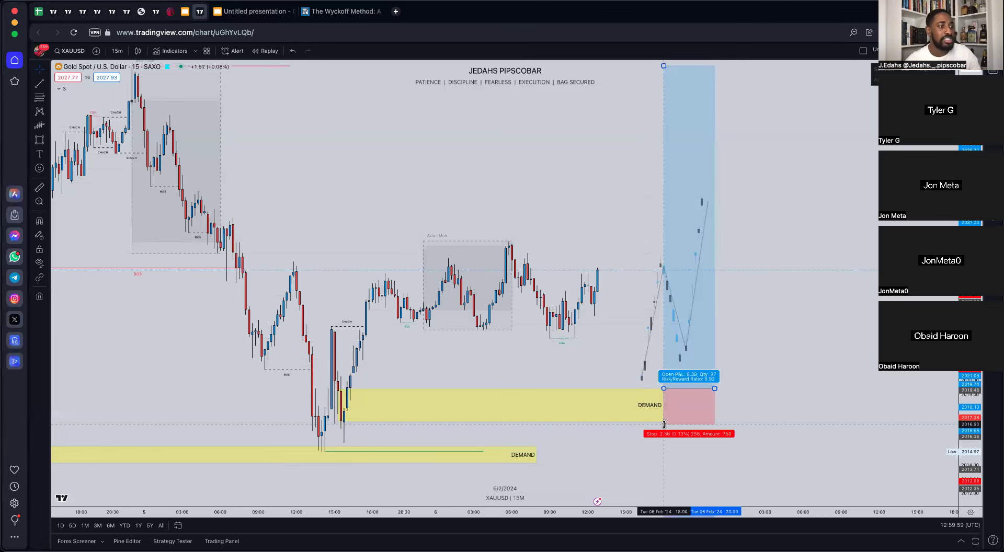
{"action": "left_click", "coordinate": [606, 413]}
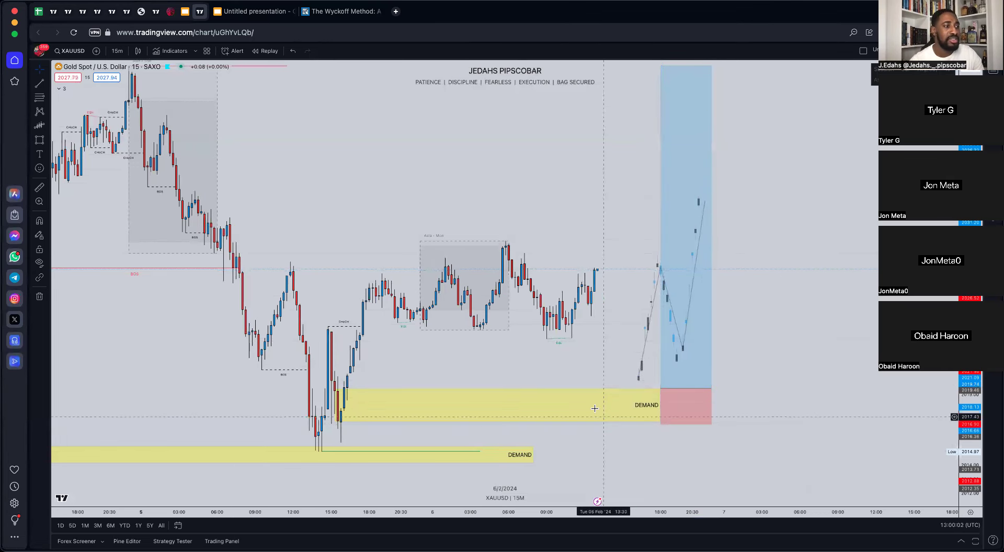
{"action": "left_click", "coordinate": [642, 412]}
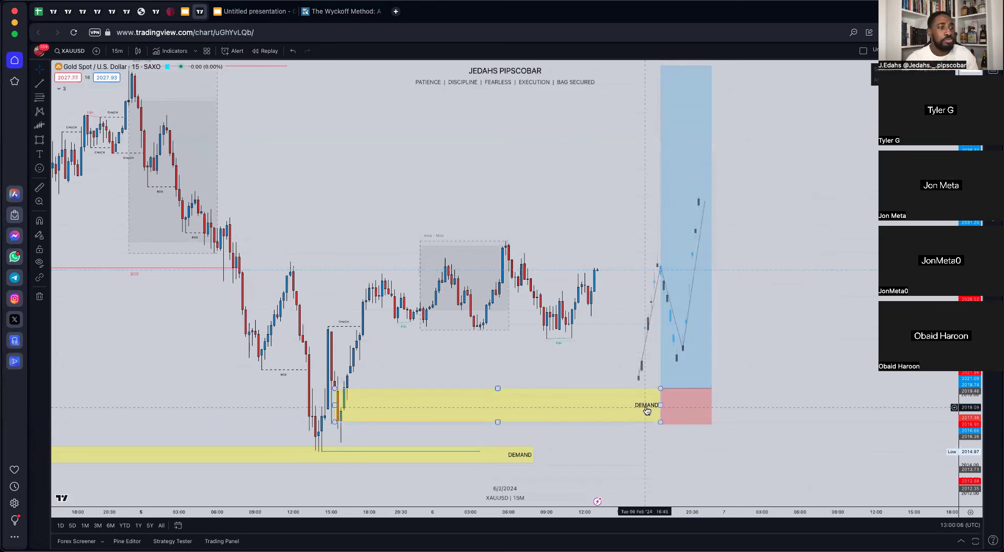
{"action": "left_click", "coordinate": [791, 341]}
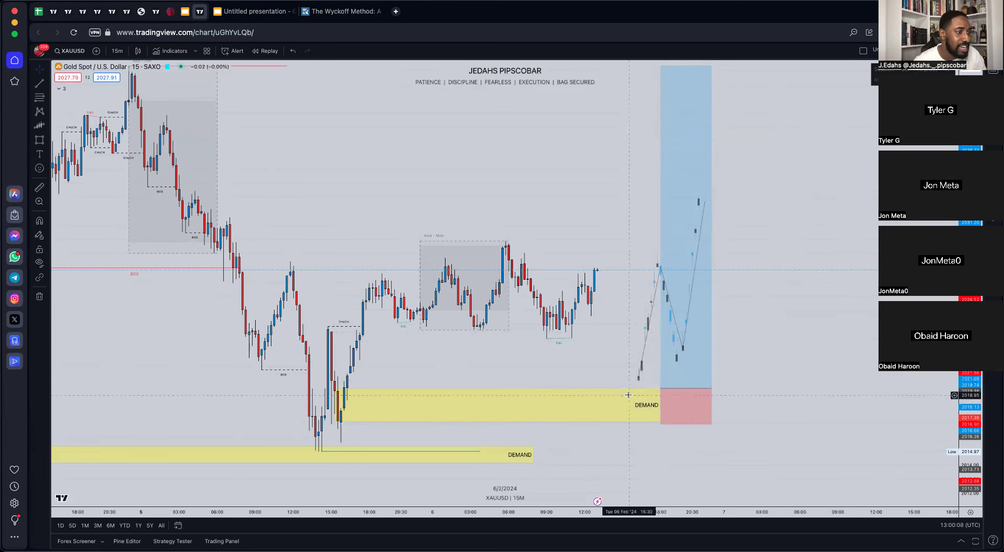
{"action": "left_click", "coordinate": [687, 404]}
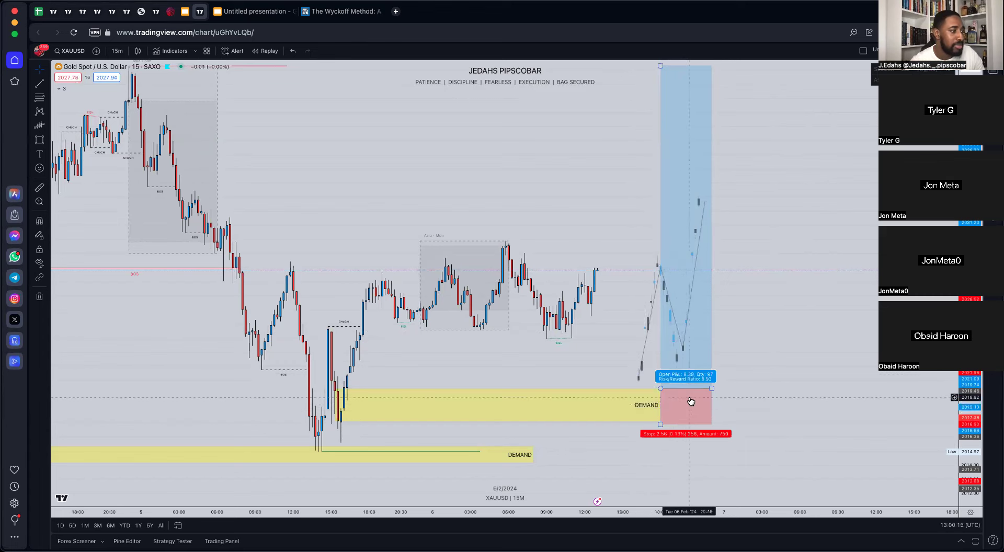
{"action": "left_click", "coordinate": [778, 326]}
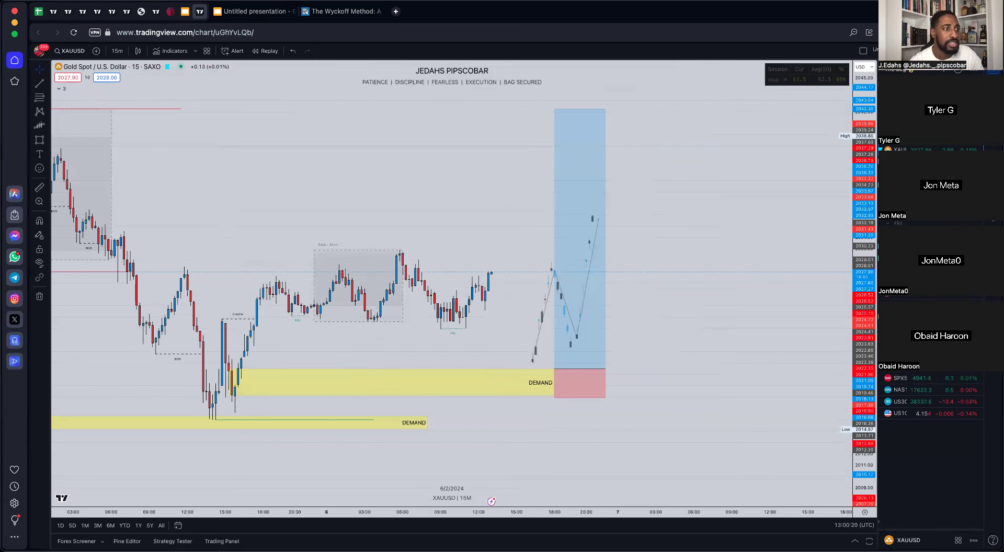
Switch to GBPJPY and mark the latest pullback candles from about 186.620 to 186.571 with a rectangle using the DEMAND template.
{"action": "key", "text": "Down"}
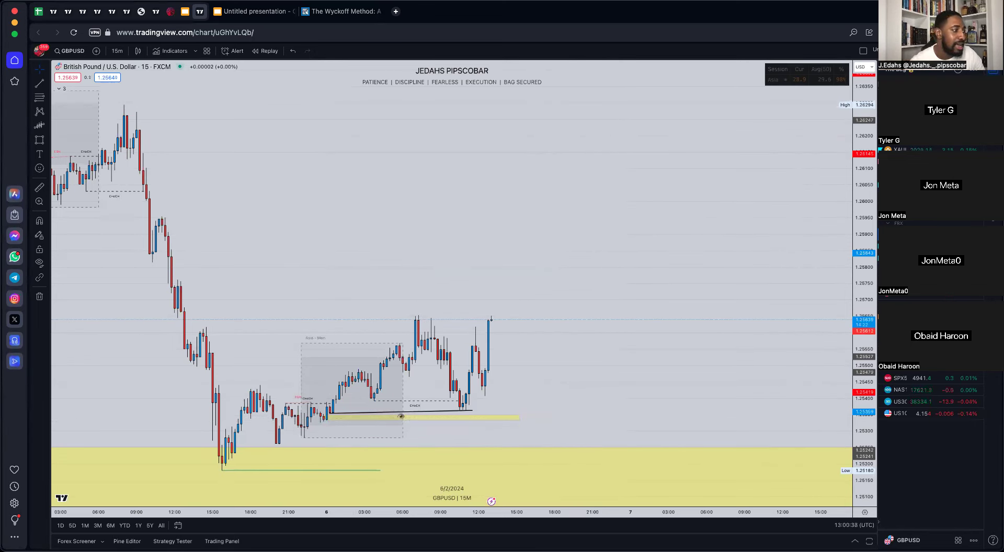
{"action": "key", "text": "Up"}
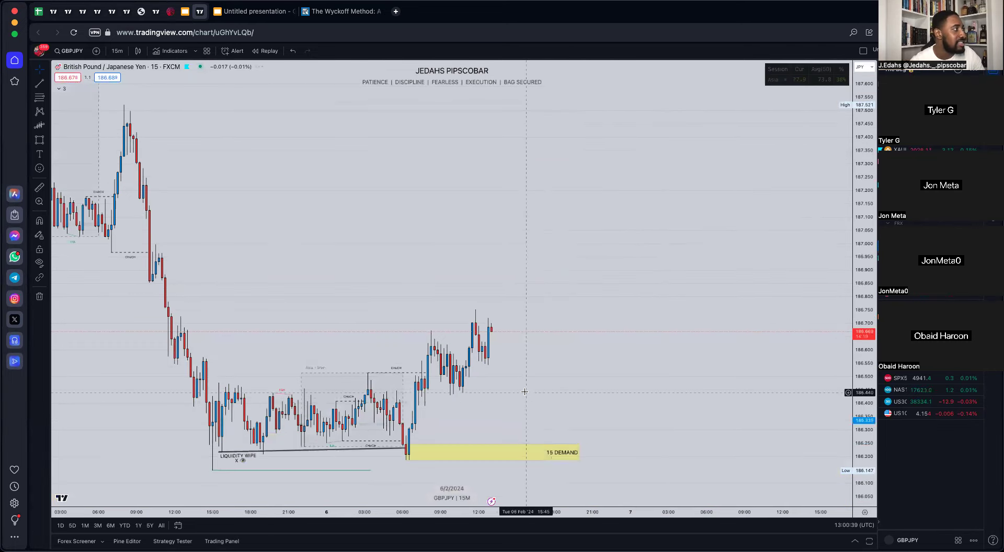
{"action": "scroll", "coordinate": [697, 341], "scroll_direction": "left", "scroll_amount": 3}
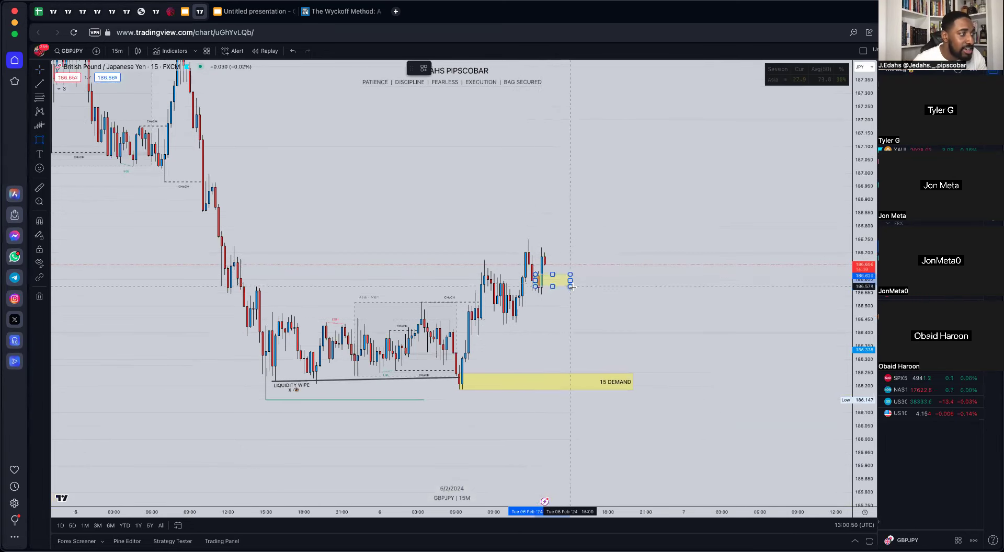
{"action": "left_click", "coordinate": [576, 288]}
{"action": "left_click", "coordinate": [424, 69]}
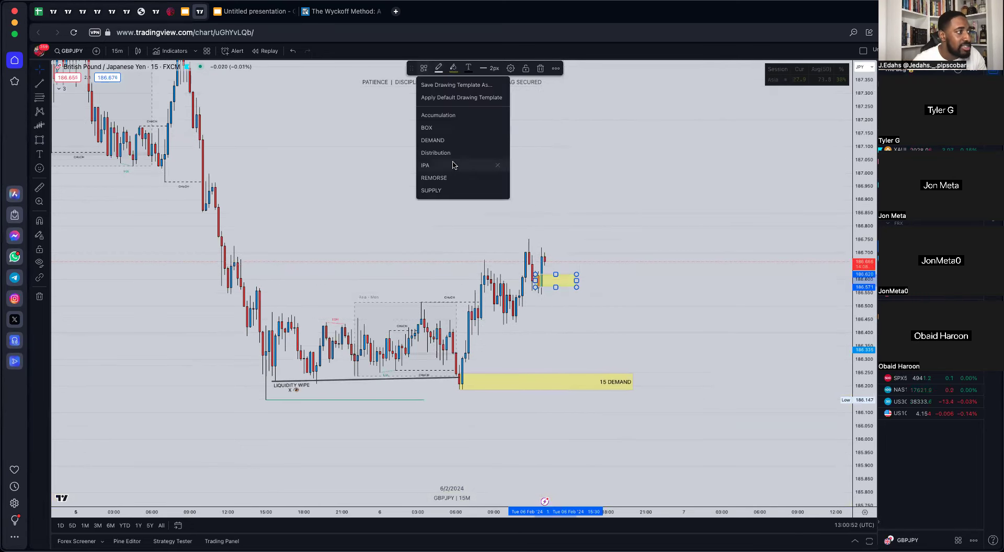
{"action": "left_click", "coordinate": [437, 140]}
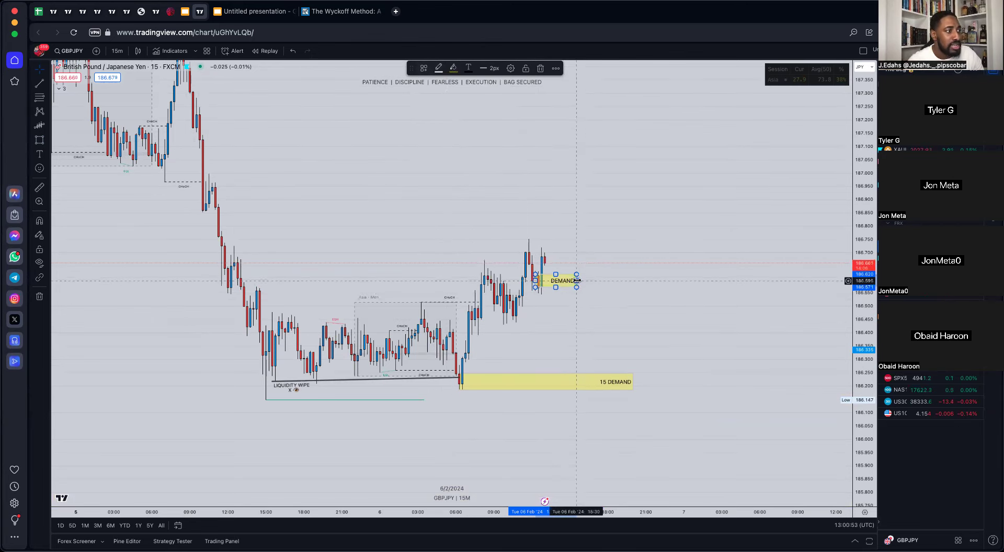
{"action": "right_click", "coordinate": [577, 280]}
{"action": "left_click", "coordinate": [671, 291]}
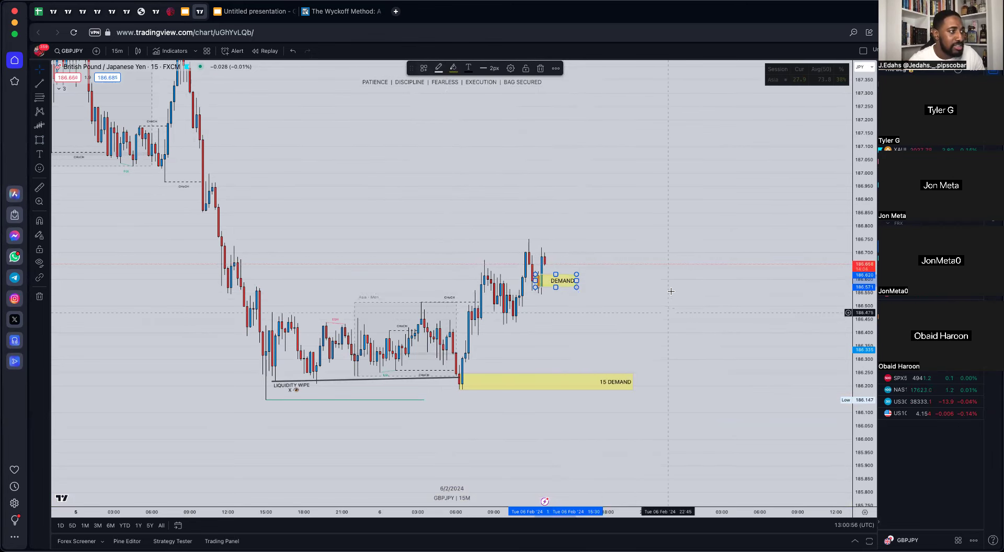
{"action": "left_click", "coordinate": [671, 291]}
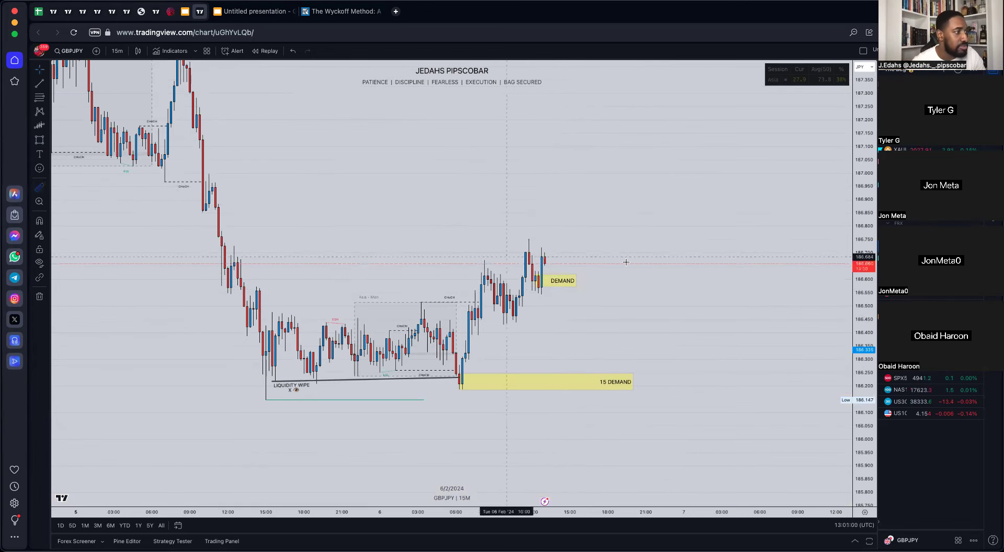
Measure the GBPJPY price distance from the upper edge of the new demand zone up towards the 5 February highs.
{"action": "left_click", "coordinate": [586, 275]}
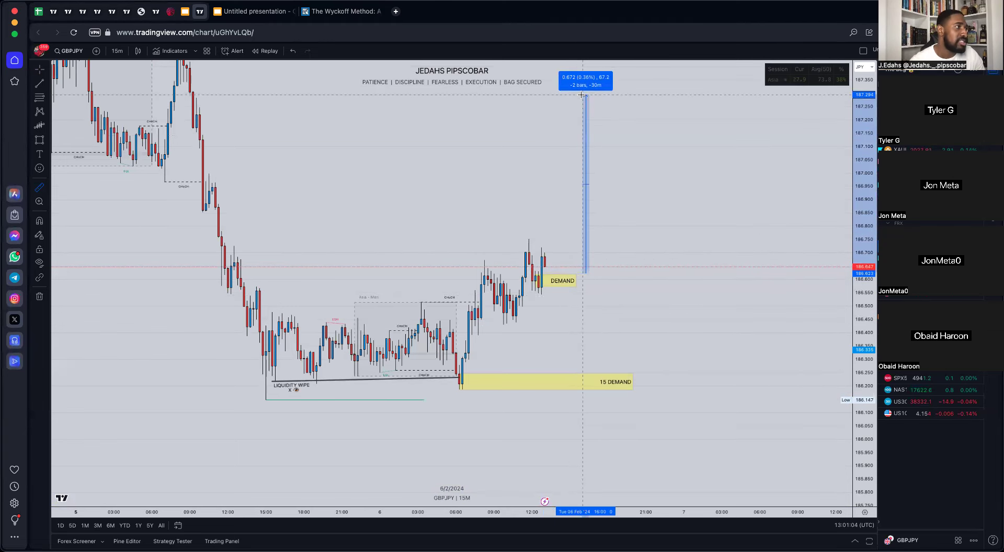
{"action": "left_click", "coordinate": [615, 283]}
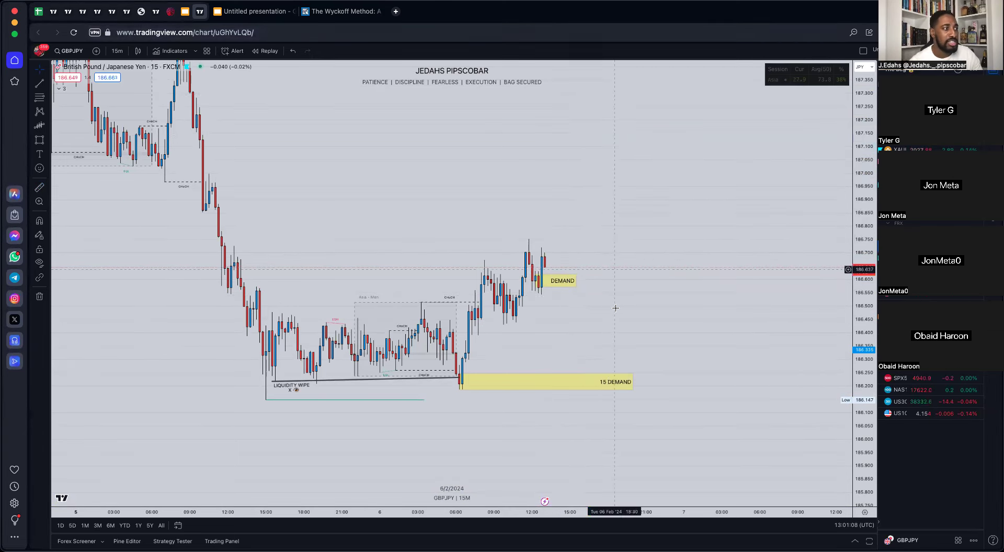
{"action": "left_click", "coordinate": [553, 288]}
{"action": "left_click", "coordinate": [589, 380]}
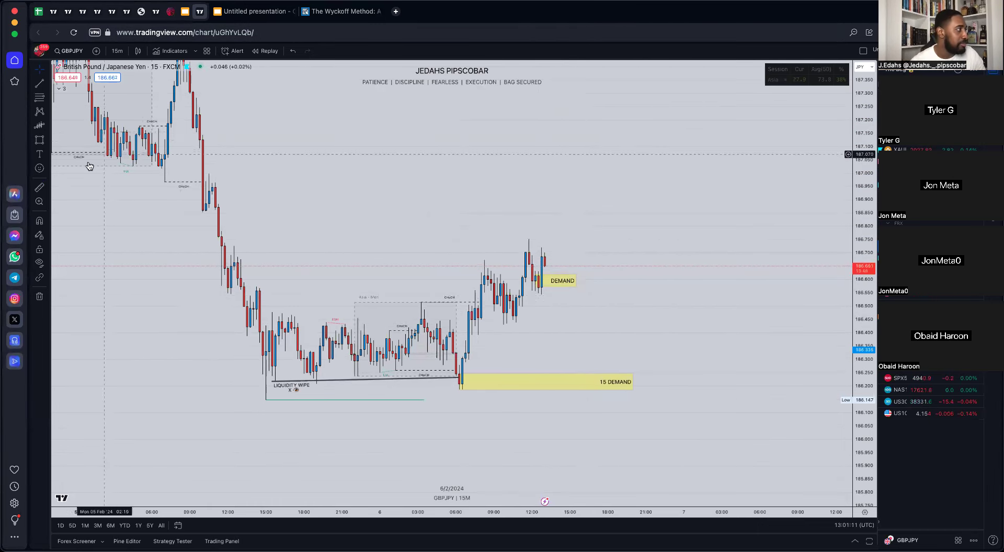
Measure the GBPJPY price range from the upper edge of the 15 DEMAND zone to above the 5 February peak.
{"action": "left_click", "coordinate": [39, 186]}
{"action": "left_click", "coordinate": [666, 373]}
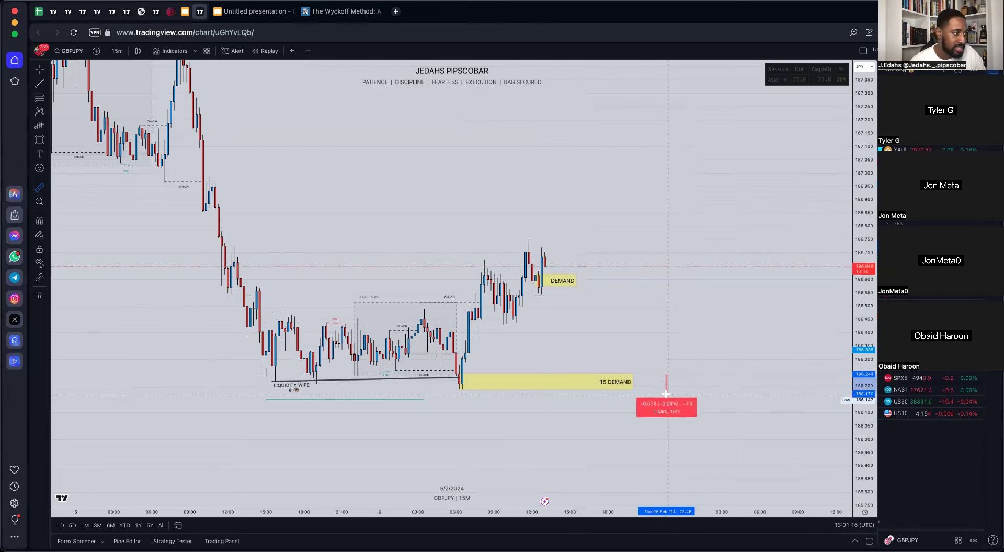
{"action": "left_click", "coordinate": [833, 145]}
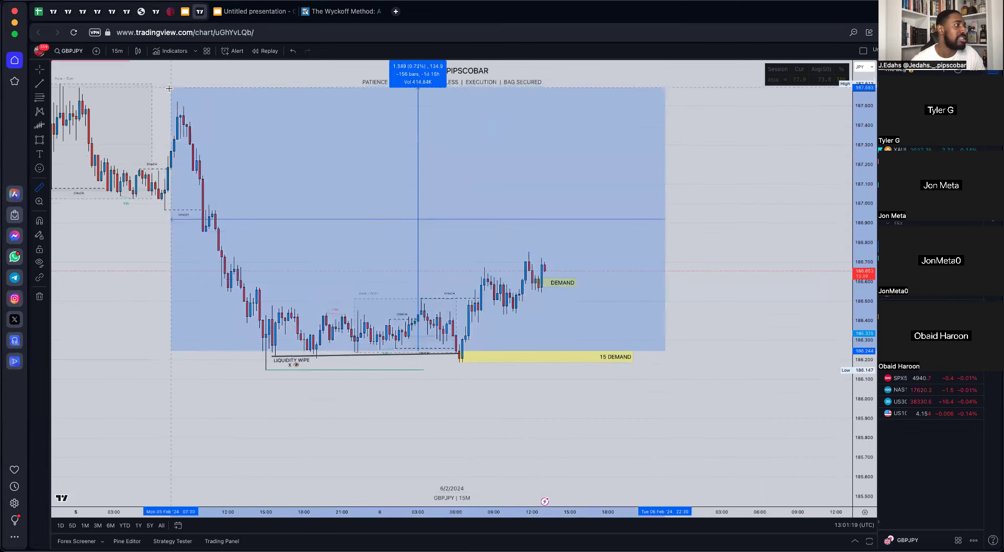
{"action": "left_click", "coordinate": [744, 233]}
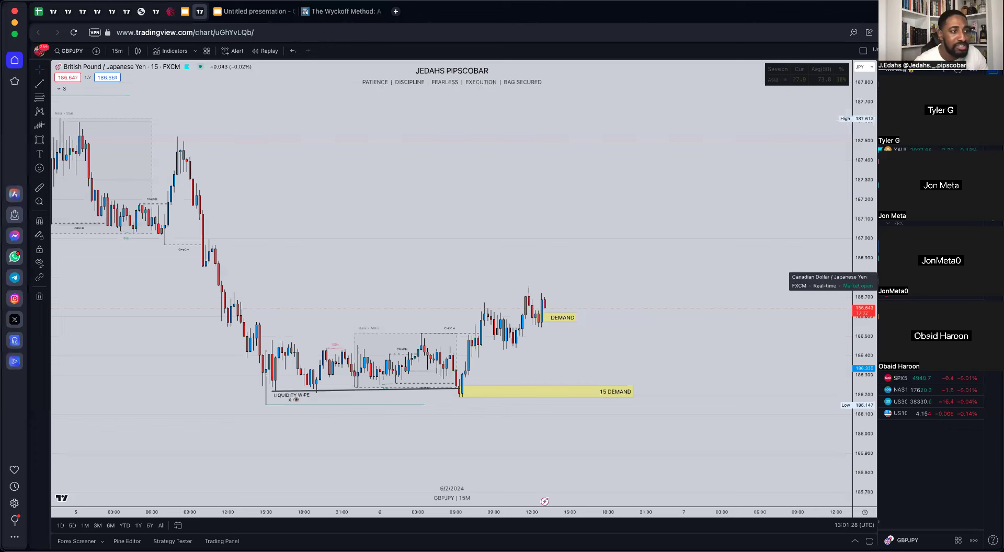
Open the EURUSD chart and examine the latest price action around the large demand zone.
{"action": "left_click", "coordinate": [895, 317]}
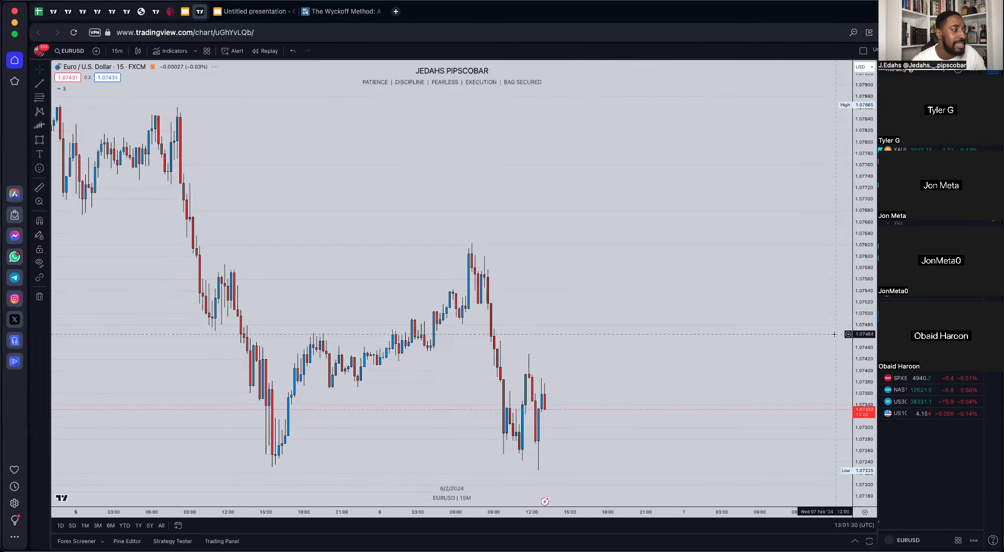
{"action": "left_click_drag", "start_coordinate": [597, 393], "coordinate": [698, 282]}
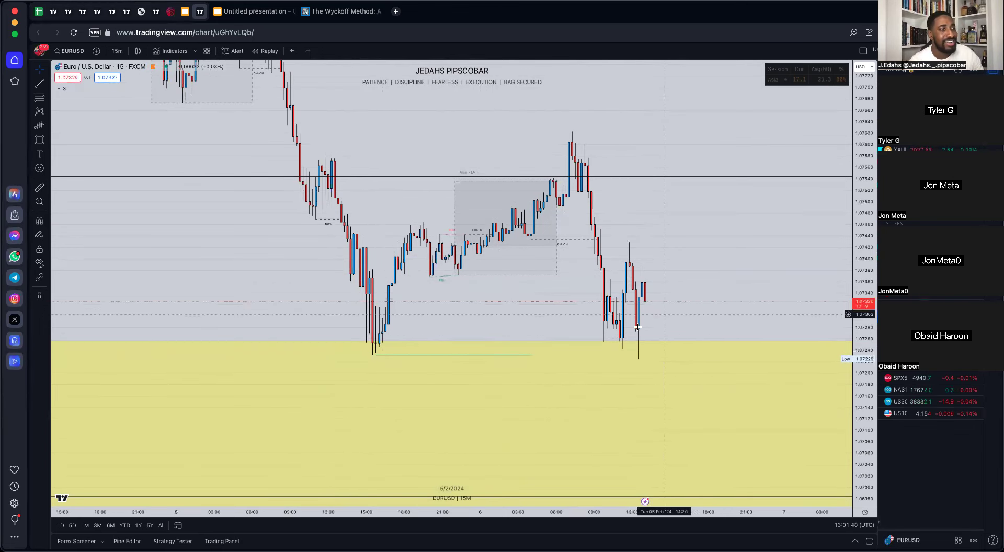
{"action": "scroll", "coordinate": [726, 298], "scroll_direction": "right", "scroll_amount": 3}
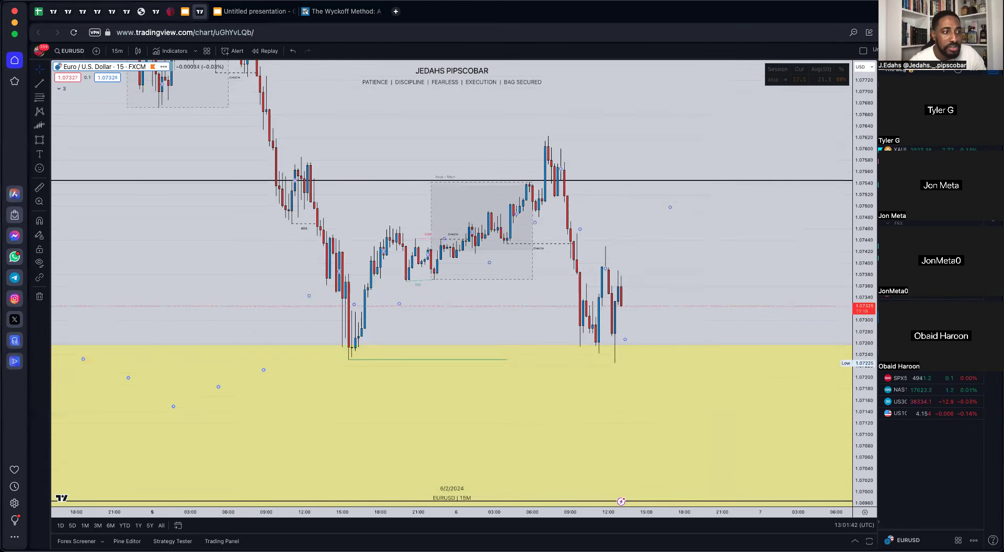
Open DXY on the 4-hour timeframe, reset the chart view and examine price against the zones above it.
{"action": "type", "text": "DXY"}
{"action": "key", "text": "Return"}
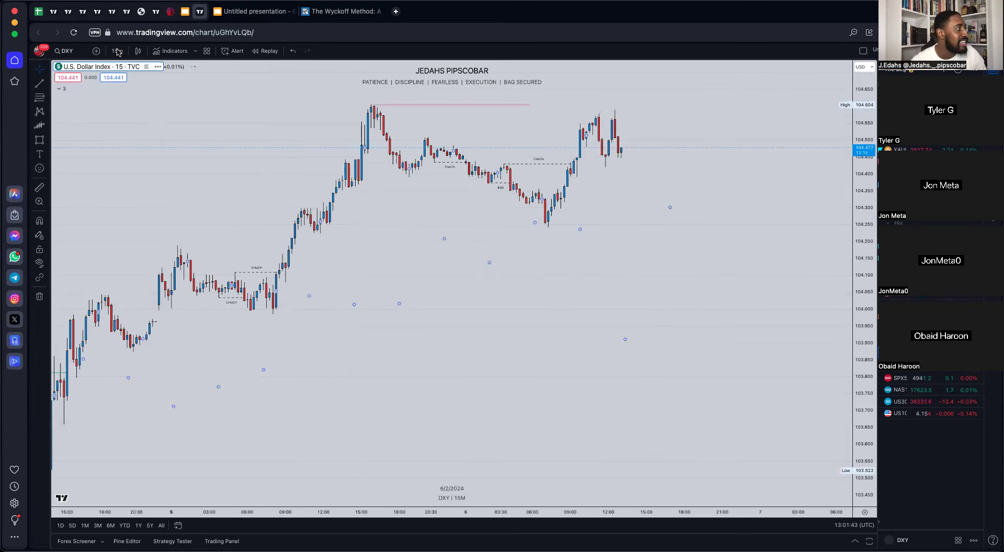
{"action": "left_click", "coordinate": [117, 50]}
{"action": "left_click", "coordinate": [122, 220]}
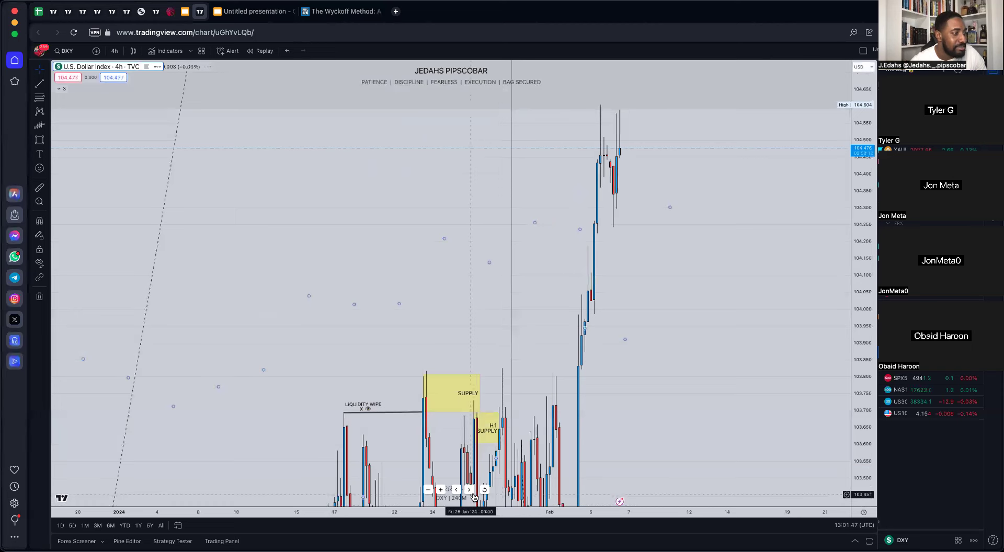
{"action": "left_click", "coordinate": [484, 490]}
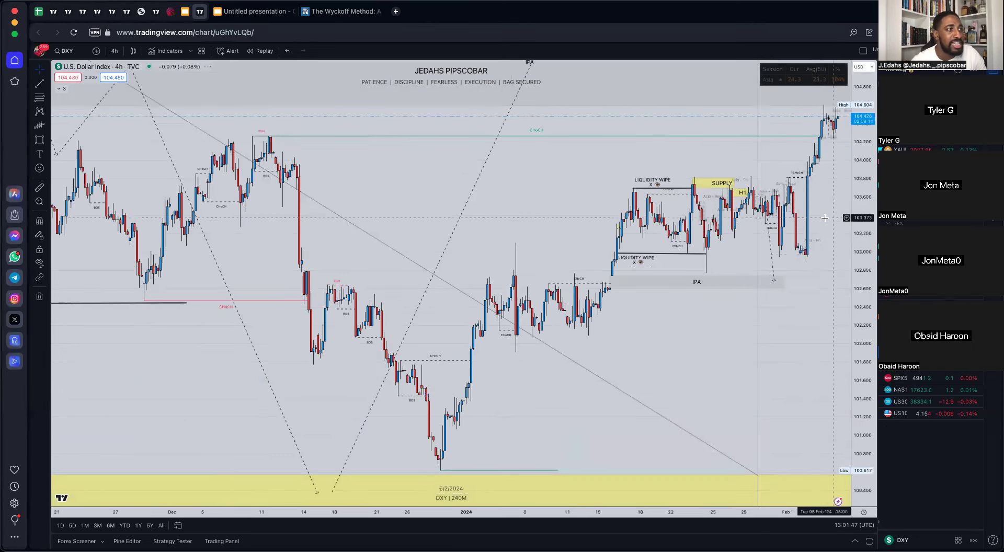
{"action": "left_click_drag", "start_coordinate": [742, 240], "coordinate": [659, 241]}
{"action": "left_click_drag", "start_coordinate": [871, 123], "coordinate": [871, 178]}
Switch DXY to the daily timeframe and examine the supply and demand zones with the projected price path.
{"action": "left_click", "coordinate": [115, 51]}
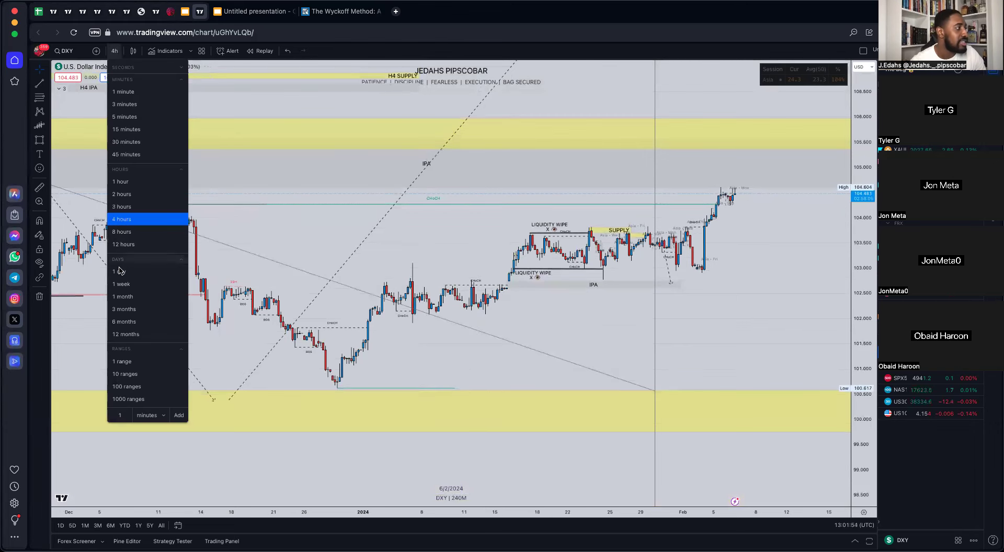
{"action": "left_click", "coordinate": [146, 271]}
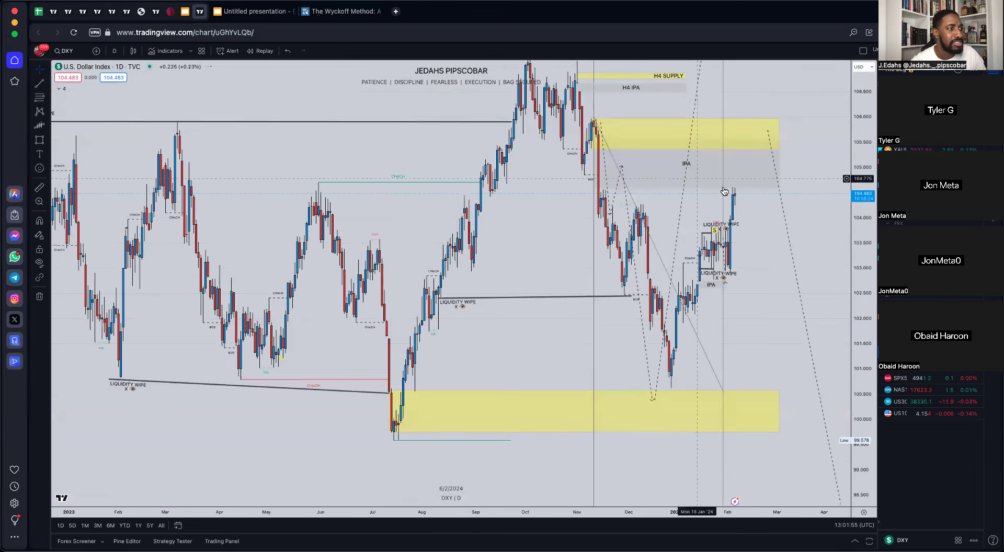
{"action": "left_click_drag", "start_coordinate": [862, 135], "coordinate": [861, 184]}
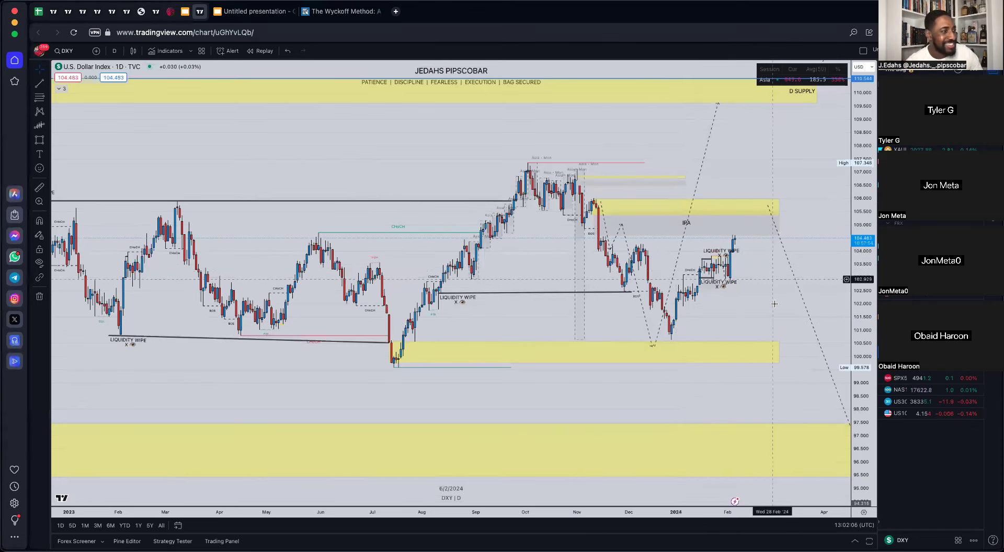
{"action": "scroll", "coordinate": [777, 302], "scroll_direction": "up", "scroll_amount": 5}
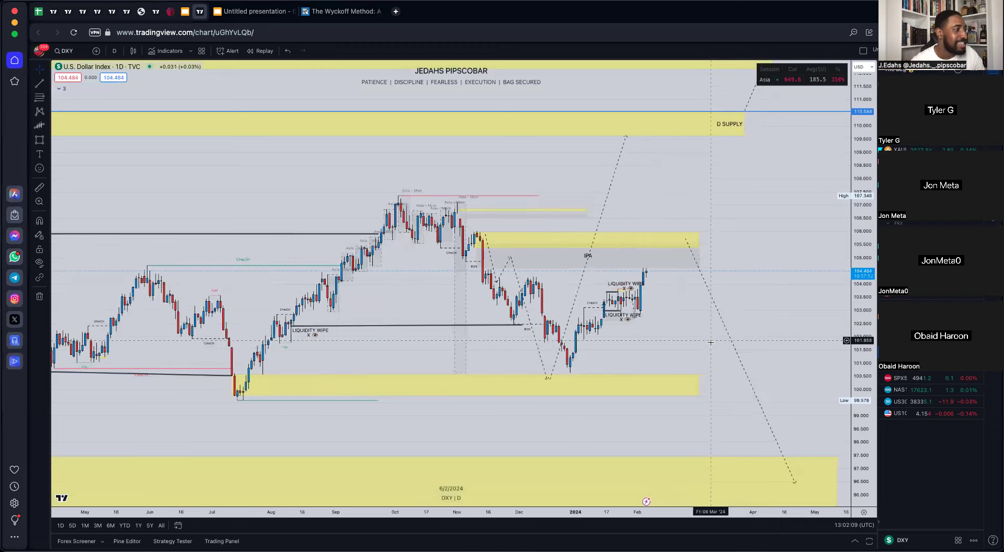
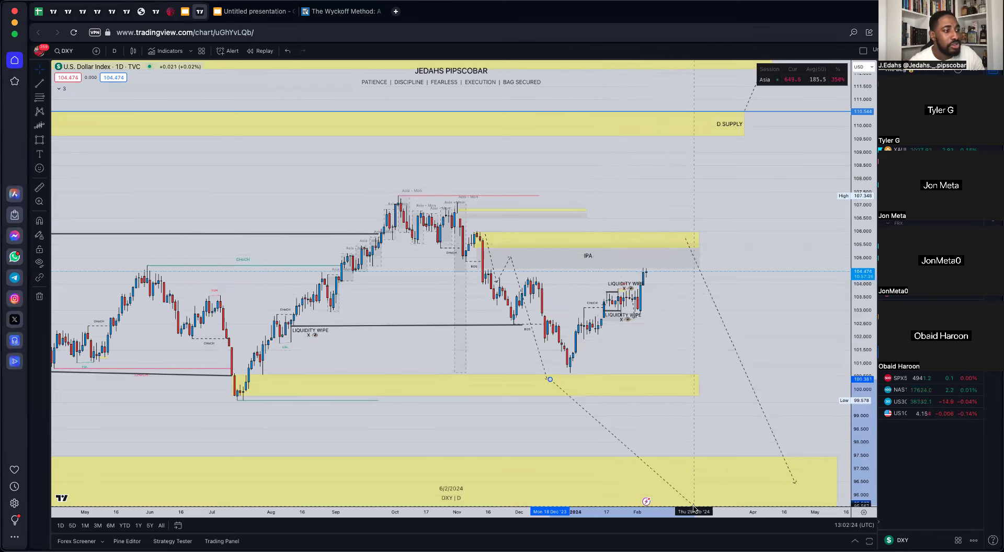
Redraw the final leg of the projected price path from the lower demand zone up to the lower D SUPPLY zone.
{"action": "double_click", "coordinate": [634, 136]}
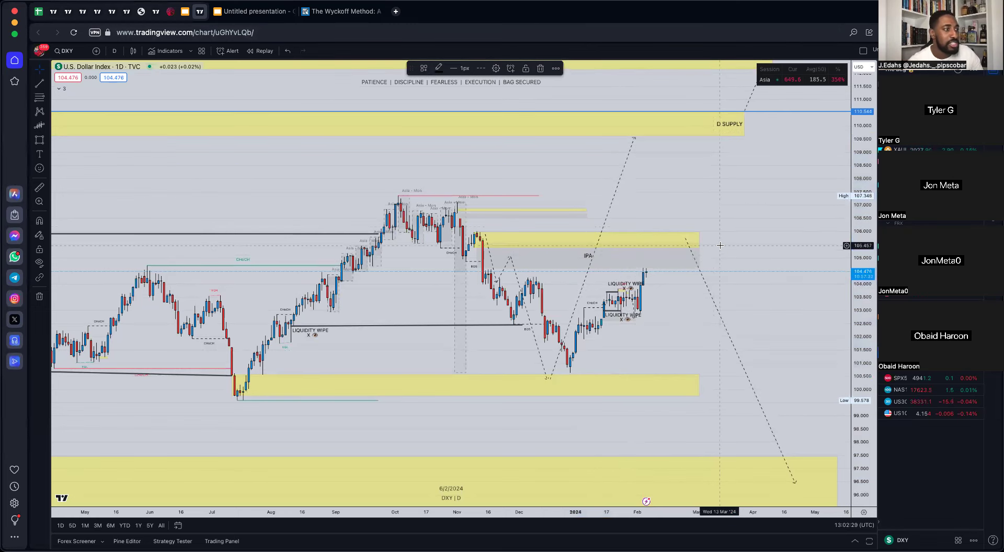
{"action": "left_click", "coordinate": [701, 249]}
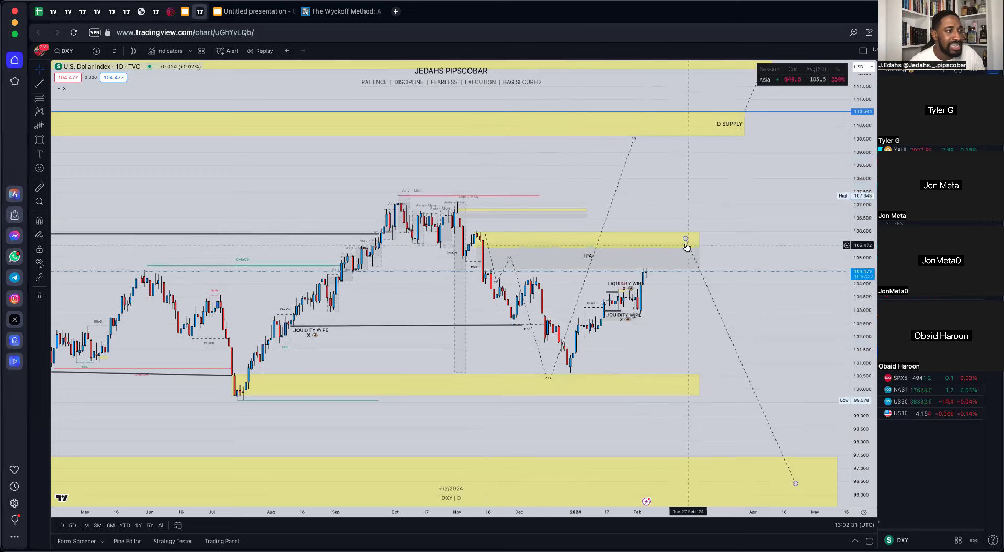
{"action": "left_click_drag", "start_coordinate": [757, 323], "coordinate": [782, 331]}
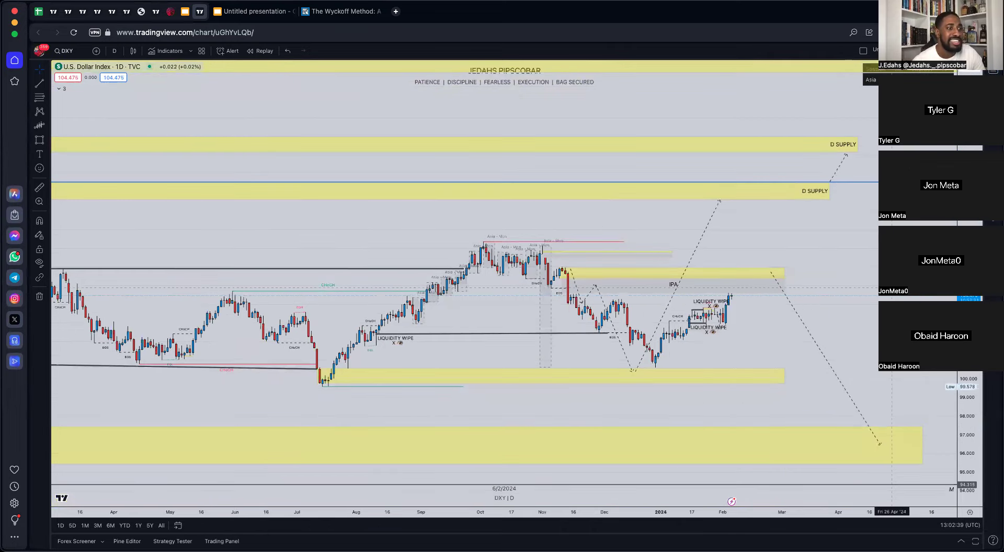
Examine the daily DXY history back to late 2022, where the two D SUPPLY zones begin, against recent price.
{"action": "scroll", "coordinate": [866, 283], "scroll_direction": "down", "scroll_amount": 2}
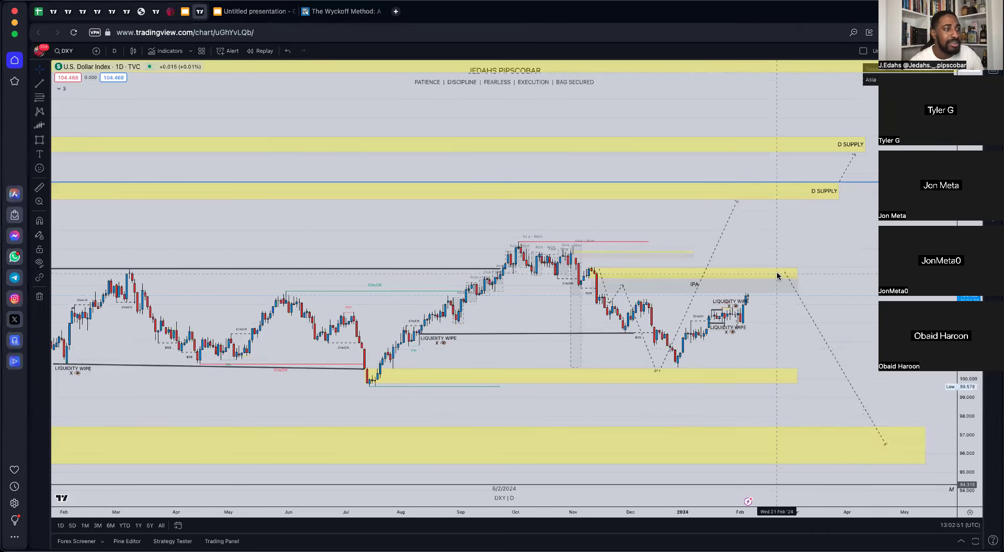
{"action": "scroll", "coordinate": [597, 227], "scroll_direction": "left", "scroll_amount": 10}
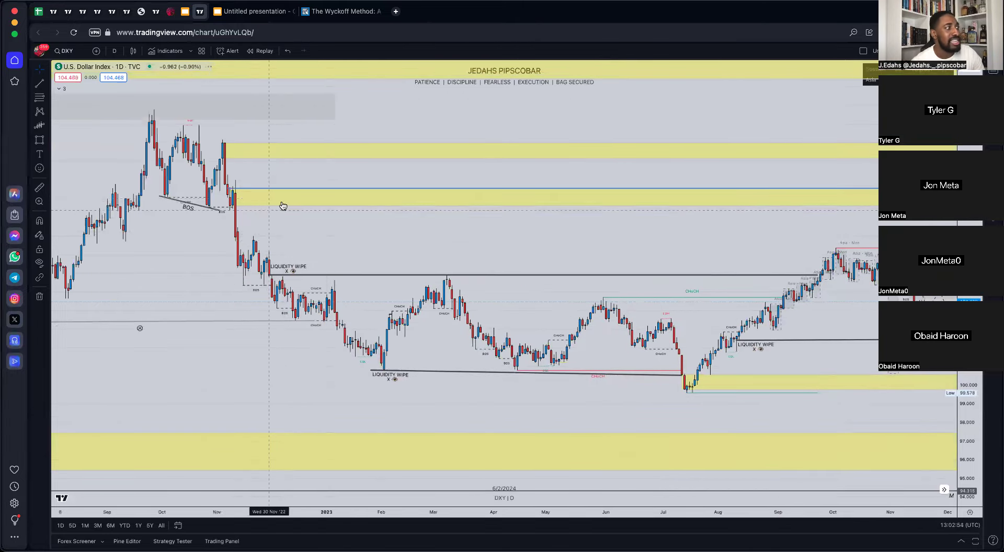
{"action": "scroll", "coordinate": [349, 168], "scroll_direction": "right", "scroll_amount": 6}
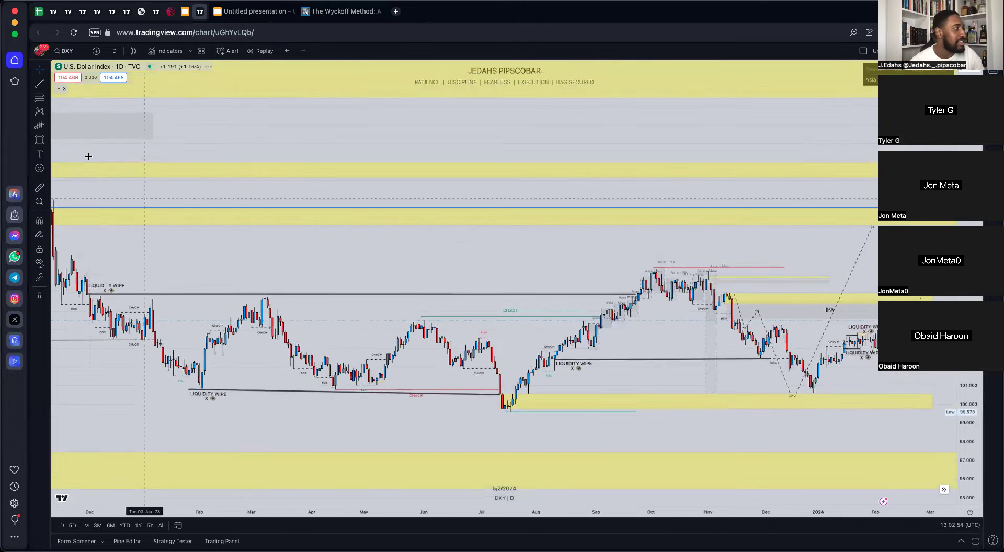
{"action": "scroll", "coordinate": [211, 186], "scroll_direction": "left", "scroll_amount": 8}
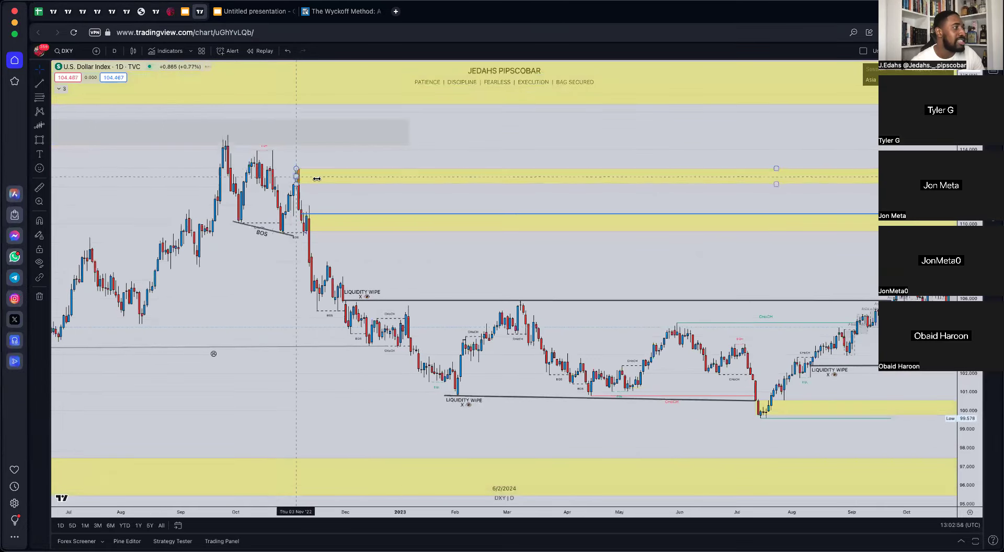
{"action": "scroll", "coordinate": [695, 272], "scroll_direction": "right", "scroll_amount": 8}
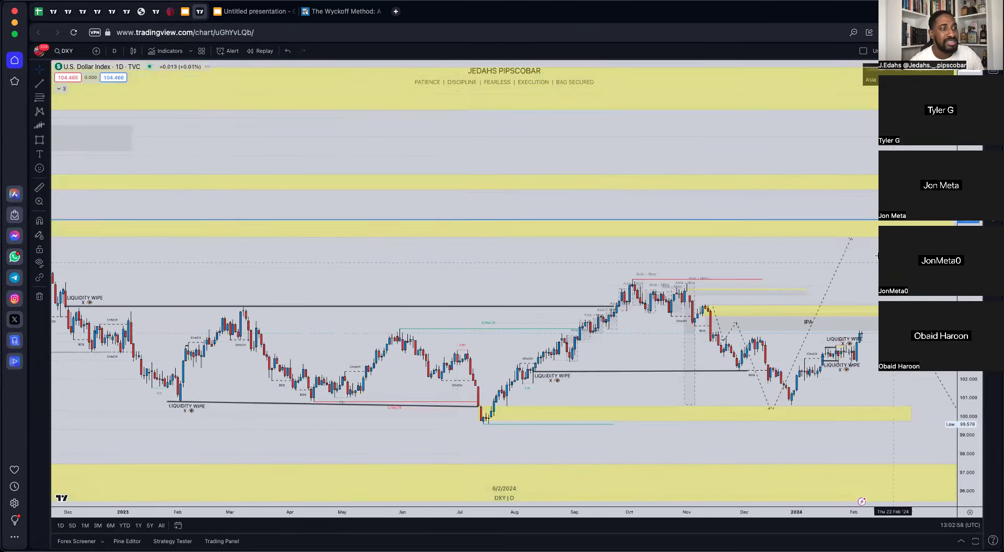
{"action": "left_click_drag", "start_coordinate": [877, 257], "coordinate": [784, 192]}
{"action": "left_click", "coordinate": [748, 241]}
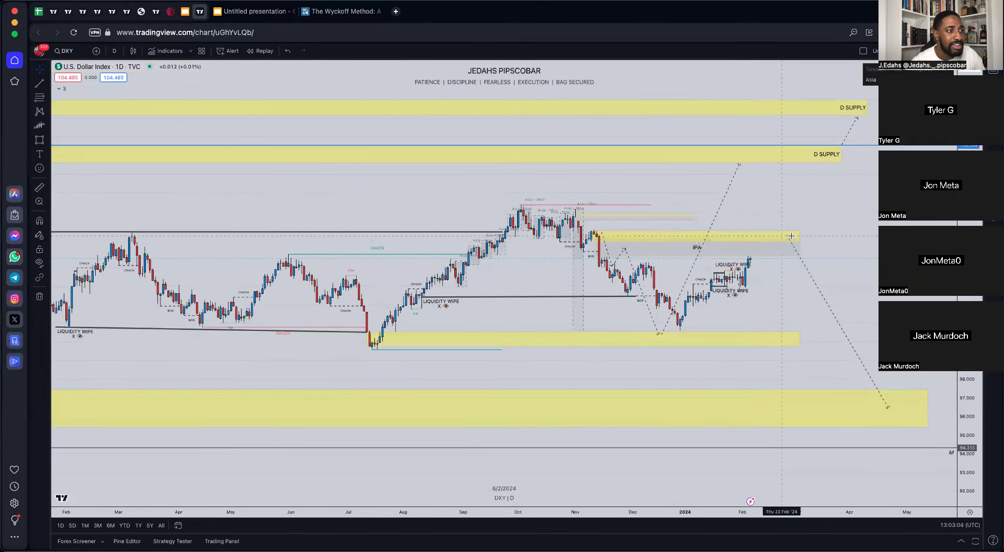
Trace the daily DXY history back through 2021 and 2022 to the origin of the large demand zone and the IPA zones.
{"action": "scroll", "coordinate": [778, 380], "scroll_direction": "left", "scroll_amount": 10}
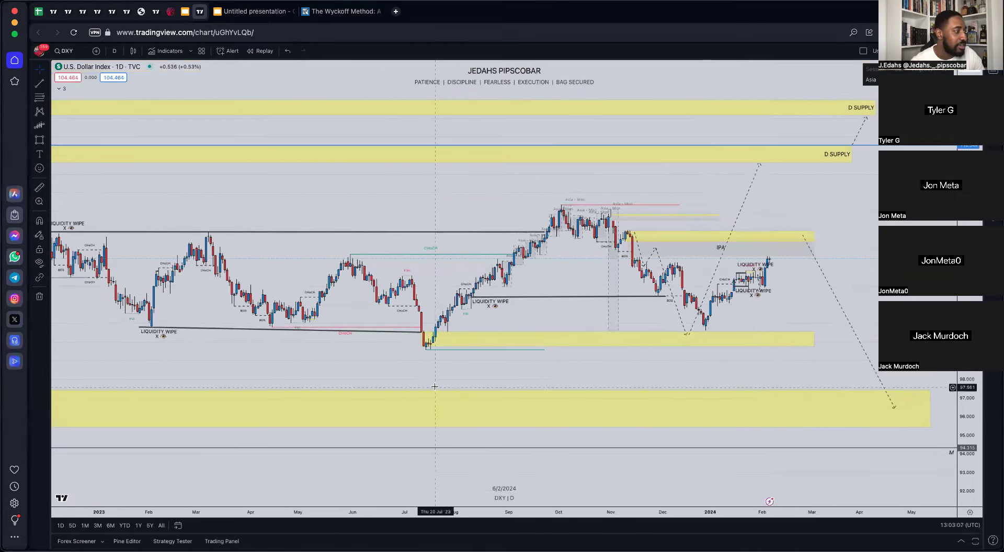
{"action": "scroll", "coordinate": [435, 387], "scroll_direction": "left", "scroll_amount": 4}
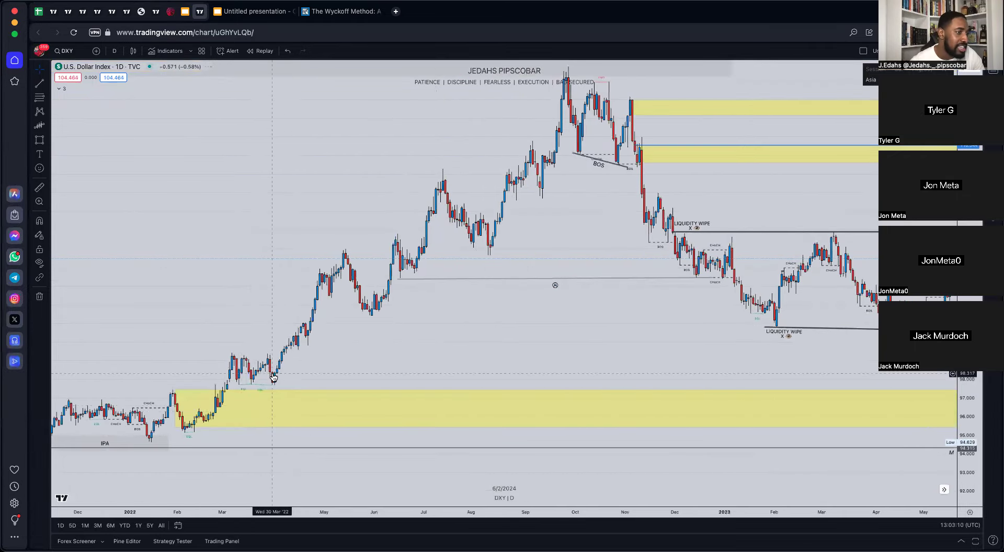
{"action": "scroll", "coordinate": [369, 317], "scroll_direction": "left", "scroll_amount": 10}
{"action": "scroll", "coordinate": [370, 317], "scroll_direction": "down", "scroll_amount": 6}
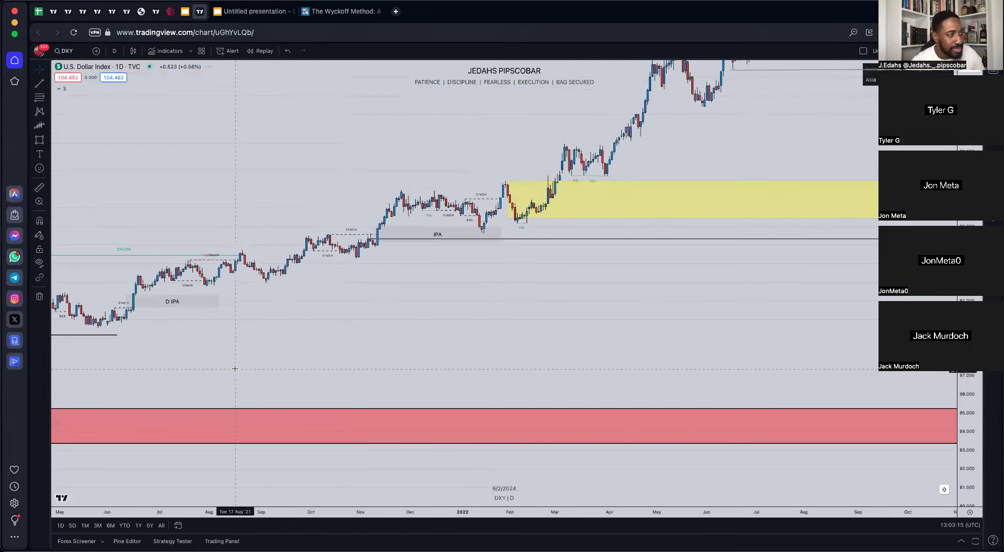
{"action": "left_click_drag", "start_coordinate": [233, 364], "coordinate": [567, 290]}
Switch DXY to the weekly timeframe and examine the long-term structure between the 3M IPA zone and the upper supply zones.
{"action": "left_click", "coordinate": [114, 51]}
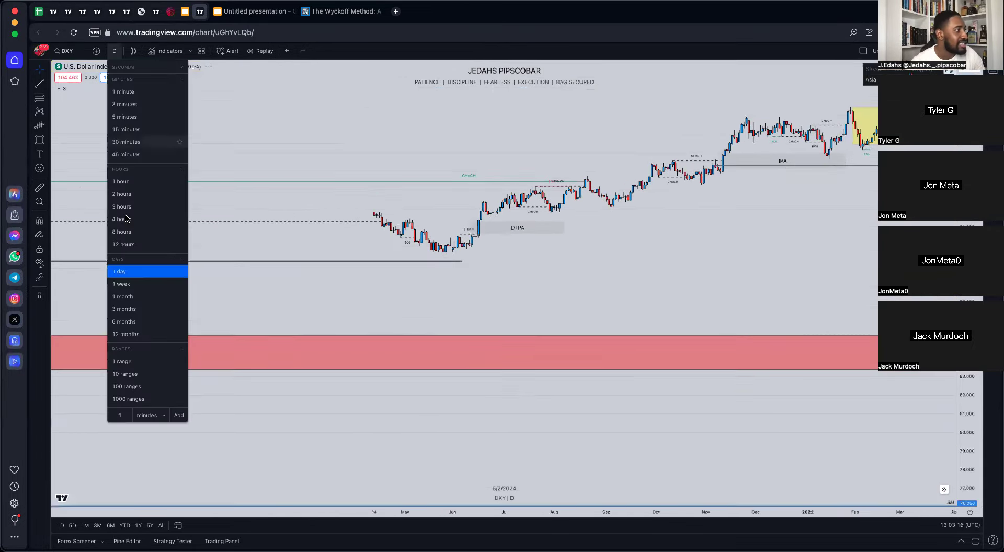
{"action": "left_click", "coordinate": [122, 284]}
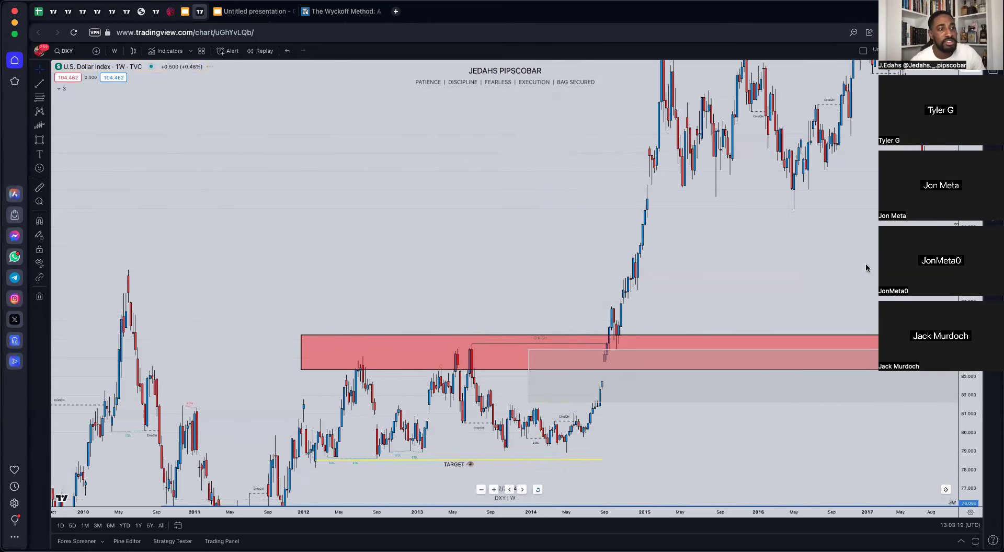
{"action": "scroll", "coordinate": [864, 306], "scroll_direction": "right", "scroll_amount": 15}
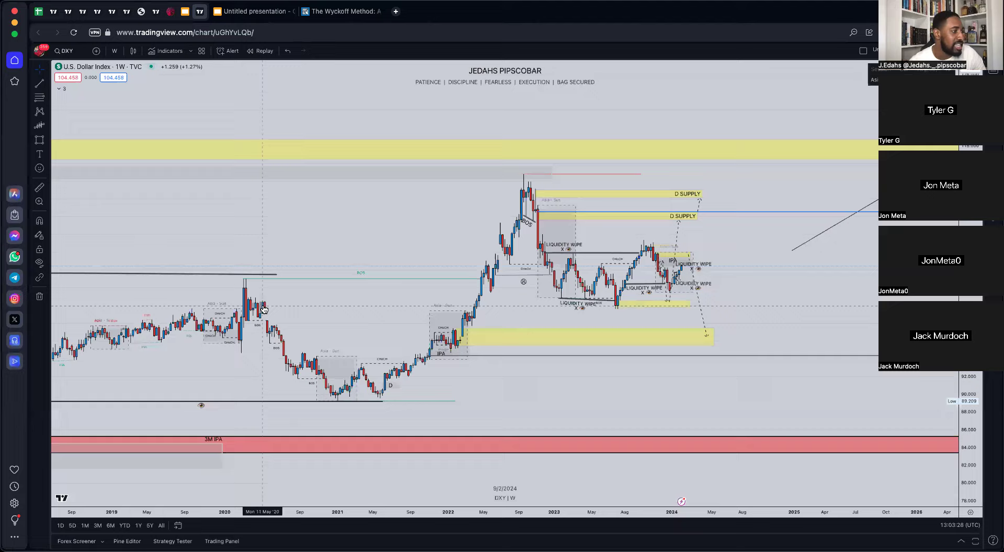
{"action": "scroll", "coordinate": [264, 309], "scroll_direction": "down", "scroll_amount": 6}
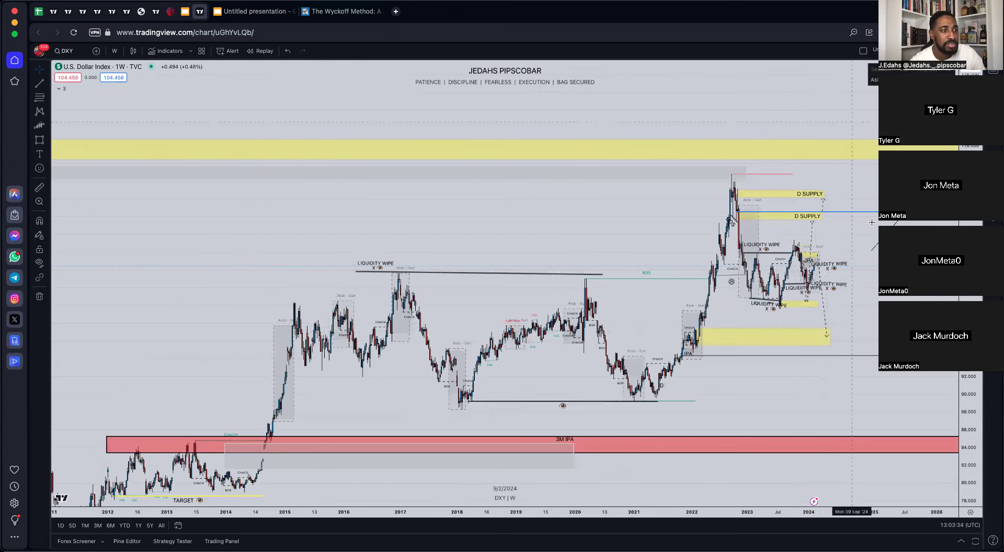
{"action": "left_click_drag", "start_coordinate": [875, 316], "coordinate": [799, 215]}
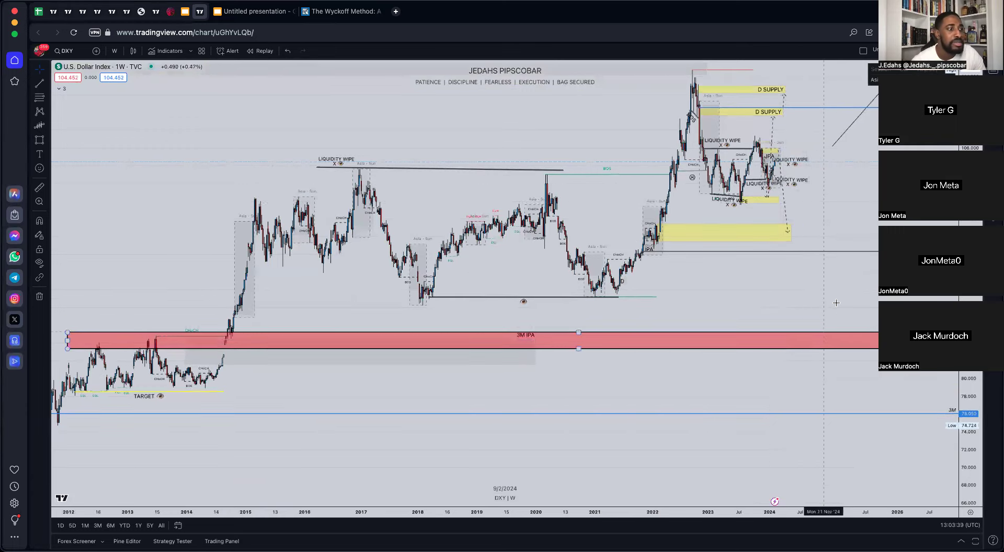
{"action": "left_click_drag", "start_coordinate": [834, 318], "coordinate": [780, 387]}
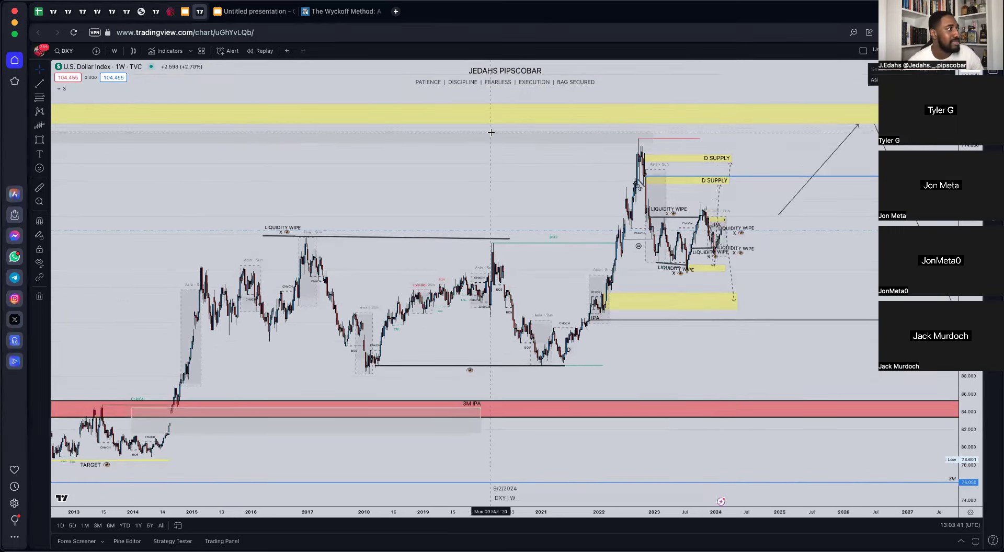
Return DXY to the 4-hour timeframe, reset the chart view and examine the latest price action.
{"action": "left_click", "coordinate": [114, 51]}
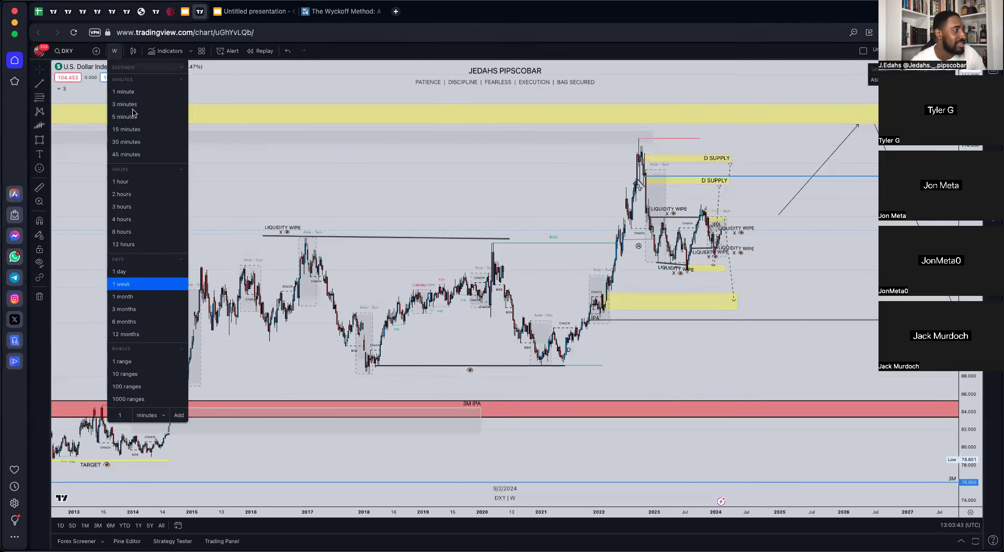
{"action": "left_click", "coordinate": [132, 215]}
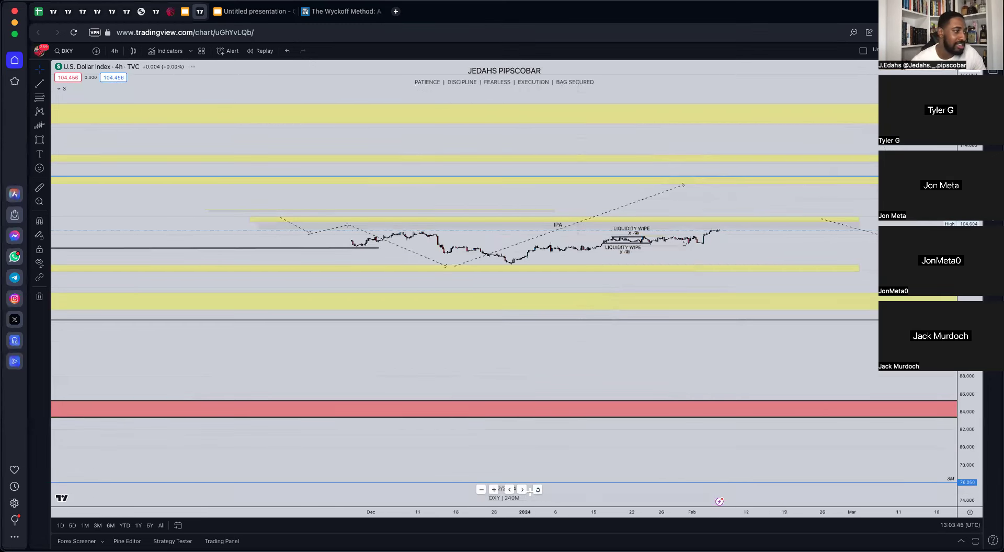
{"action": "left_click", "coordinate": [538, 490]}
{"action": "left_click_drag", "start_coordinate": [905, 399], "coordinate": [538, 419]}
{"action": "scroll", "coordinate": [816, 316], "scroll_direction": "right", "scroll_amount": 3}
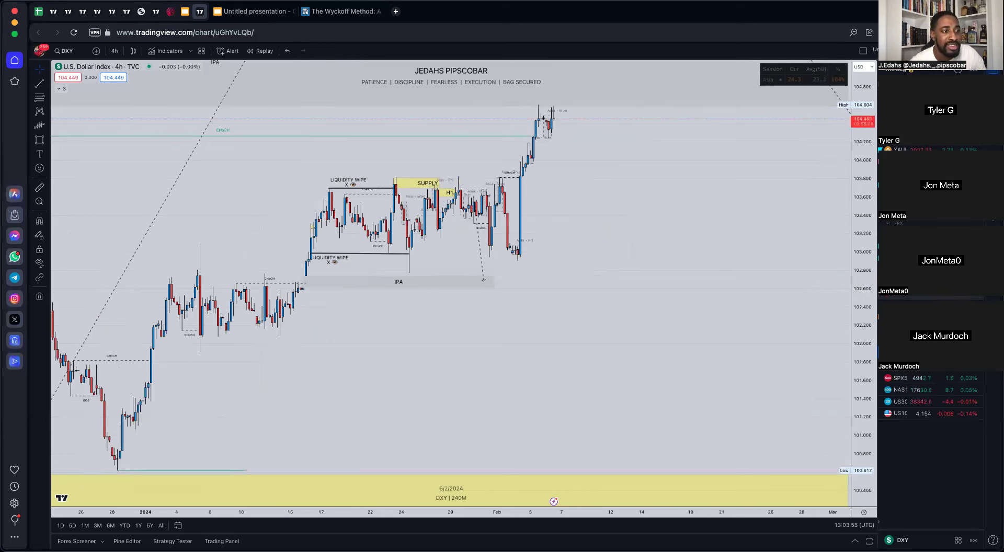
Open the XAUUSD chart on the 5-minute timeframe and examine price action with automatic price scaling.
{"action": "key", "text": "Up"}
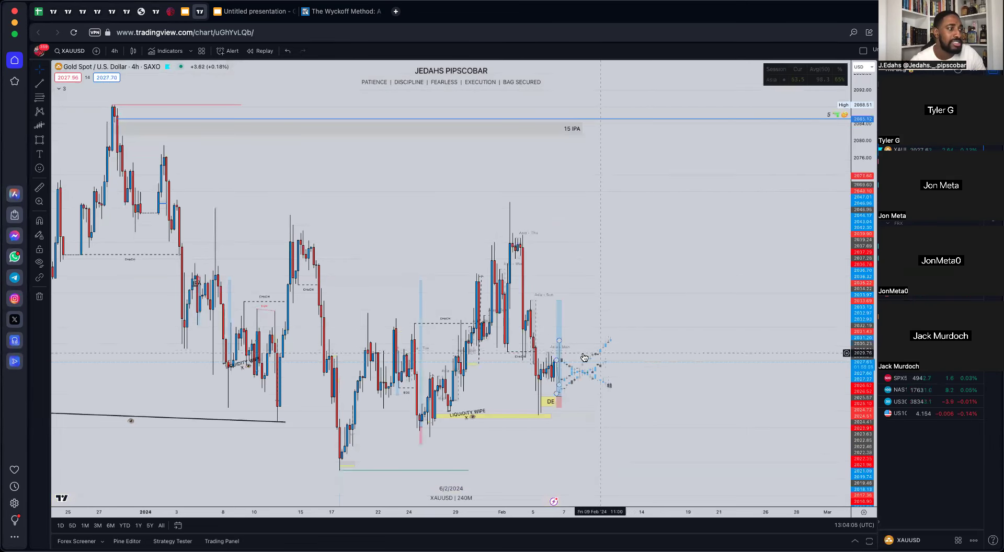
{"action": "left_click", "coordinate": [116, 52]}
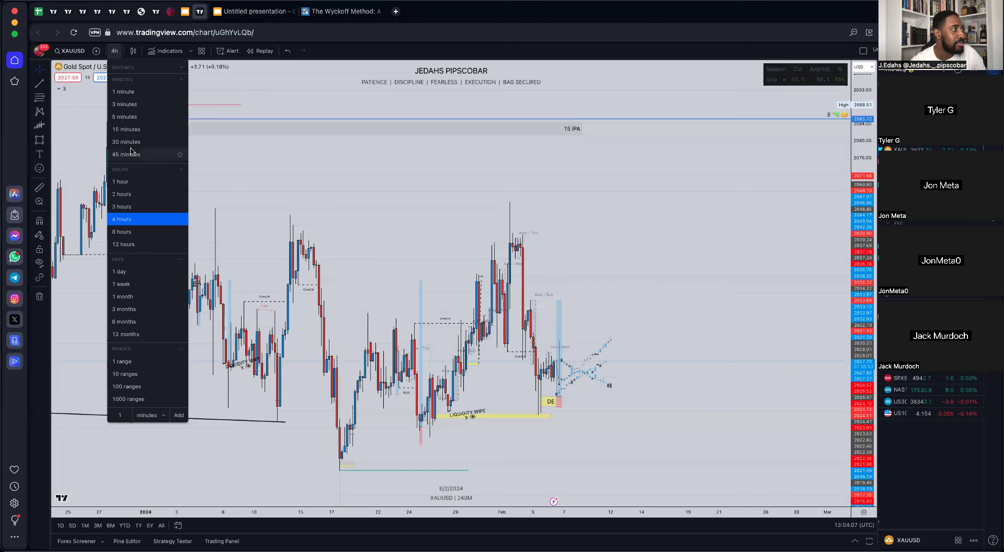
{"action": "left_click", "coordinate": [126, 116]}
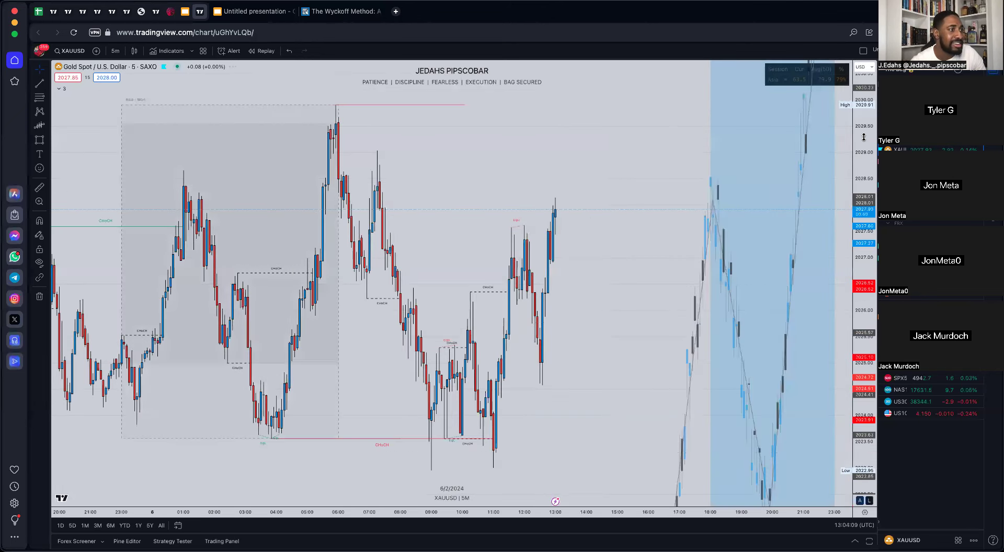
{"action": "left_click_drag", "start_coordinate": [868, 172], "coordinate": [856, 391]}
{"action": "double_click", "coordinate": [856, 390]}
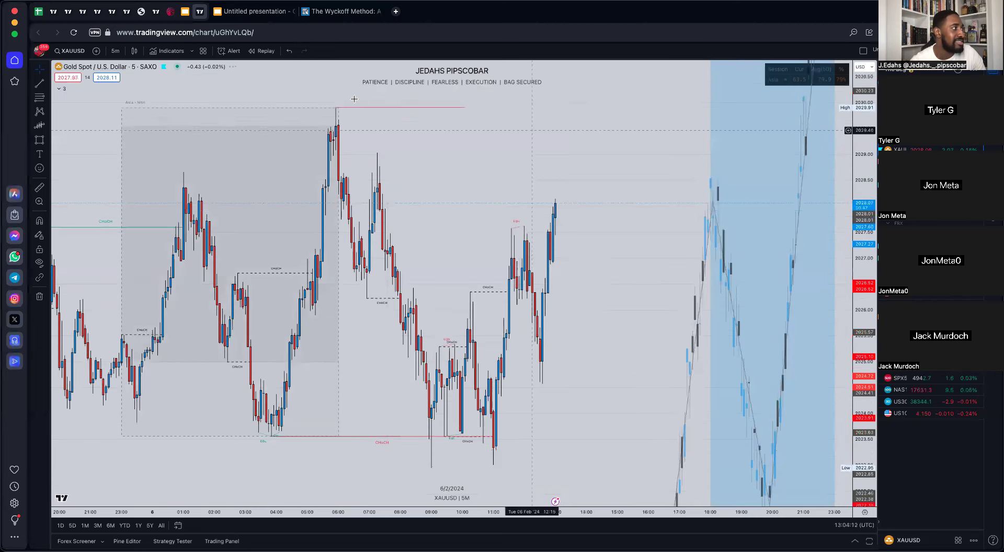
Switch XAUUSD to the 15-minute timeframe and inspect the long position's target, stop and risk/reward ratio at the DEMAND zone.
{"action": "left_click", "coordinate": [114, 51]}
{"action": "left_click", "coordinate": [140, 129]}
{"action": "left_click_drag", "start_coordinate": [867, 103], "coordinate": [902, 408]}
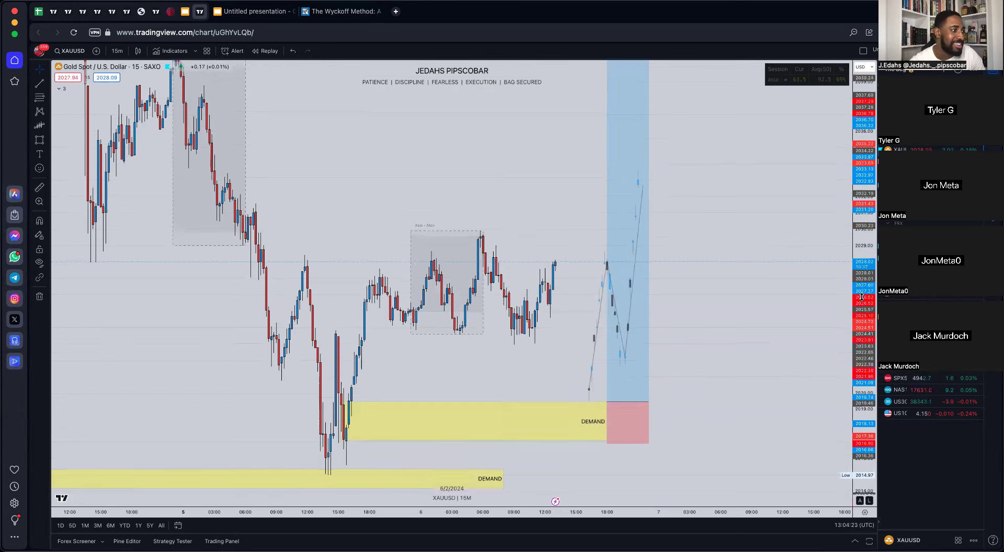
{"action": "left_click_drag", "start_coordinate": [720, 297], "coordinate": [742, 308]}
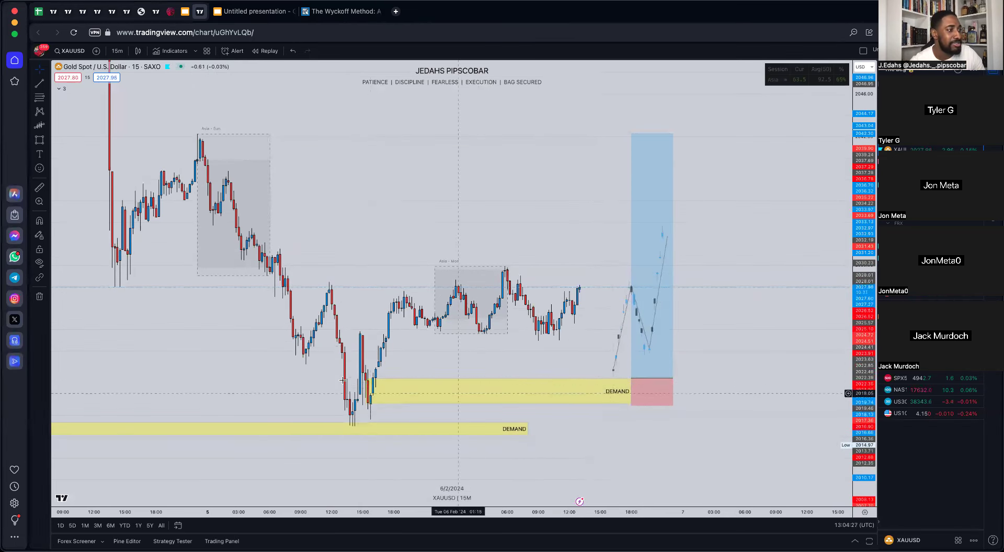
{"action": "left_click", "coordinate": [648, 400]}
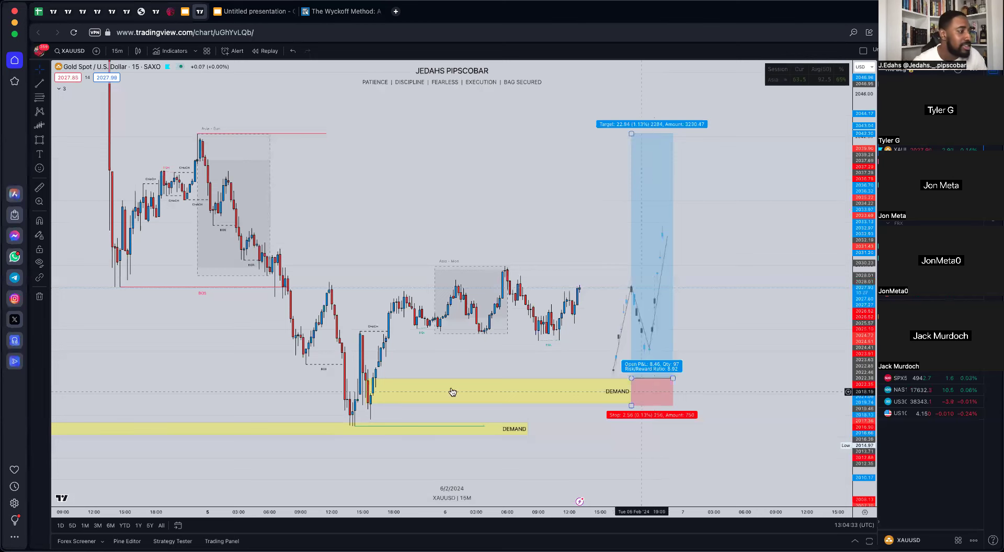
{"action": "key", "text": "Escape"}
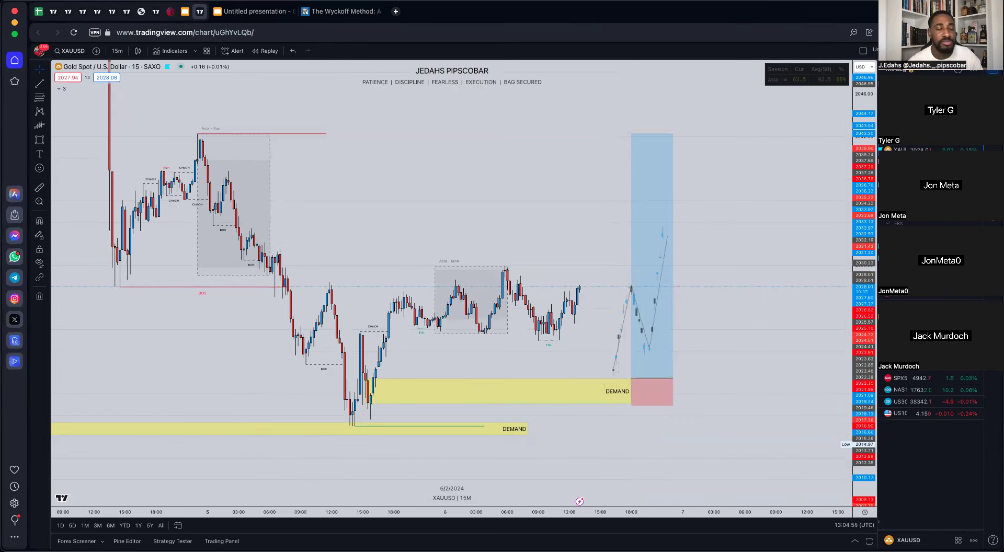
Open youtube.com in a new browser tab and go to the signed-in account's own channel page.
{"action": "left_click", "coordinate": [398, 12]}
{"action": "type", "text": "youtube.com"}
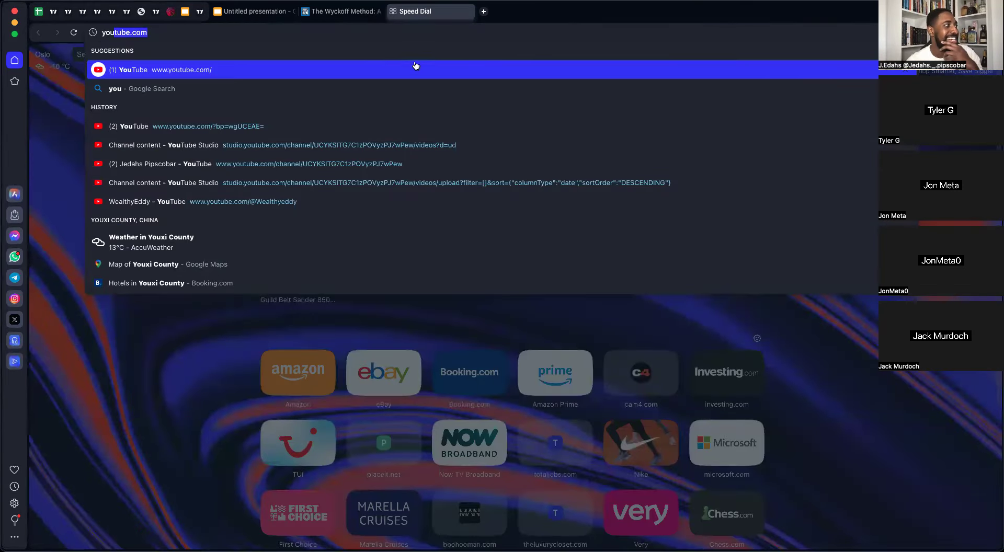
{"action": "key", "text": "Return"}
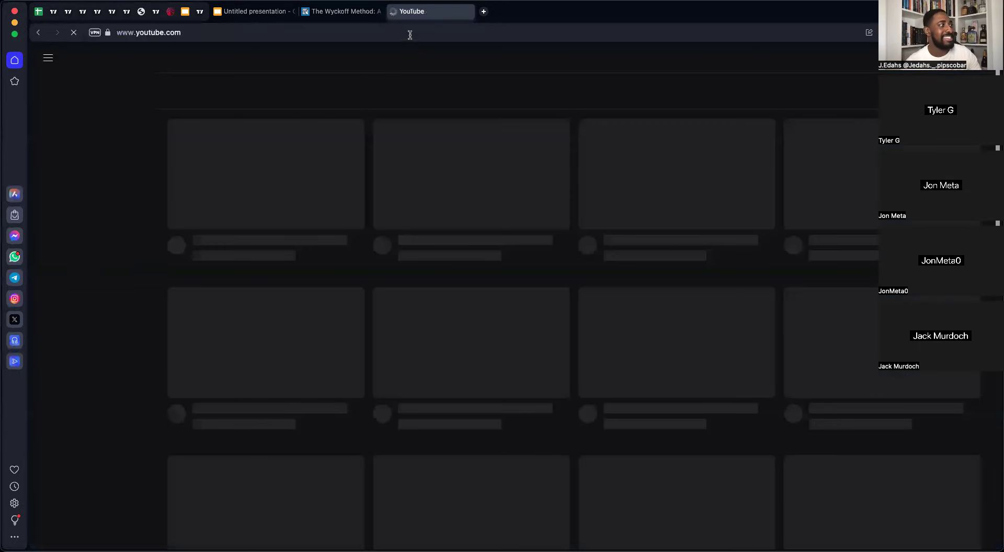
{"action": "left_click", "coordinate": [411, 34]}
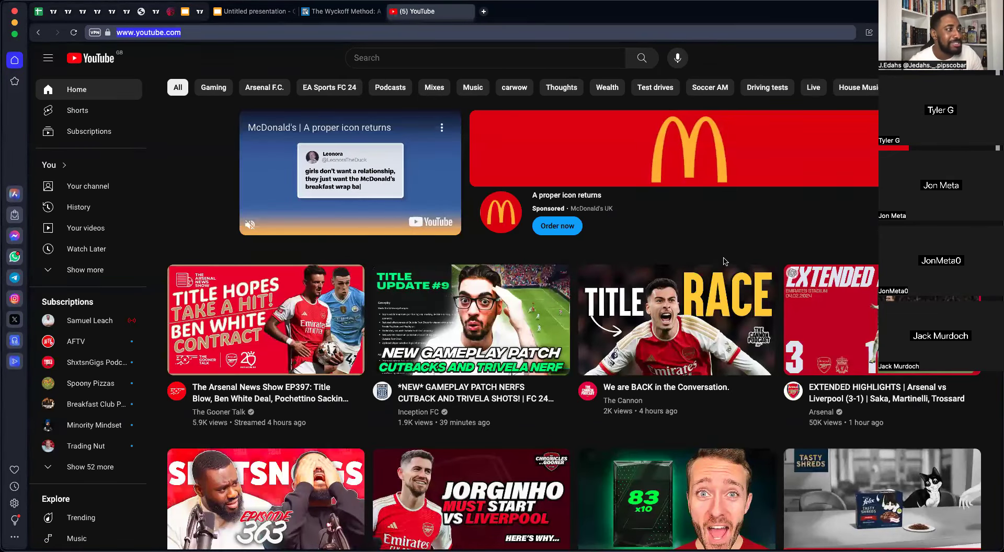
{"action": "left_click", "coordinate": [979, 57]}
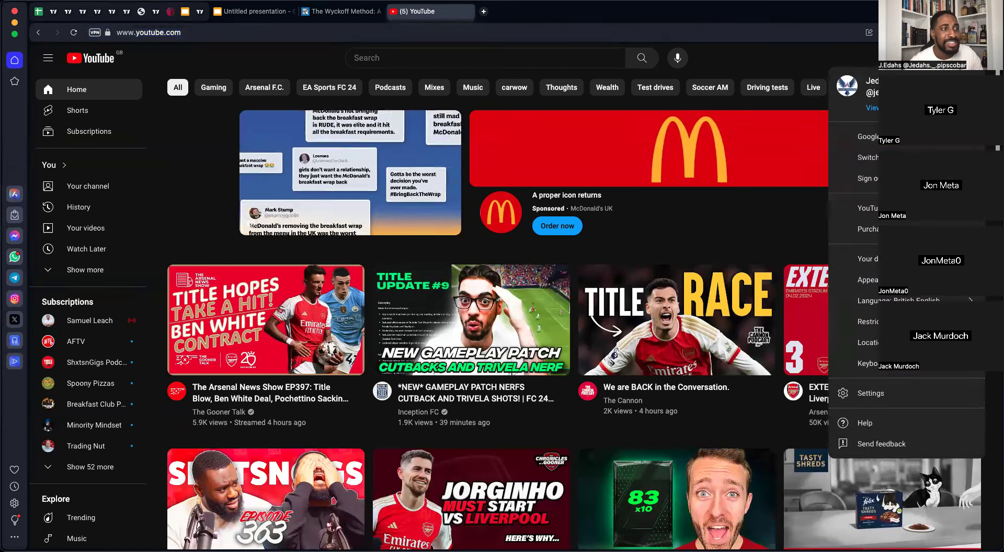
{"action": "left_click", "coordinate": [873, 107]}
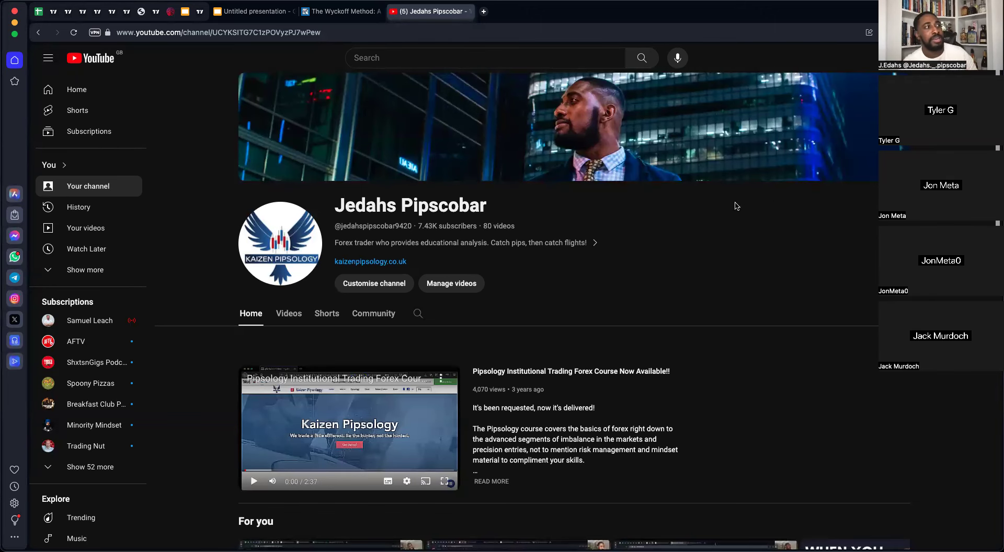
Return to the XAUUSD 15-minute chart and examine price action around the long position and DEMAND zones.
{"action": "left_click", "coordinate": [199, 20]}
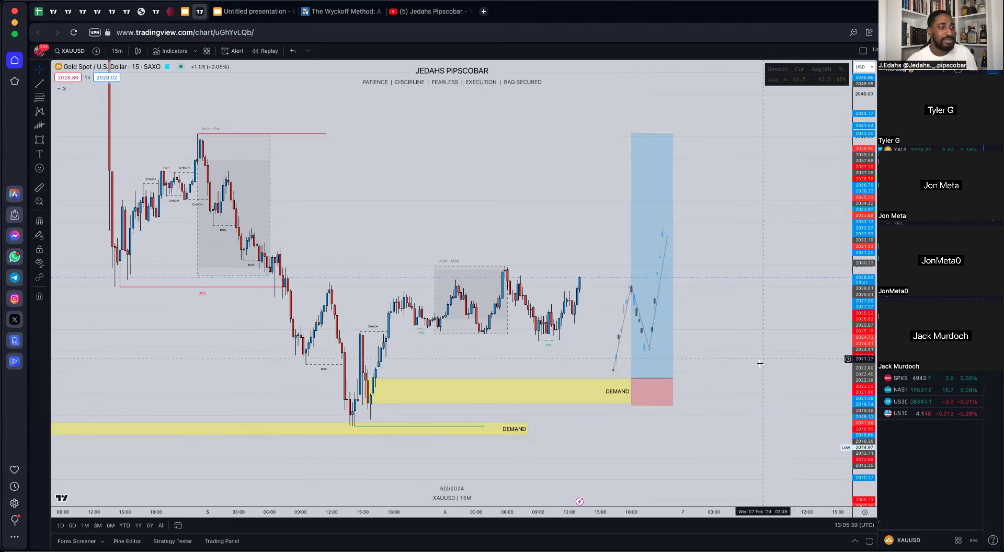
{"action": "scroll", "coordinate": [762, 344], "scroll_direction": "left", "scroll_amount": 5}
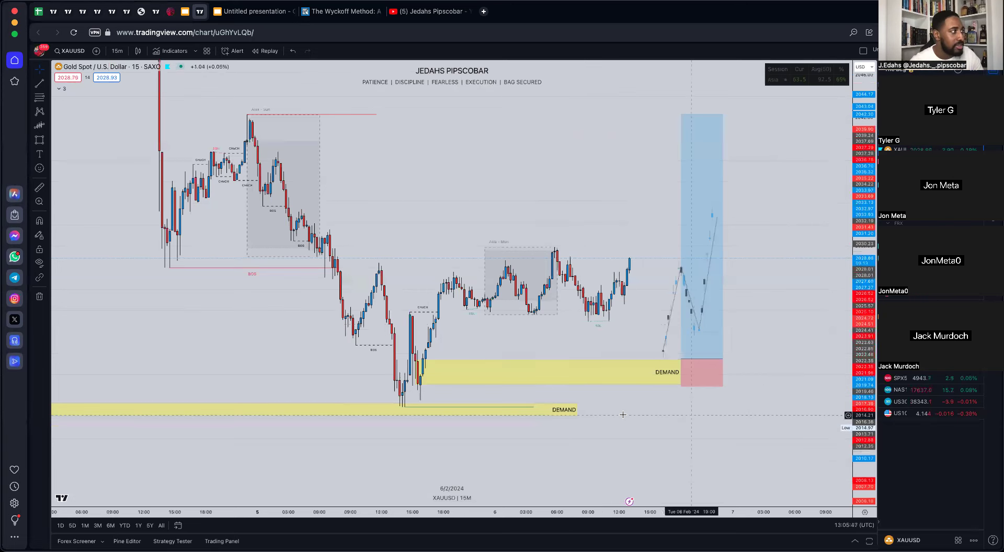
{"action": "left_click_drag", "start_coordinate": [762, 332], "coordinate": [770, 377]}
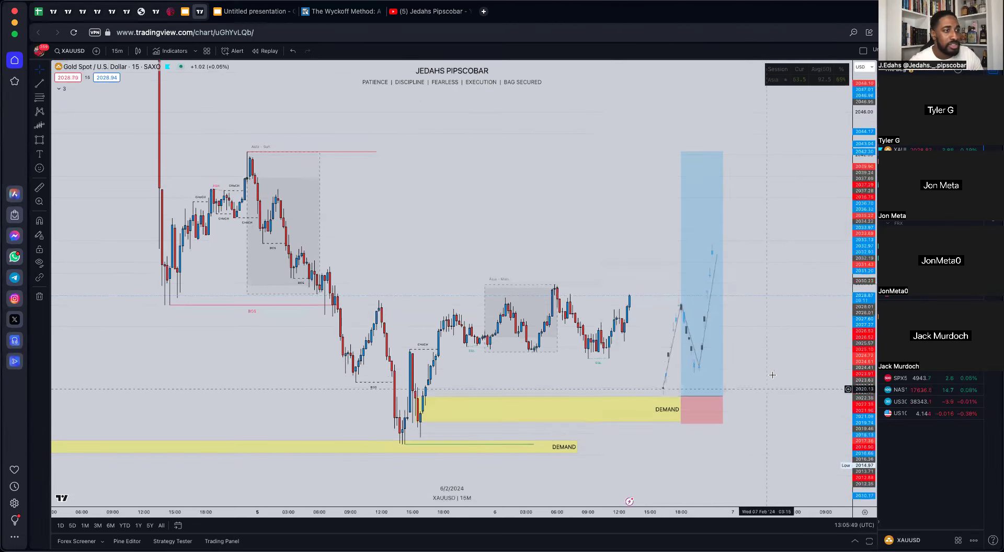
Switch the chart to GBPJPY on the 15-minute timeframe and examine recent price action around the DEMAND and 15 DEMAND zones.
{"action": "key", "text": "space"}
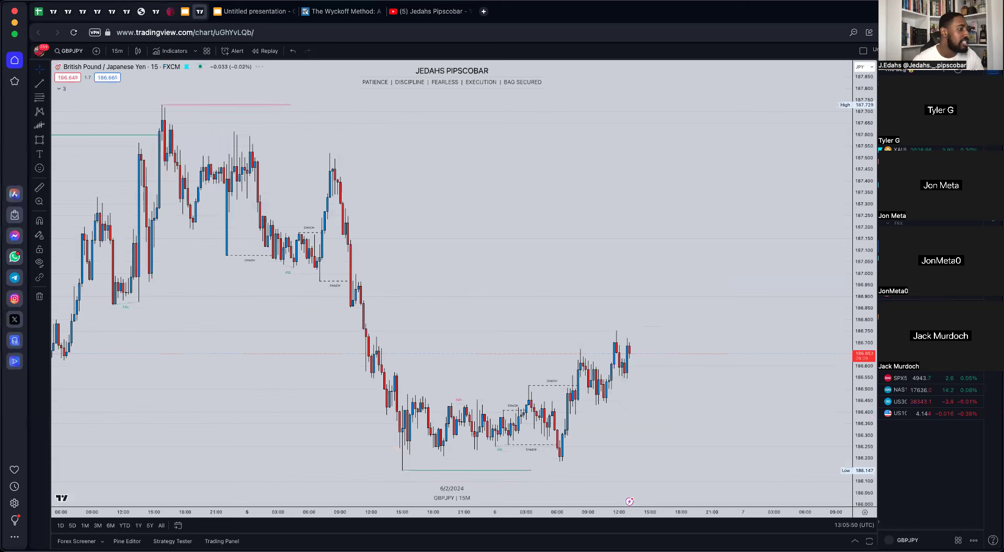
{"action": "left_click", "coordinate": [632, 366]}
{"action": "left_click", "coordinate": [694, 370]}
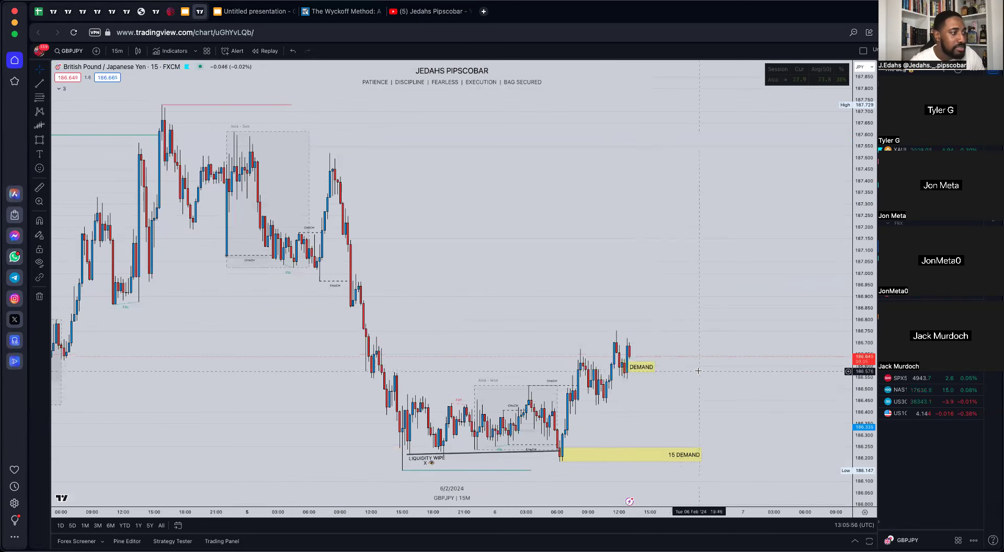
{"action": "scroll", "coordinate": [695, 370], "scroll_direction": "up", "scroll_amount": 2}
{"action": "scroll", "coordinate": [456, 510], "scroll_direction": "up", "scroll_amount": 2}
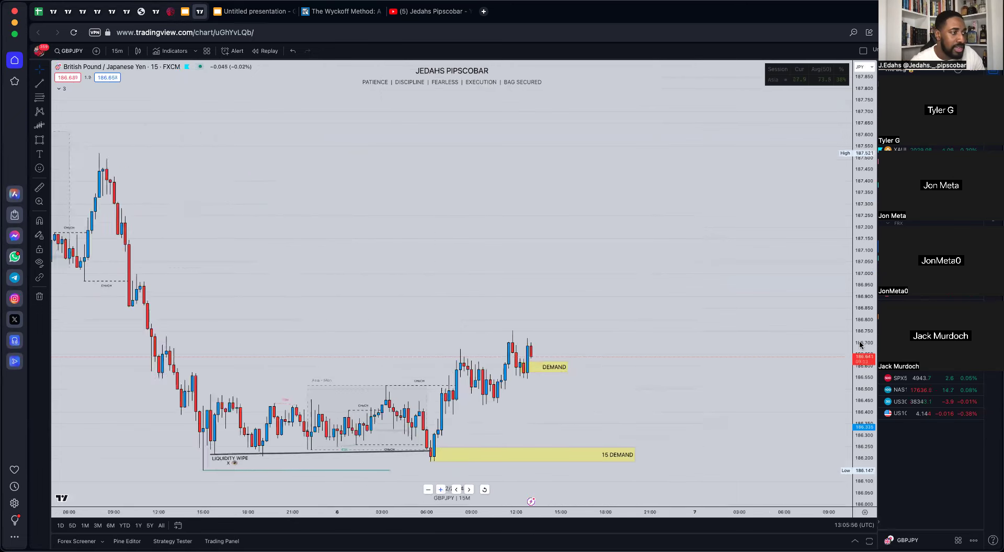
{"action": "scroll", "coordinate": [673, 413], "scroll_direction": "left", "scroll_amount": 3}
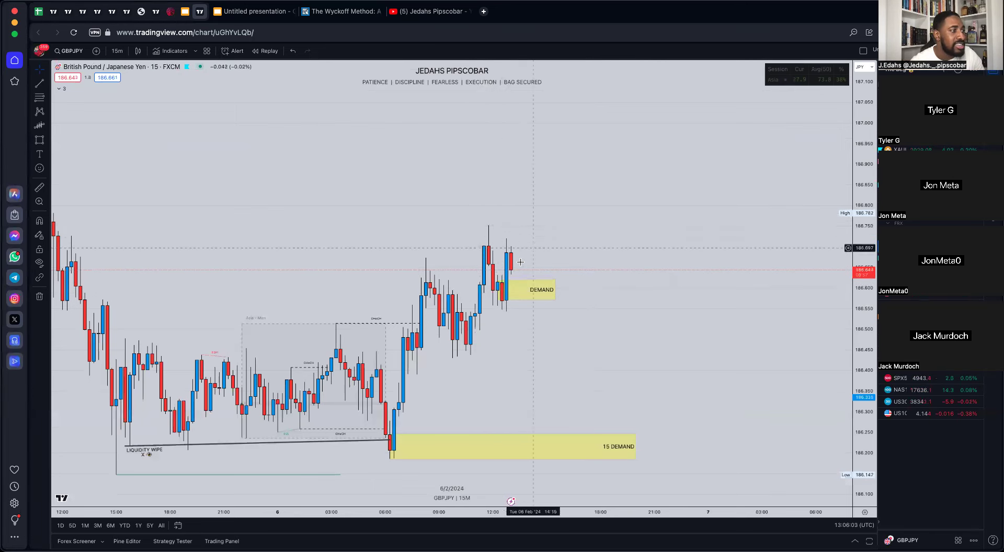
Measure the potential upward move from the top of the upper GBPJPY DEMAND zone, and clear the measurement.
{"action": "left_click", "coordinate": [36, 188]}
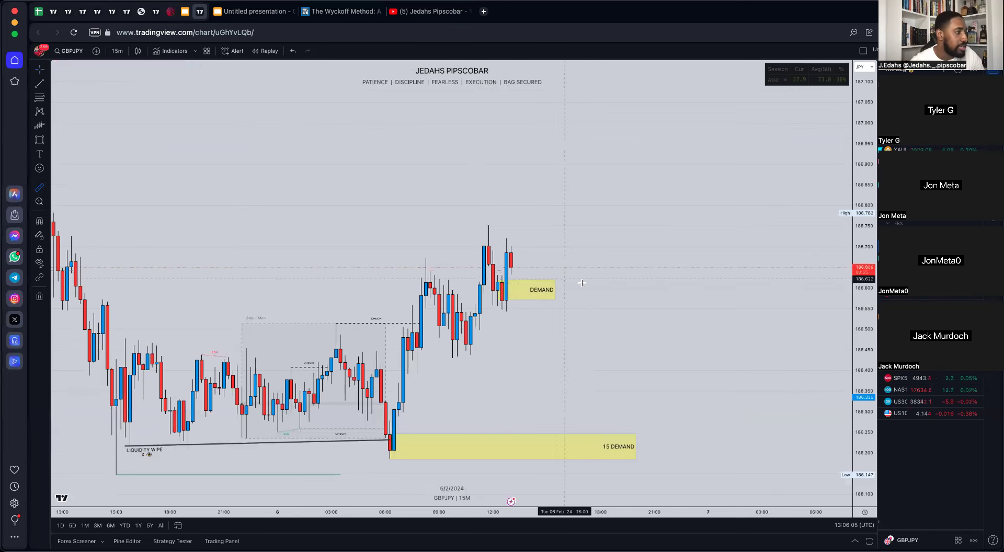
{"action": "left_click", "coordinate": [562, 274]}
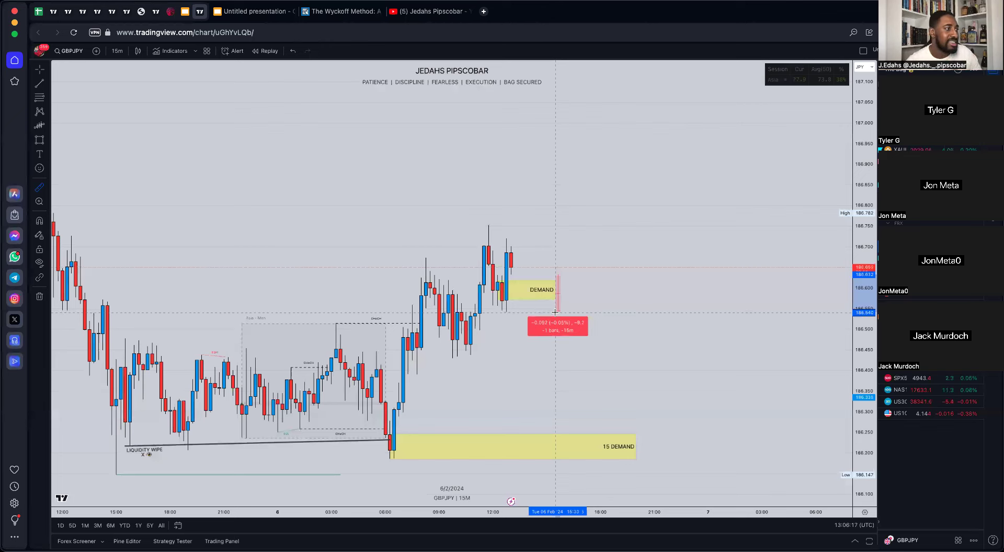
{"action": "left_click", "coordinate": [614, 79]}
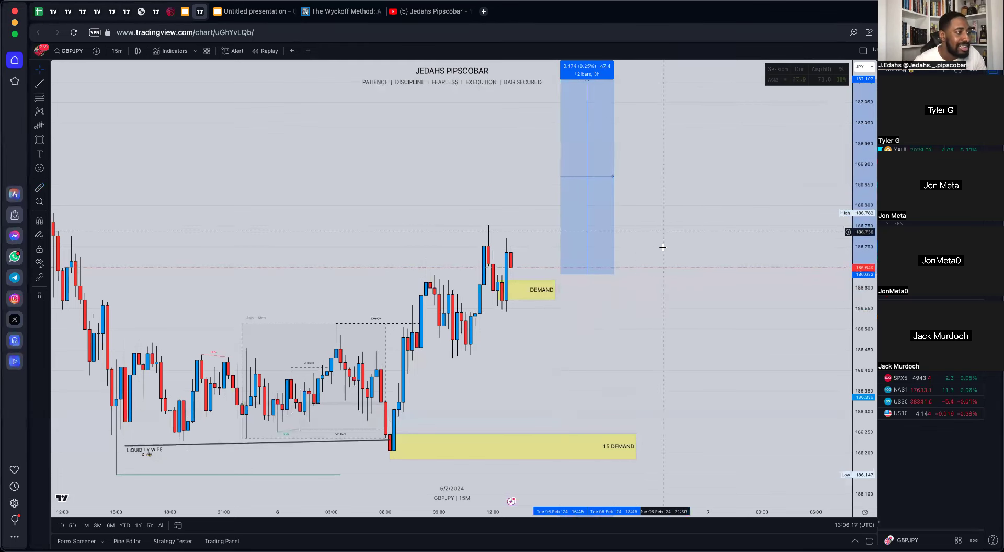
{"action": "left_click", "coordinate": [662, 247]}
Inspect the 15 DEMAND zone on GBPJPY and compare it with the DEMAND zone nearer the current price.
{"action": "left_click", "coordinate": [602, 447]}
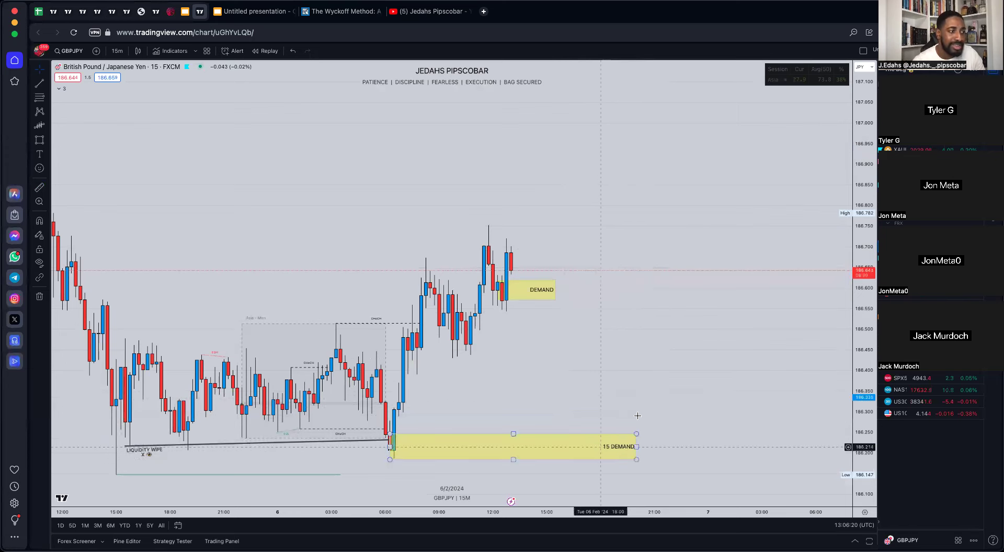
{"action": "left_click", "coordinate": [591, 422]}
{"action": "scroll", "coordinate": [599, 404], "scroll_direction": "left", "scroll_amount": 3}
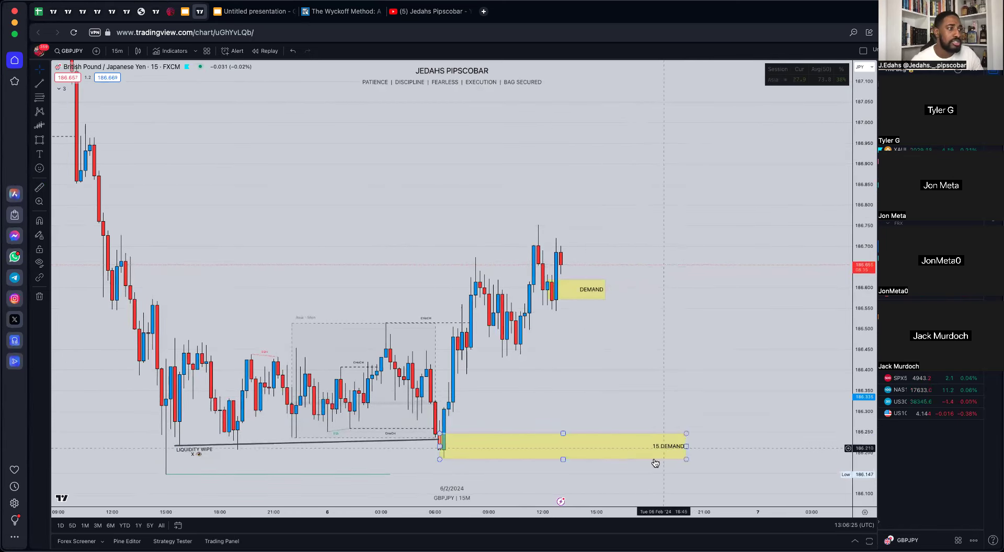
{"action": "left_click", "coordinate": [664, 446]}
{"action": "left_click", "coordinate": [565, 275]}
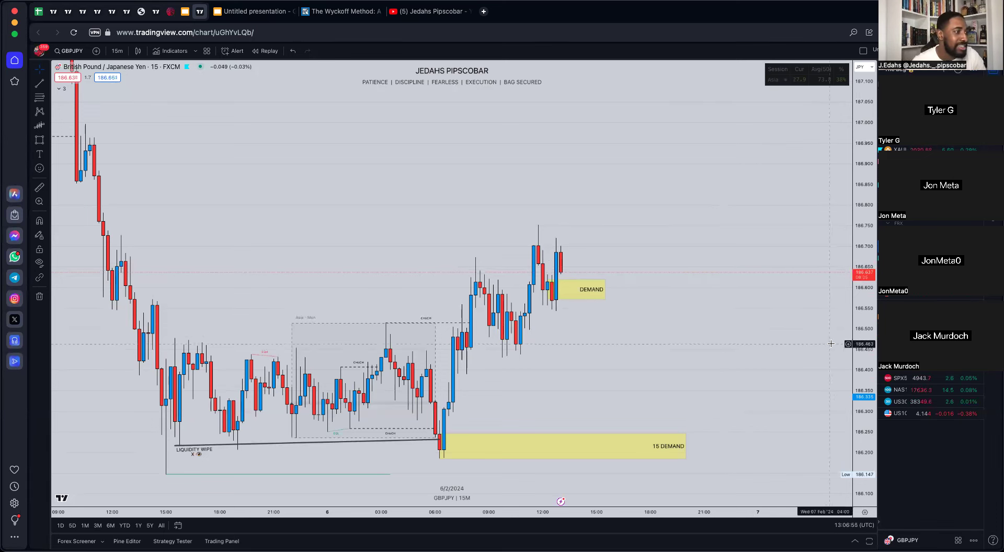
{"action": "mouse_move", "coordinate": [601, 279]}
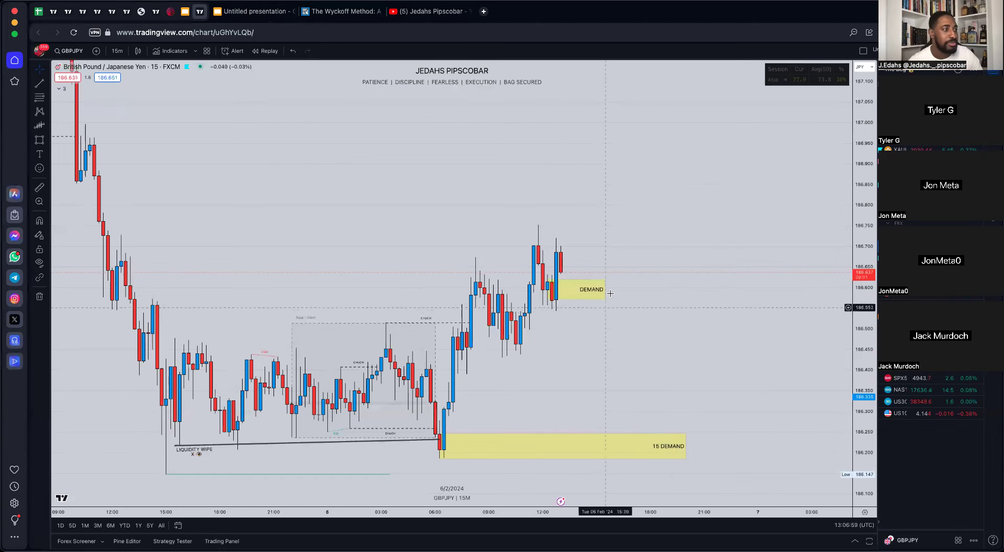
{"action": "mouse_move", "coordinate": [688, 449]}
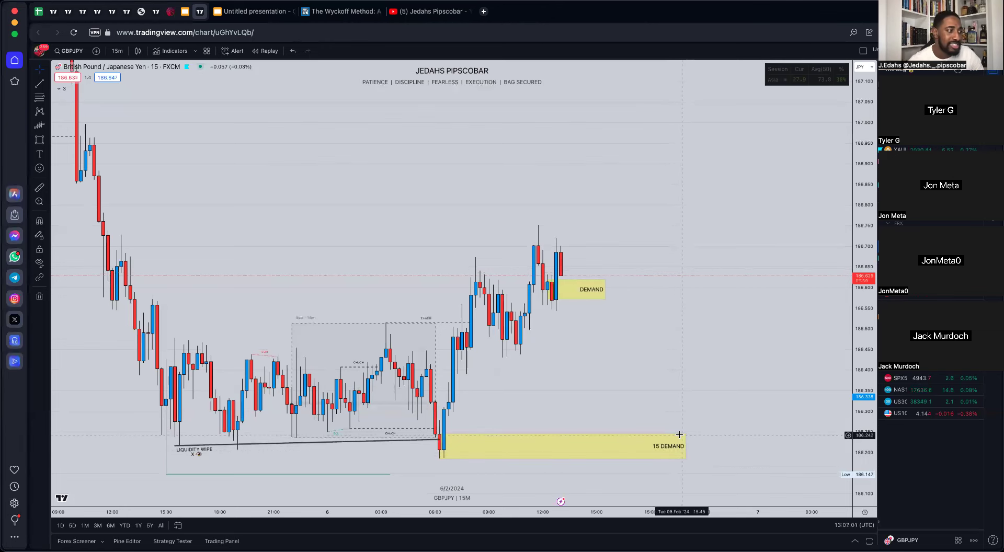
Consult the annotated US Wall St 30 entry schematic, and return to GBPJPY to inspect price above the DEMAND zone.
{"action": "left_click", "coordinate": [94, 14]}
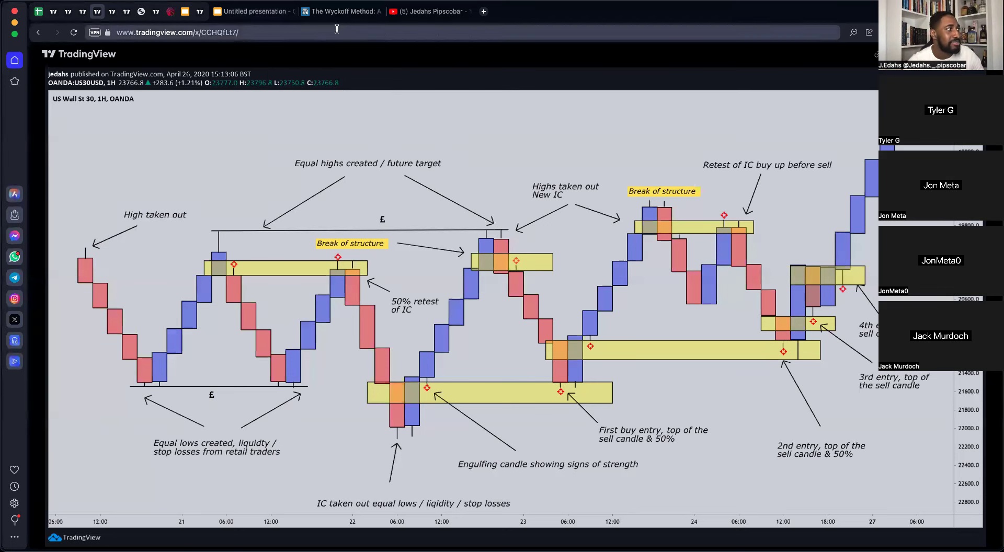
{"action": "left_click", "coordinate": [199, 11]}
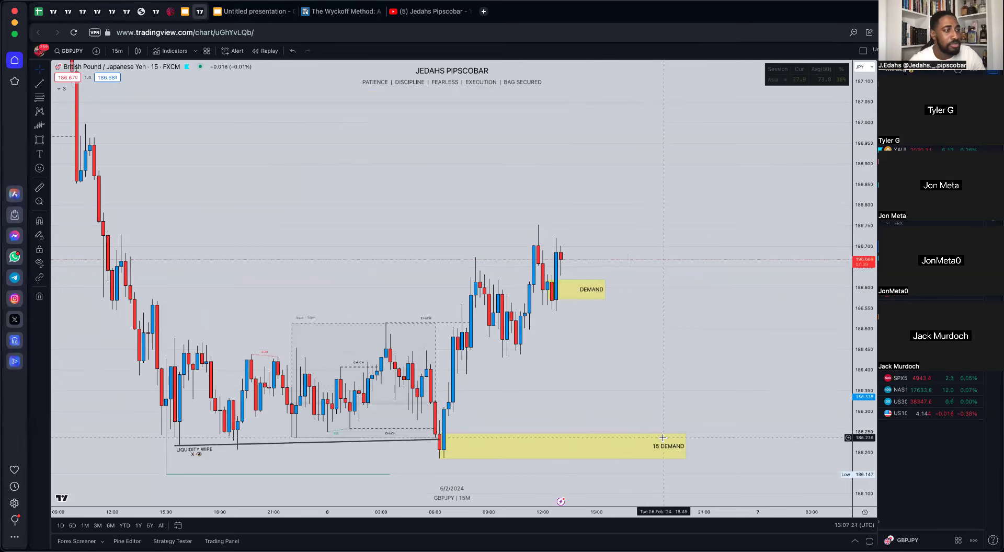
{"action": "left_click", "coordinate": [565, 281]}
{"action": "left_click", "coordinate": [572, 278]}
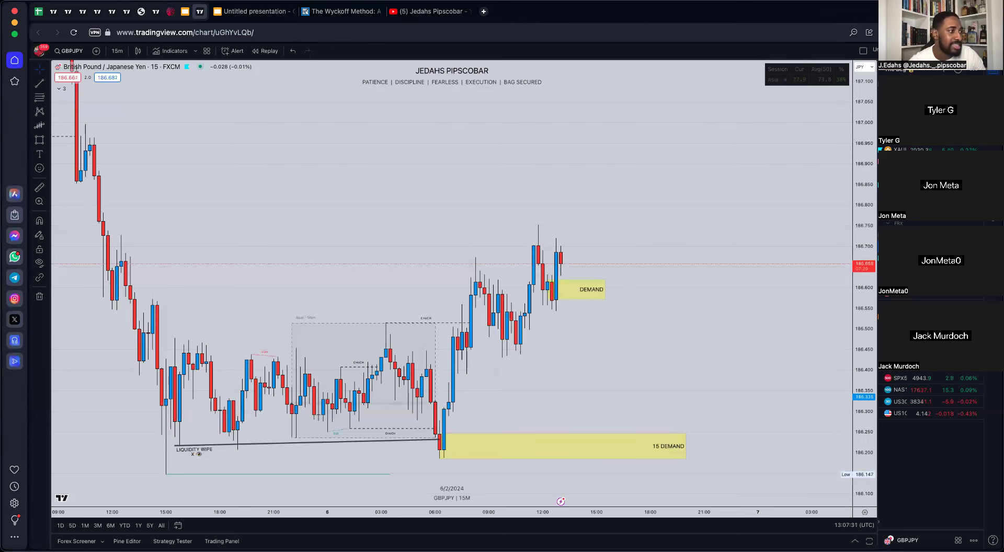
Switch the chart to GBPUSD on the 15-minute timeframe and inspect the liquidity line above the narrow demand zone.
{"action": "key", "text": "Down"}
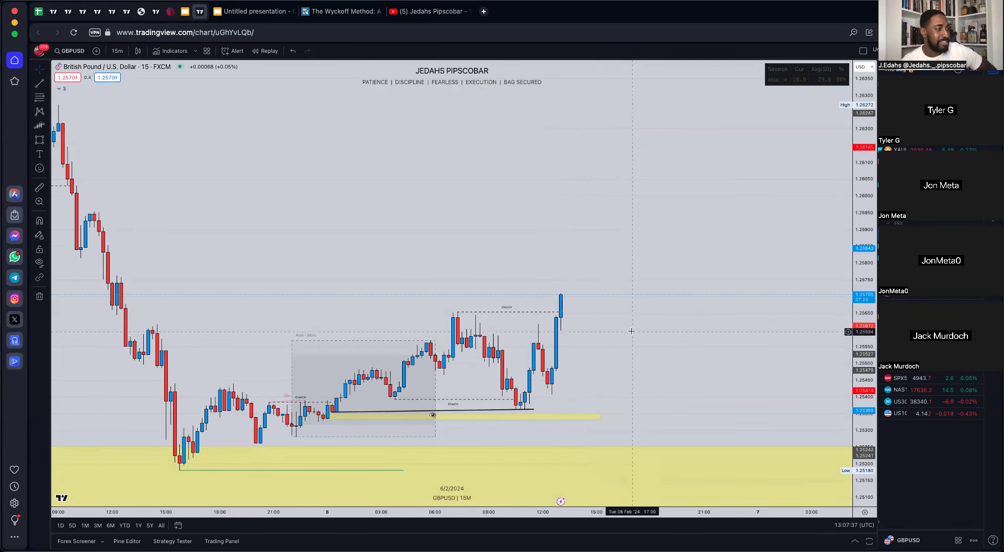
{"action": "left_click_drag", "start_coordinate": [630, 330], "coordinate": [722, 252]}
{"action": "left_click", "coordinate": [665, 345]}
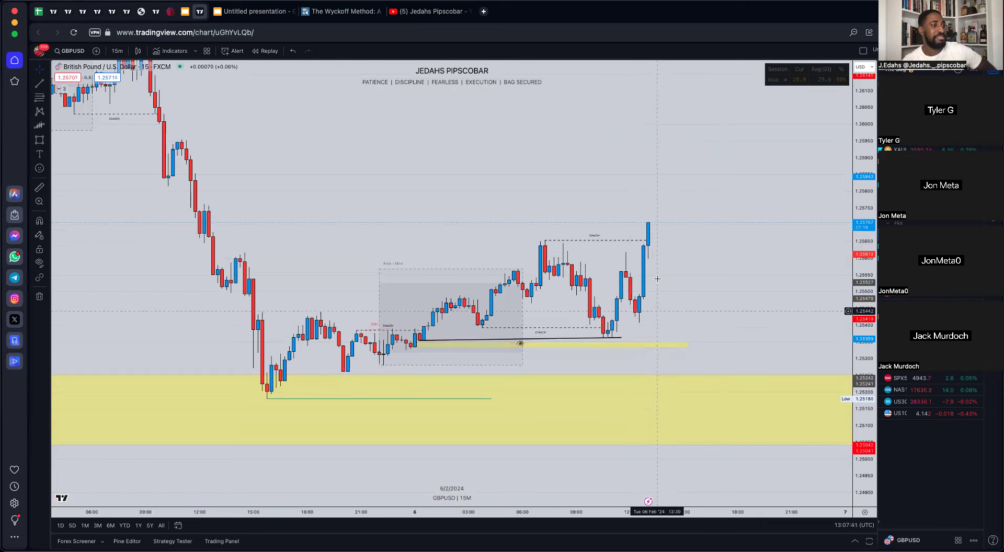
{"action": "left_click", "coordinate": [609, 361]}
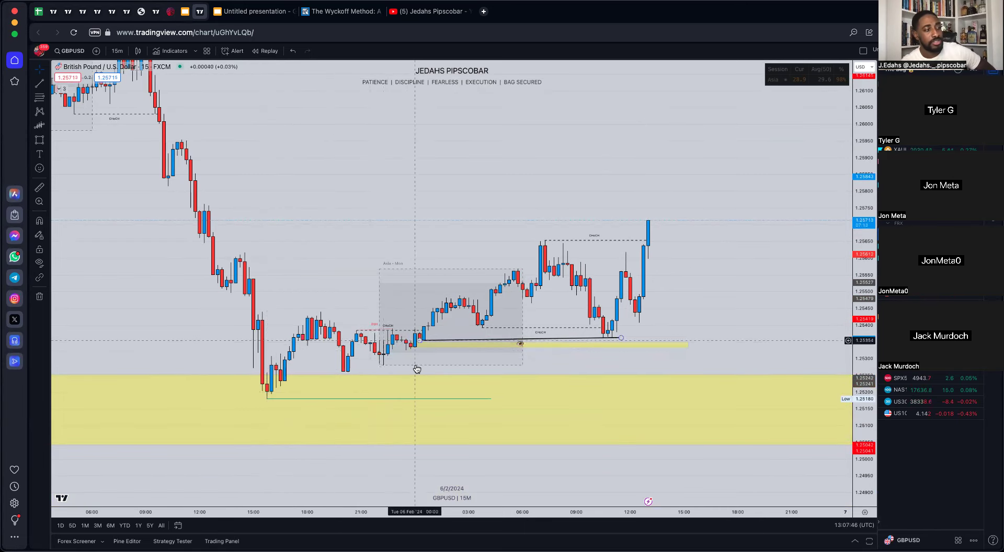
{"action": "left_click", "coordinate": [649, 347]}
Set GBPUSD to the 5-minute timeframe and examine the latest rally from the lows near the liquidity line.
{"action": "left_click", "coordinate": [116, 51]}
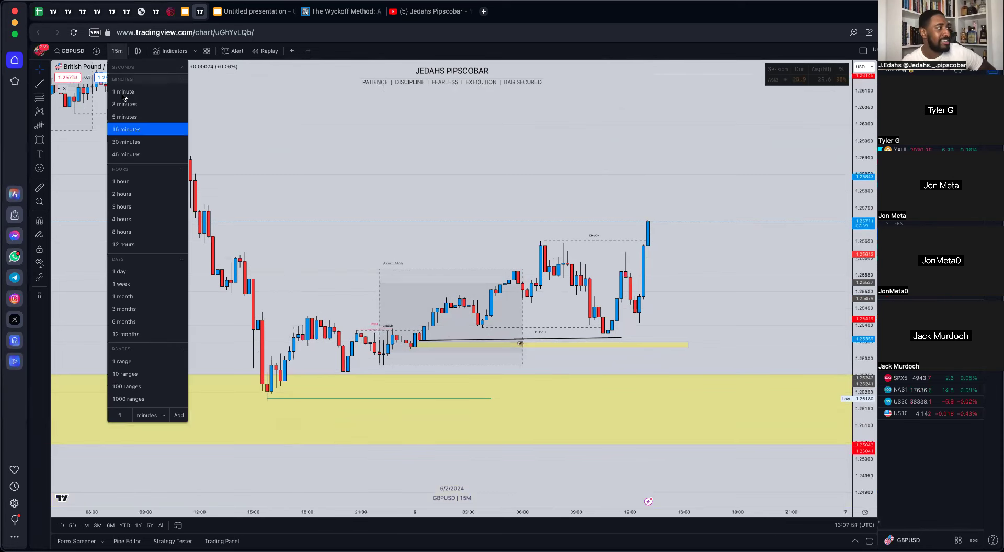
{"action": "left_click", "coordinate": [126, 116]}
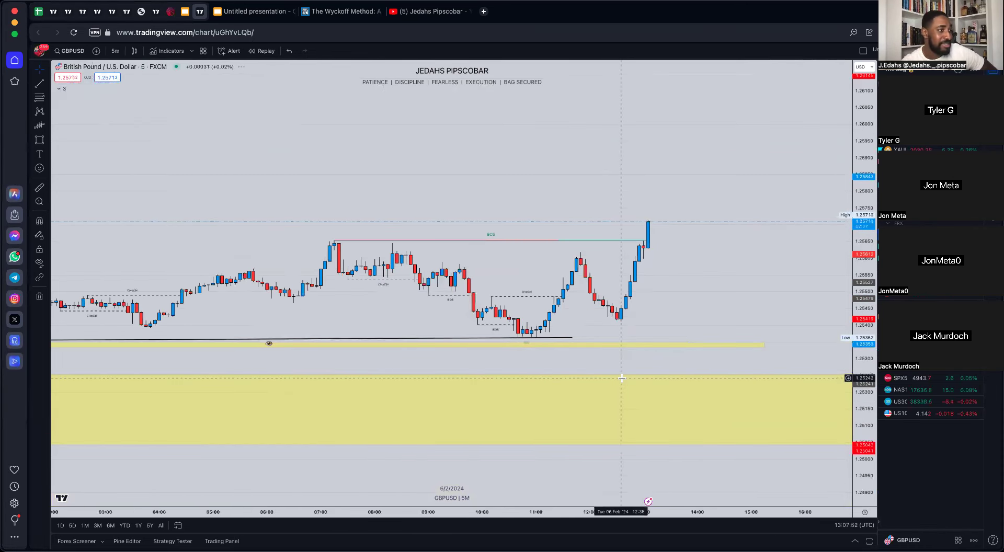
{"action": "left_click_drag", "start_coordinate": [864, 382], "coordinate": [869, 282]}
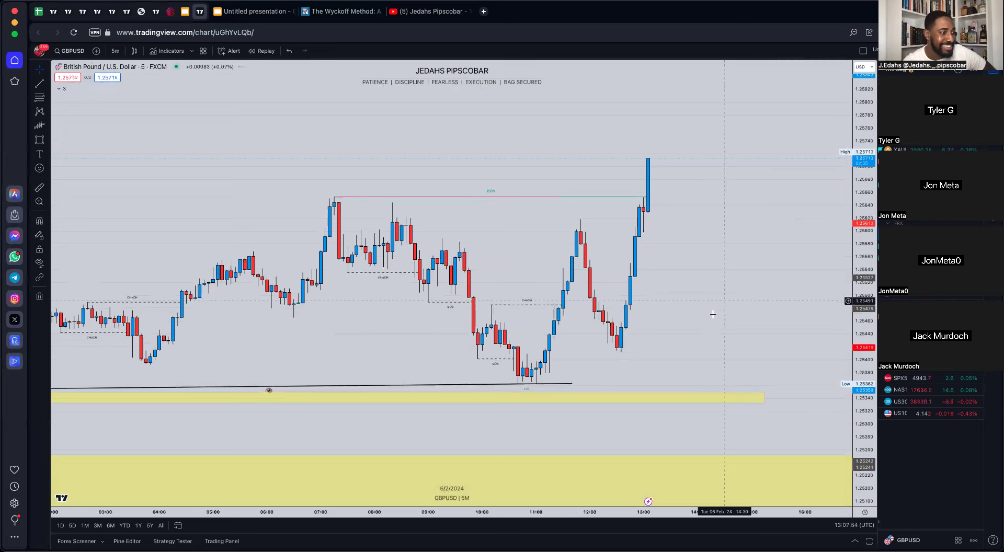
{"action": "left_click_drag", "start_coordinate": [748, 264], "coordinate": [872, 254]}
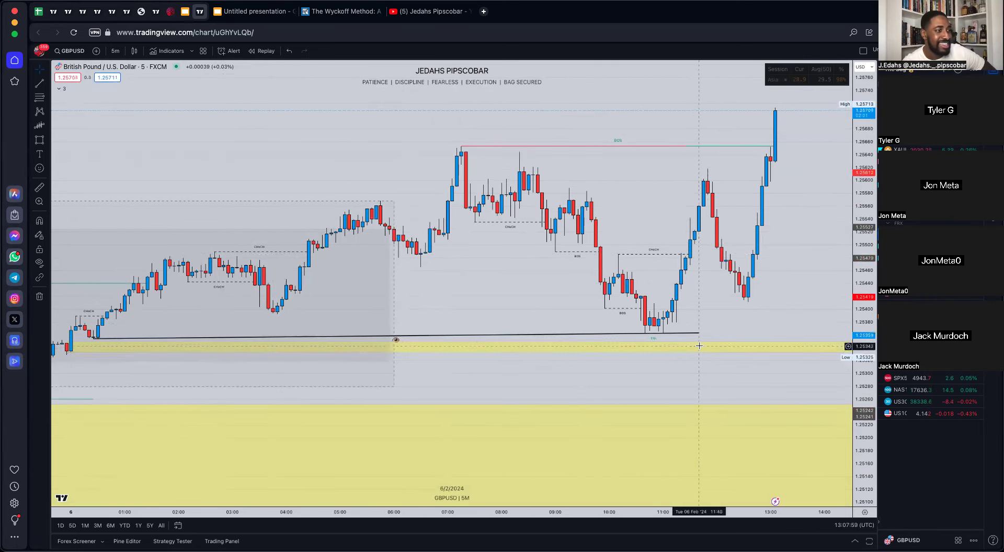
{"action": "scroll", "coordinate": [785, 325], "scroll_direction": "down", "scroll_amount": 2}
{"action": "left_click_drag", "start_coordinate": [785, 324], "coordinate": [698, 354]}
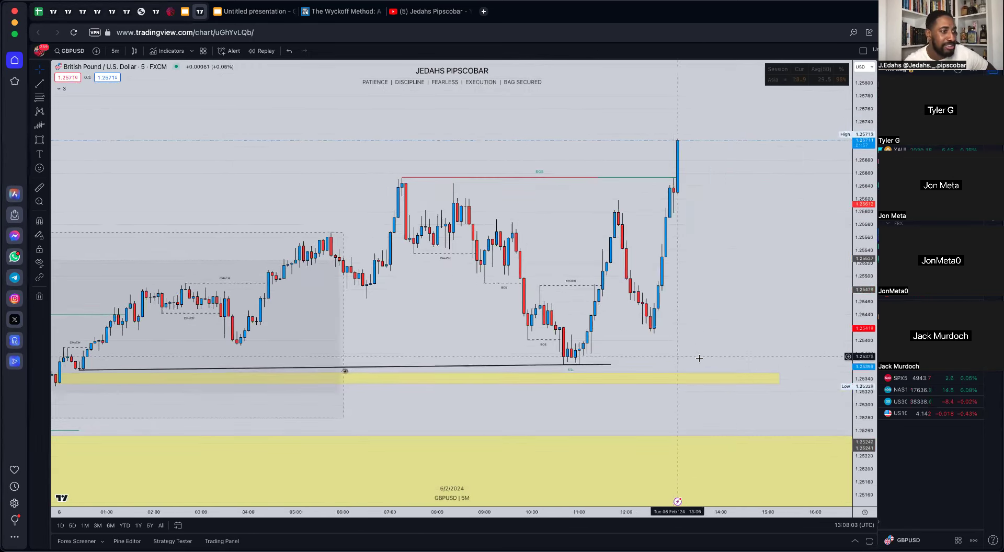
Set GBPUSD to the 1-hour timeframe and compress the price scale to examine the reaction from H1 DEMAND.
{"action": "left_click", "coordinate": [116, 51]}
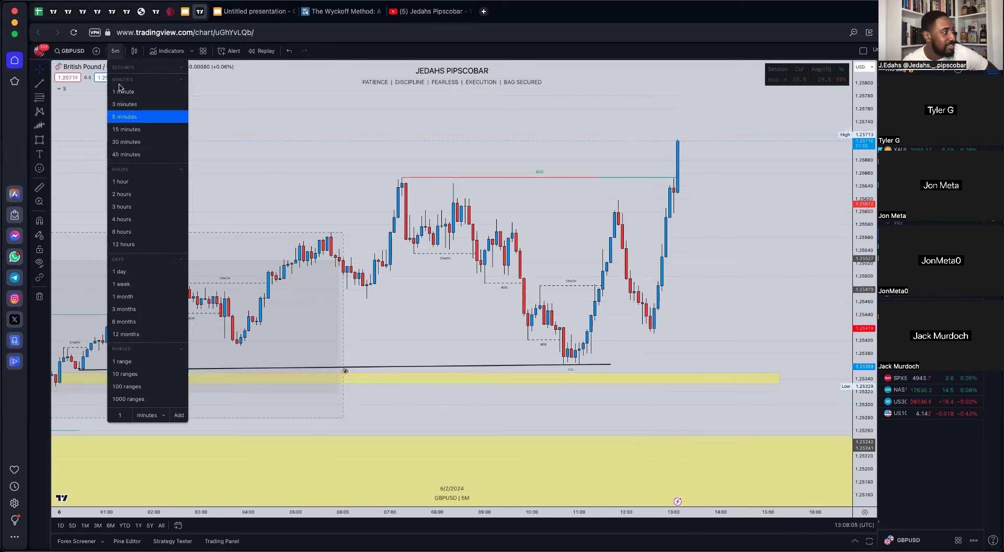
{"action": "left_click", "coordinate": [125, 181]}
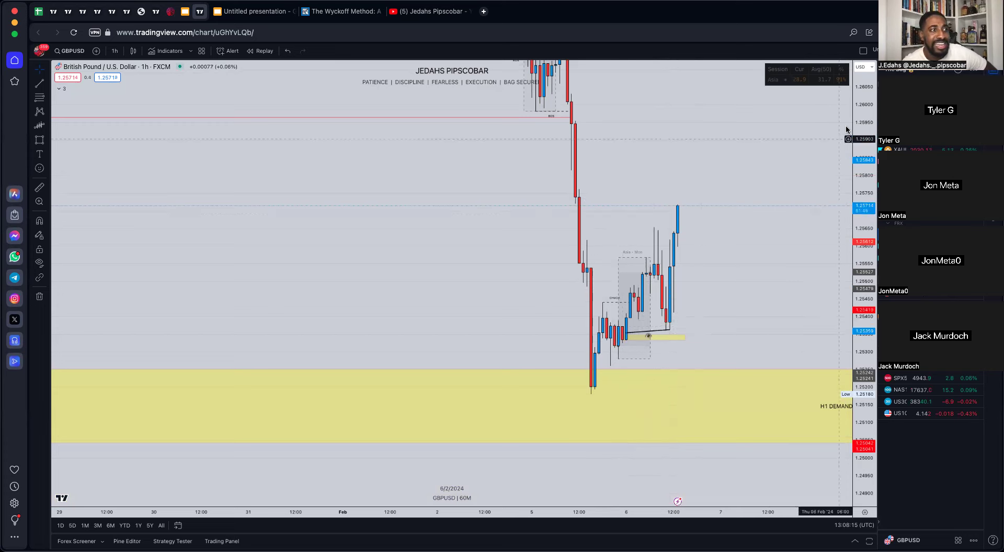
{"action": "left_click_drag", "start_coordinate": [858, 112], "coordinate": [858, 293]}
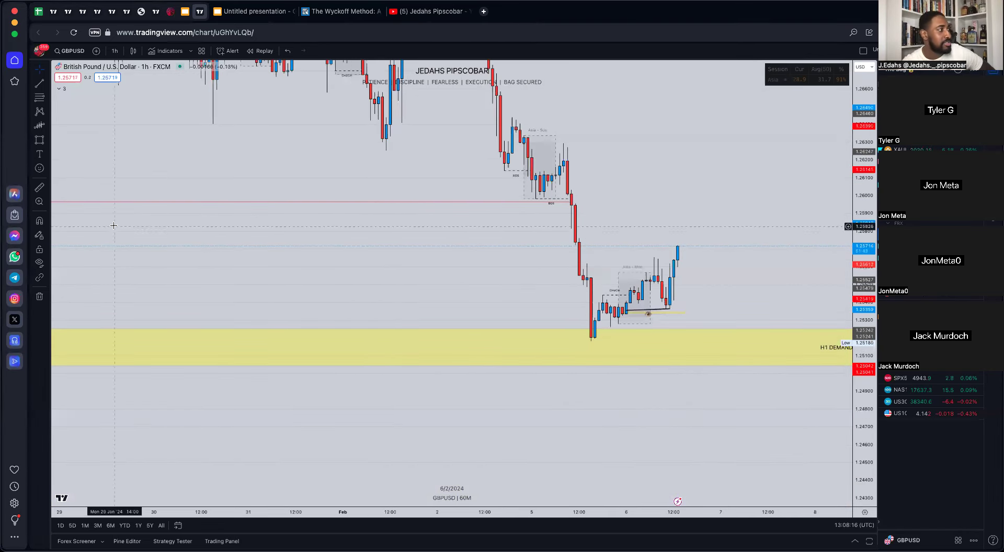
Measure the GBPUSD rises to the current price from the H1 DEMAND low and the latest swing low, clearing both measurements.
{"action": "left_click", "coordinate": [39, 188]}
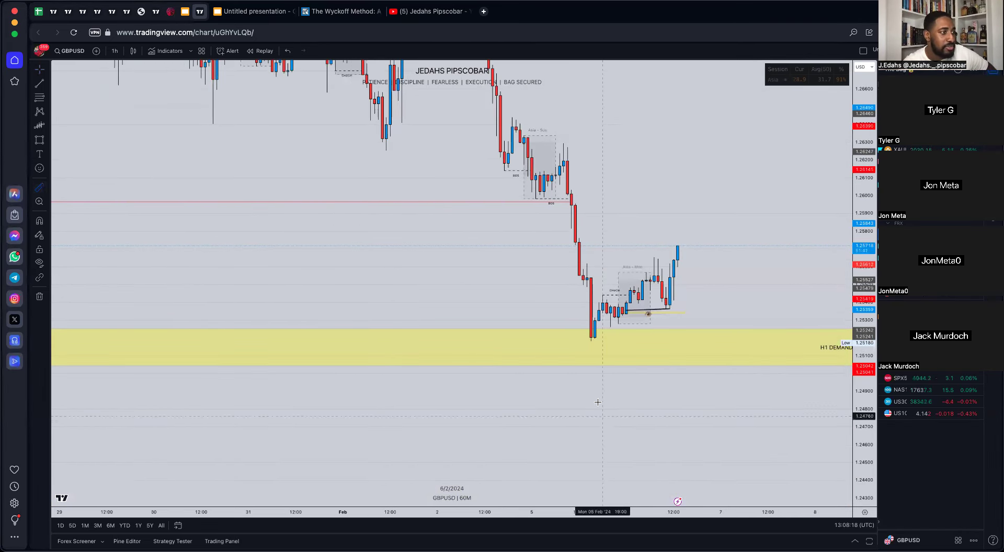
{"action": "left_click", "coordinate": [591, 340]}
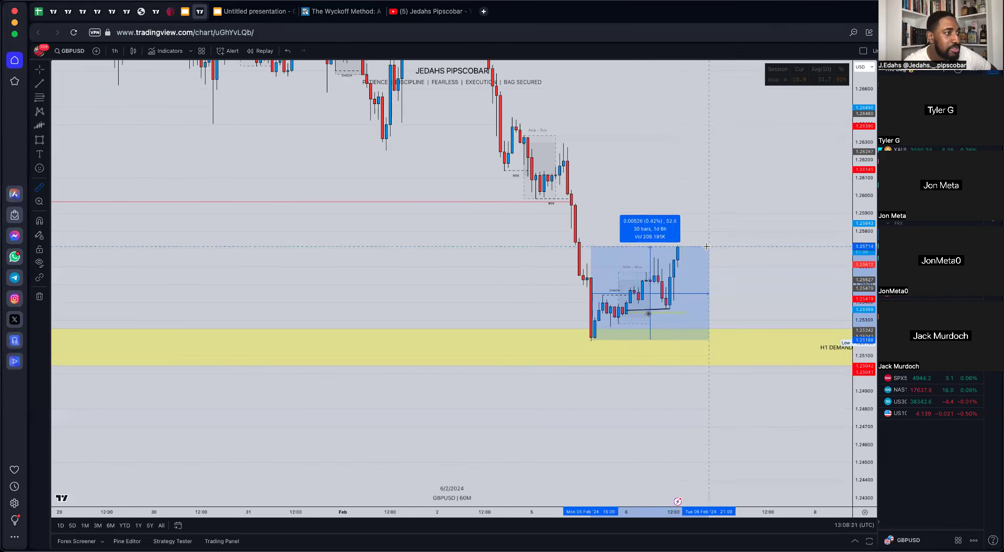
{"action": "left_click", "coordinate": [726, 260]}
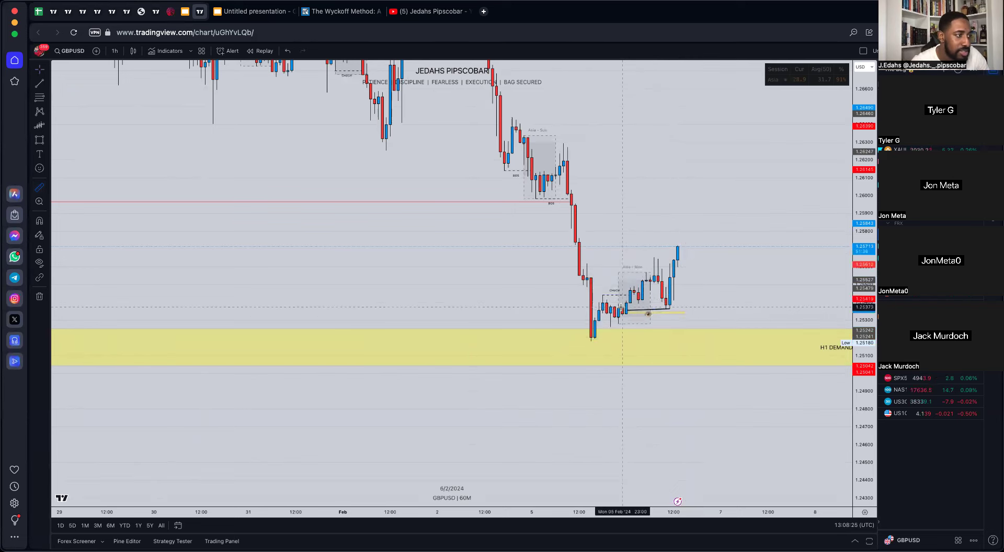
{"action": "left_click", "coordinate": [684, 305]}
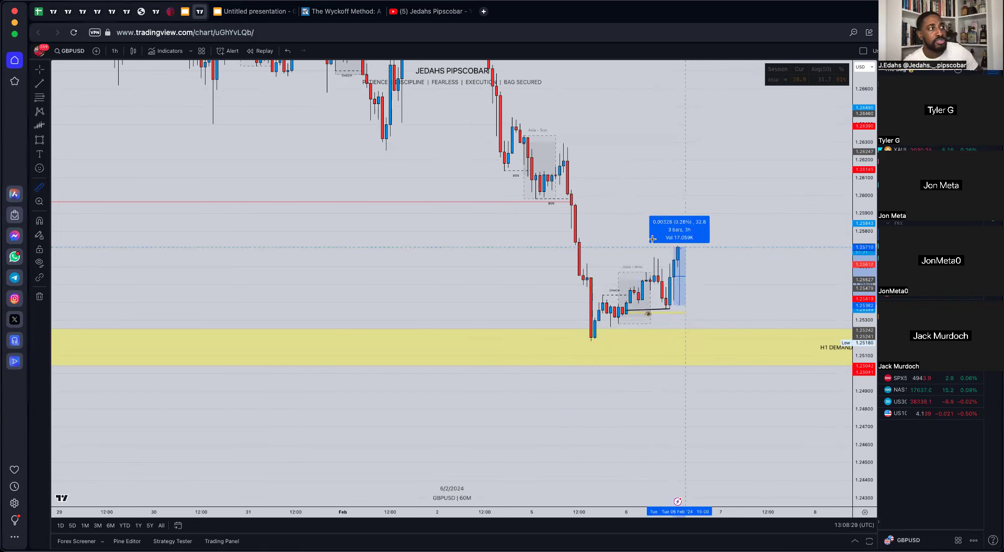
{"action": "left_click", "coordinate": [762, 285]}
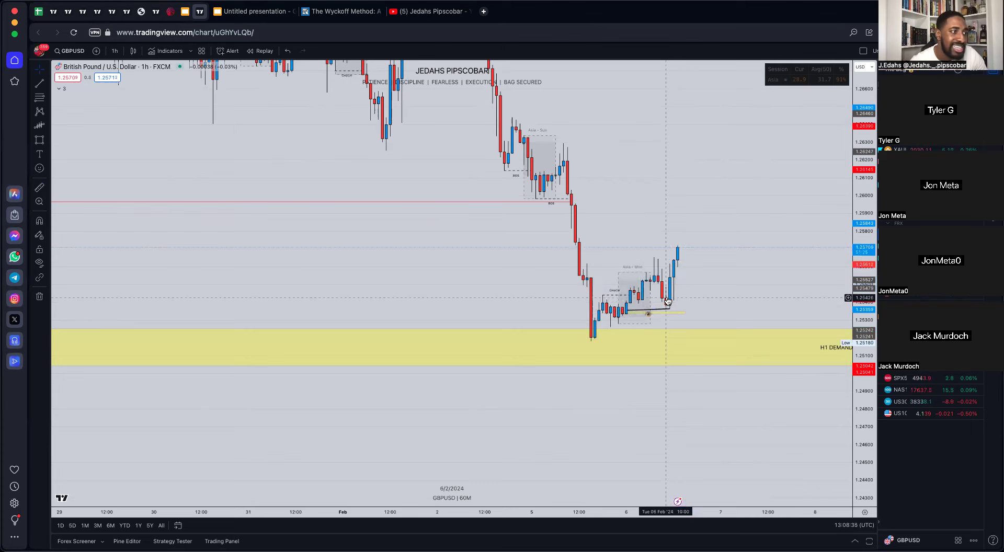
Set GBPUSD to the 5-minute timeframe and draw a rectangle with the DEMAND template across the latest swing low.
{"action": "left_click", "coordinate": [115, 51]}
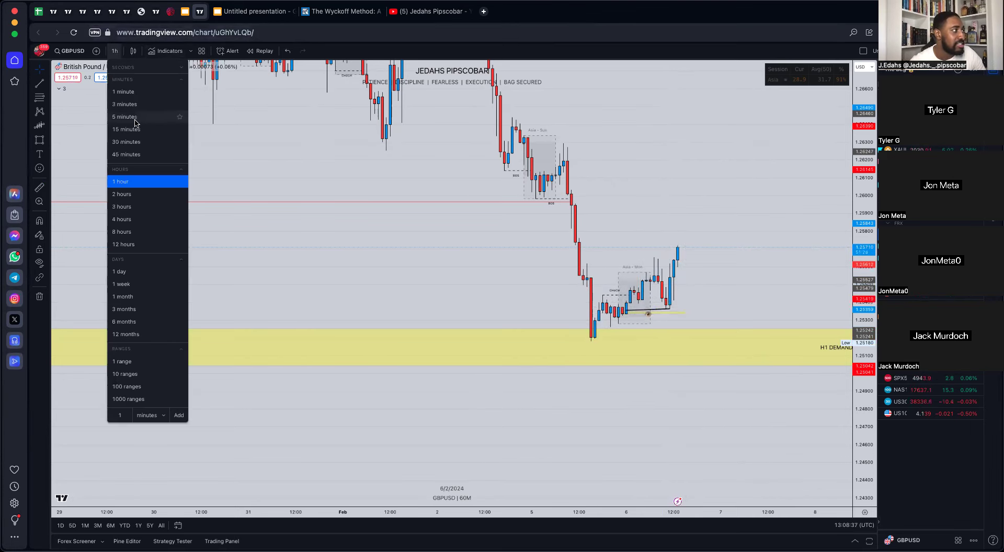
{"action": "left_click", "coordinate": [134, 118]}
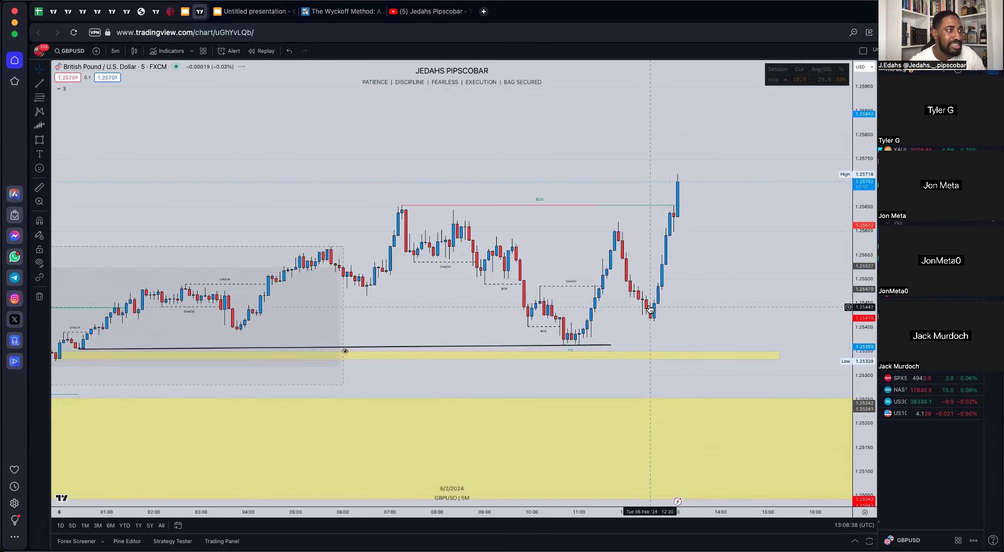
{"action": "scroll", "coordinate": [679, 331], "scroll_direction": "down", "scroll_amount": 2}
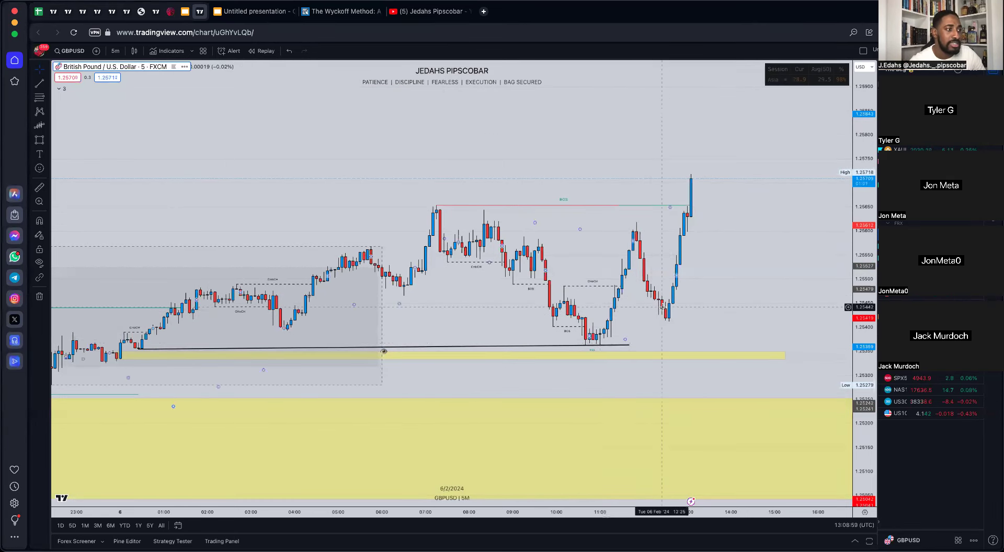
{"action": "left_click", "coordinate": [40, 139]}
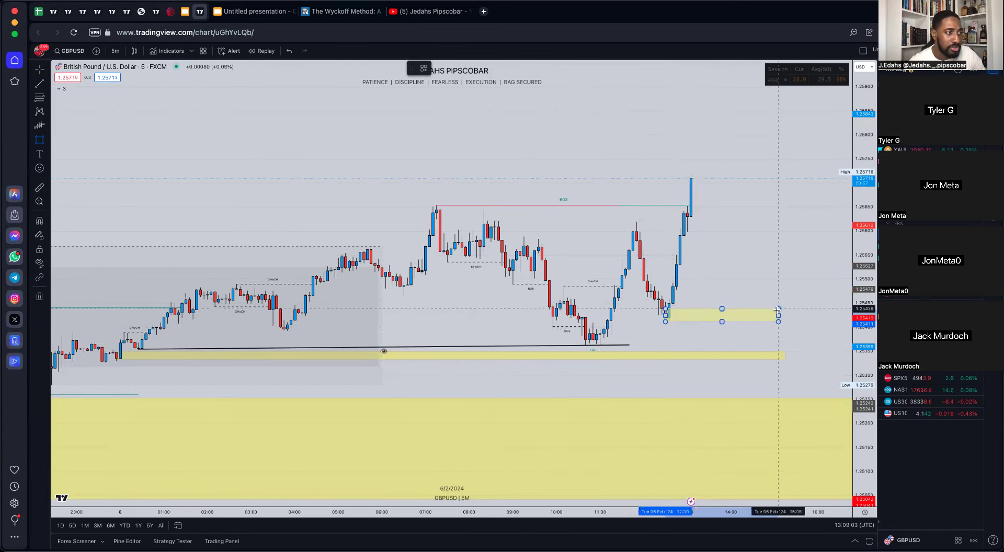
{"action": "left_click", "coordinate": [785, 308]}
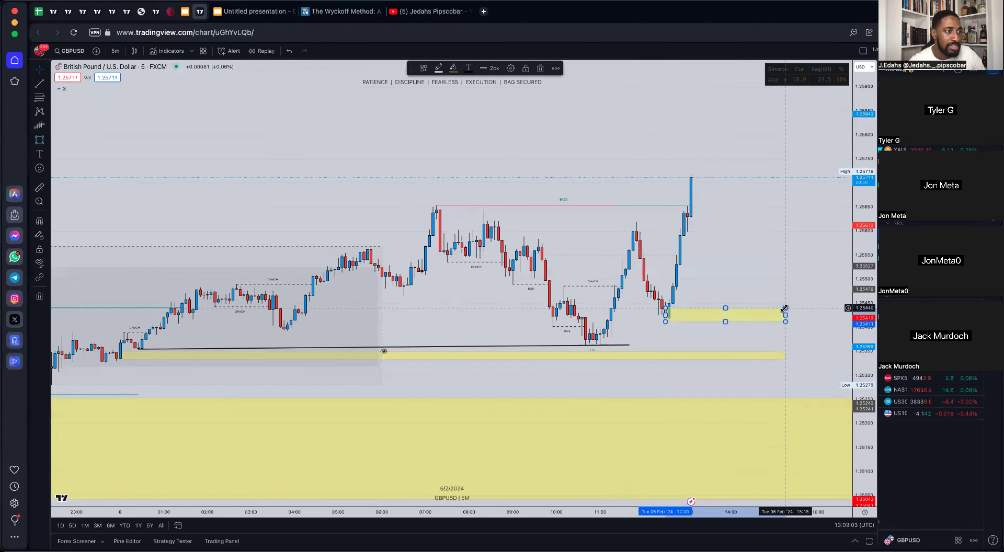
{"action": "left_click", "coordinate": [424, 68]}
{"action": "left_click", "coordinate": [446, 140]}
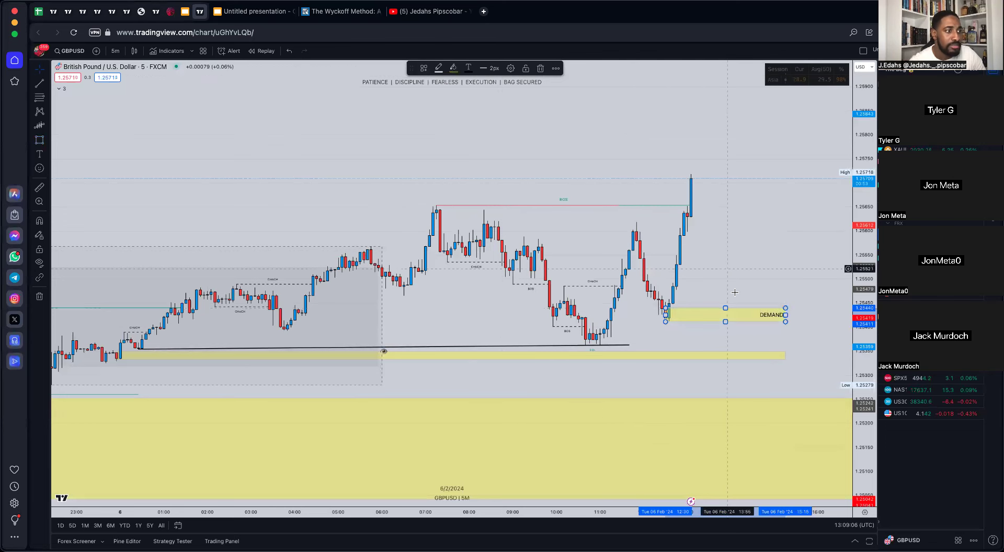
{"action": "right_click", "coordinate": [789, 314]}
{"action": "mouse_move", "coordinate": [816, 323]}
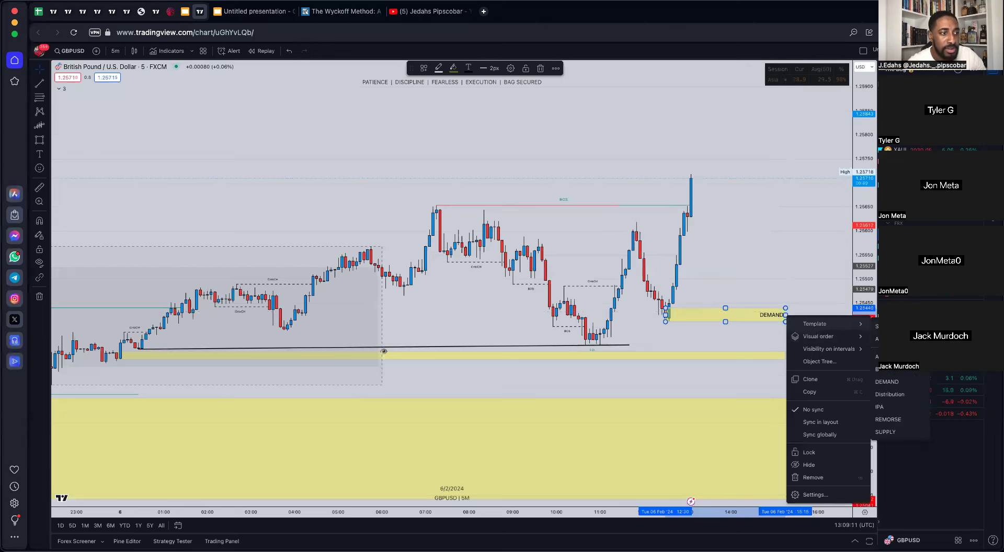
{"action": "mouse_move", "coordinate": [840, 338]}
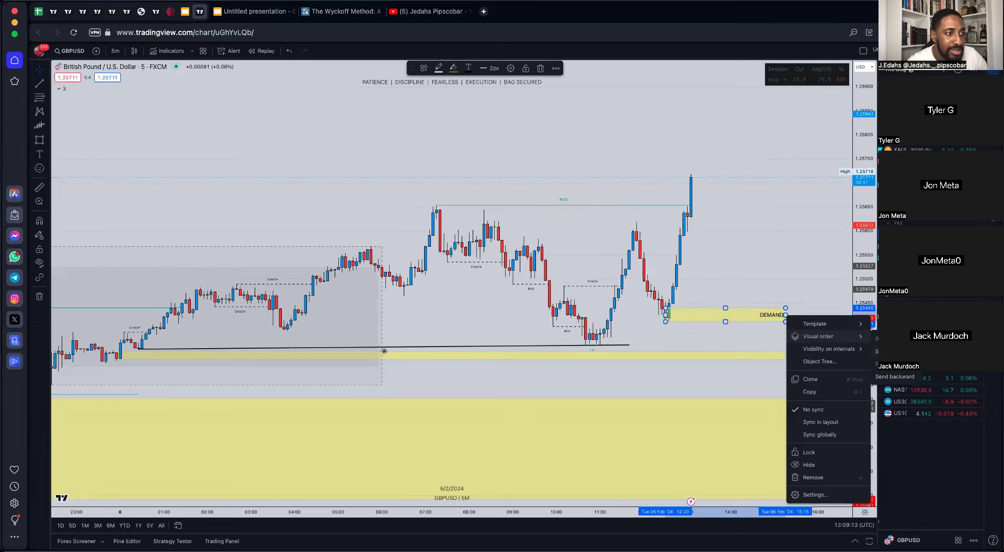
{"action": "left_click", "coordinate": [678, 338]}
Draw a Fibonacci retracement from the new DEMAND zone's low to the latest high, and delete it after checking the levels.
{"action": "left_click_drag", "start_coordinate": [678, 338], "coordinate": [717, 326]}
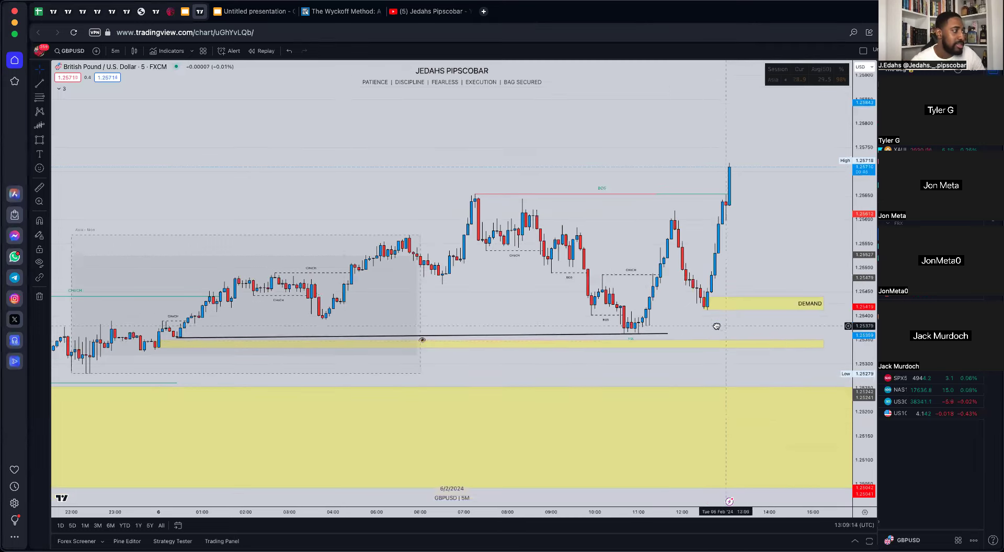
{"action": "left_click_drag", "start_coordinate": [242, 347], "coordinate": [501, 328]}
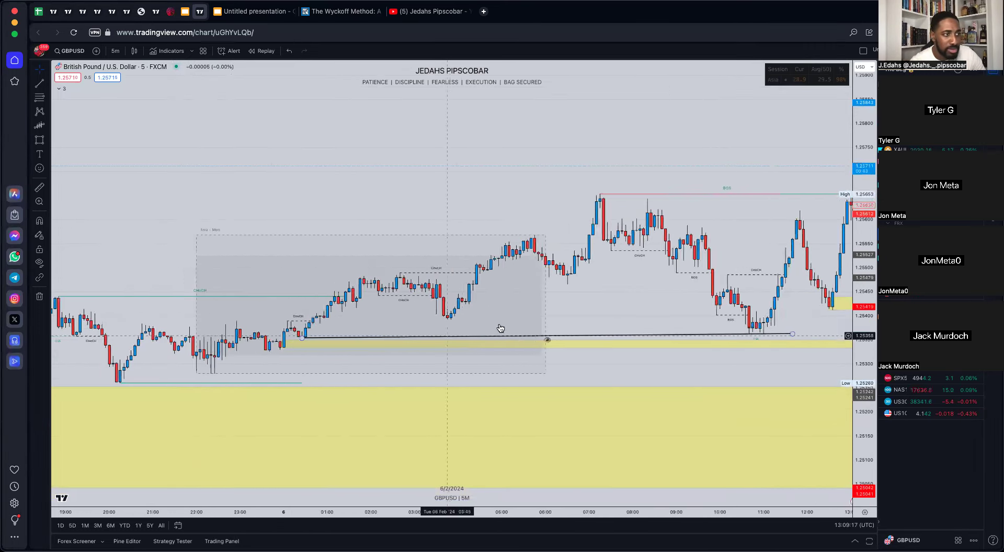
{"action": "scroll", "coordinate": [602, 314], "scroll_direction": "right", "scroll_amount": 5}
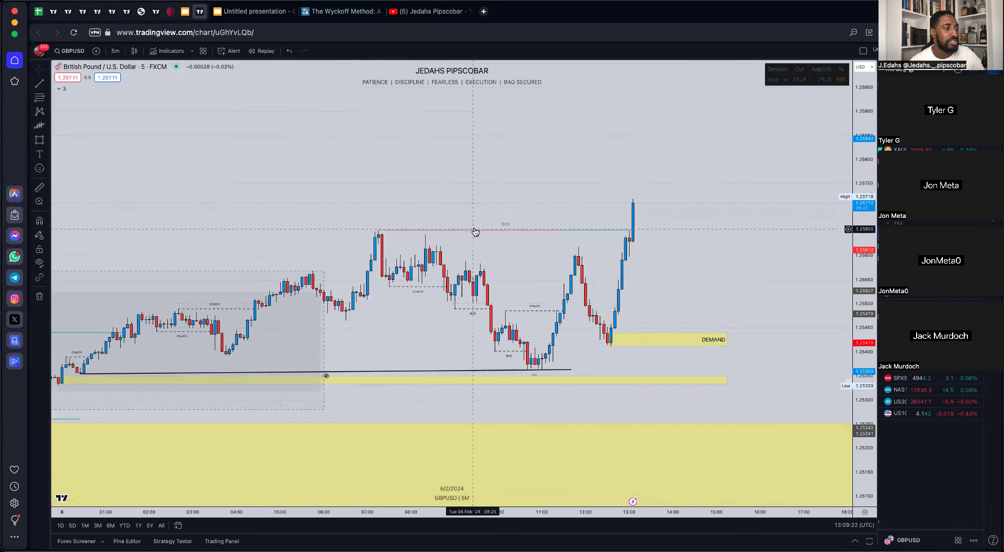
{"action": "left_click", "coordinate": [35, 101]}
{"action": "left_click", "coordinate": [87, 107]}
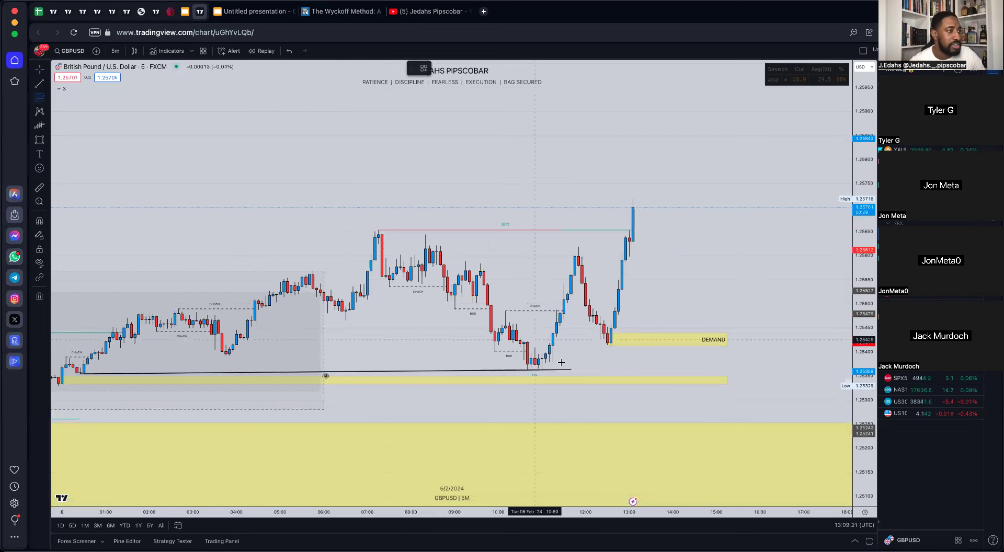
{"action": "left_click", "coordinate": [596, 347]}
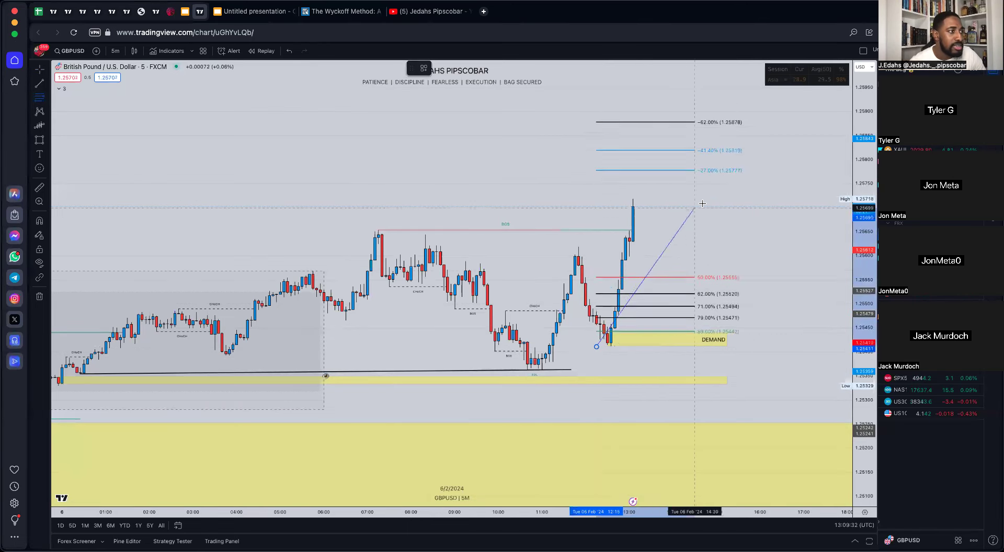
{"action": "left_click", "coordinate": [719, 201]}
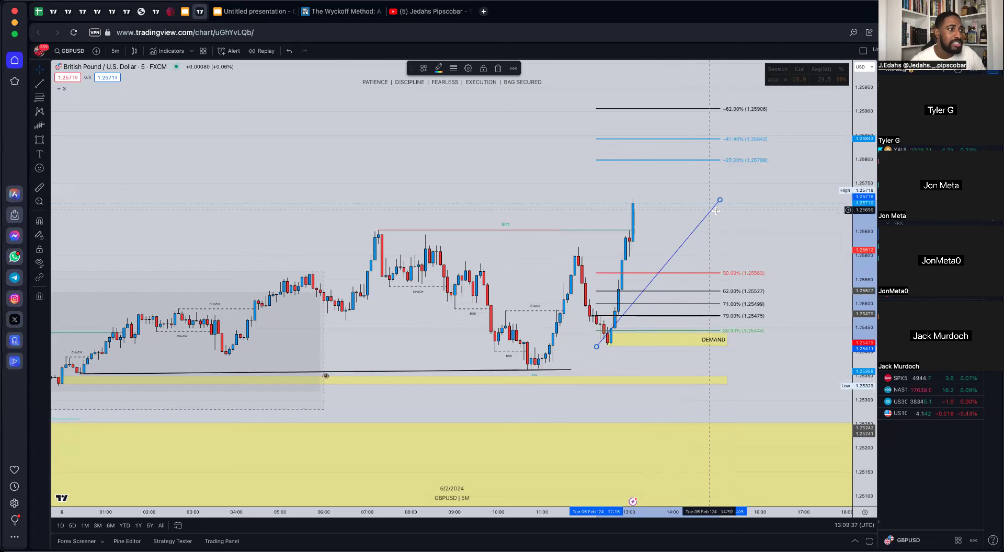
{"action": "key", "text": "Delete"}
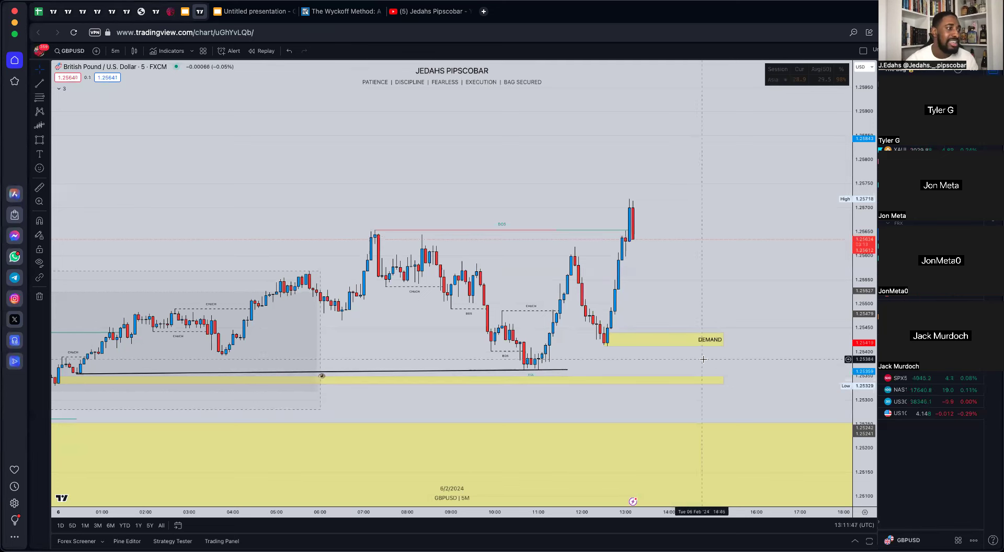
View GBPUSD on the 15-minute and the 4-hour timeframe, compressing the price scale to compare current price with the supply and demand zones.
{"action": "left_click", "coordinate": [117, 50]}
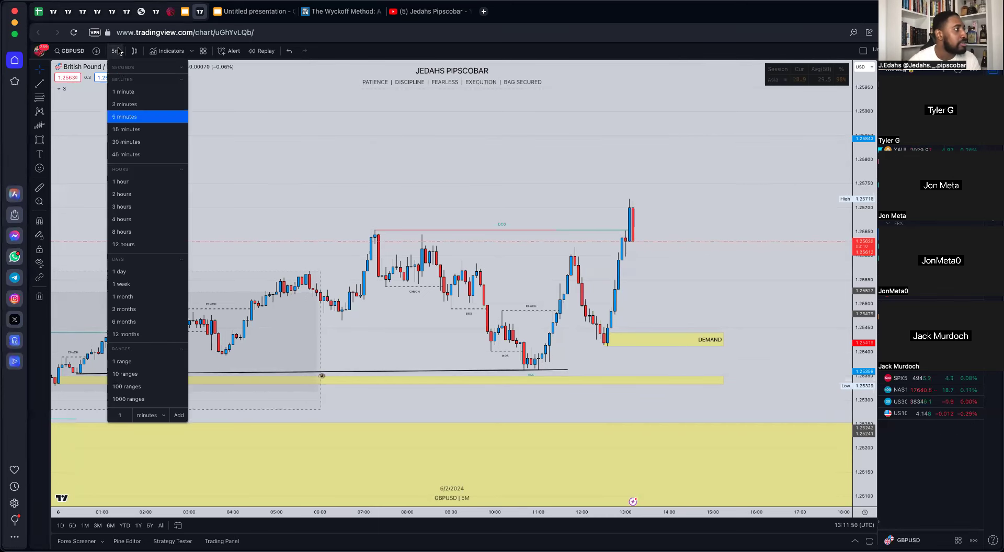
{"action": "left_click", "coordinate": [126, 129]}
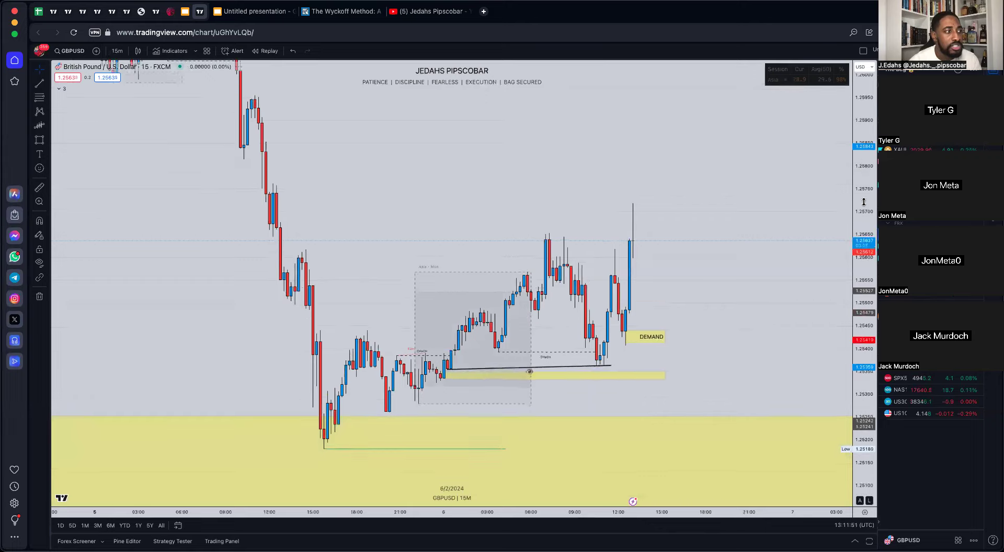
{"action": "left_click", "coordinate": [39, 187]}
{"action": "left_click", "coordinate": [116, 51]}
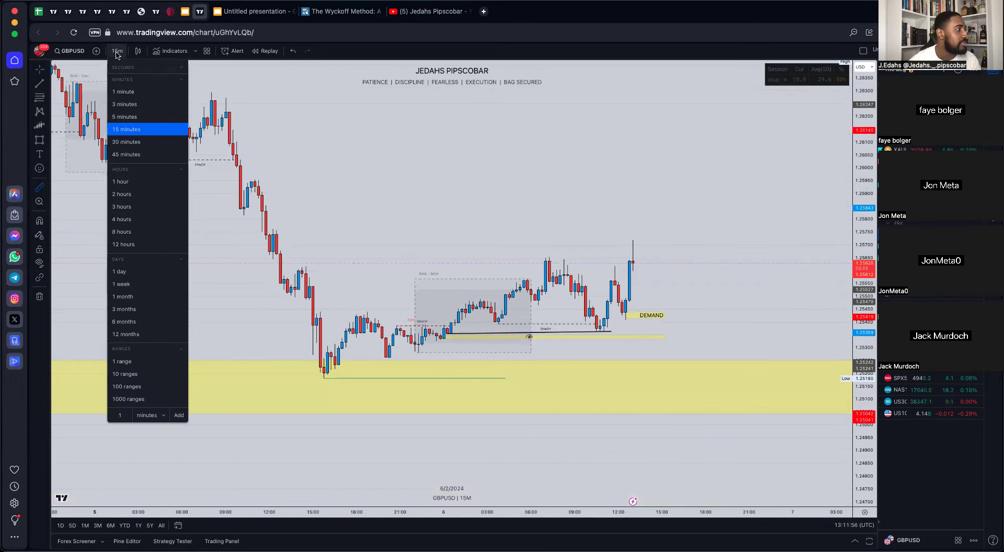
{"action": "left_click", "coordinate": [123, 219]}
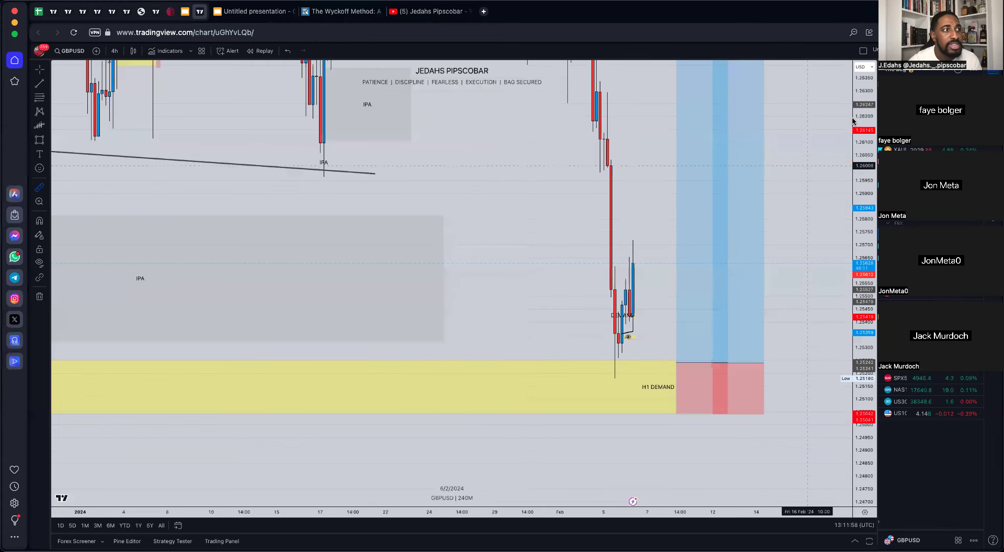
{"action": "left_click_drag", "start_coordinate": [868, 380], "coordinate": [868, 419]}
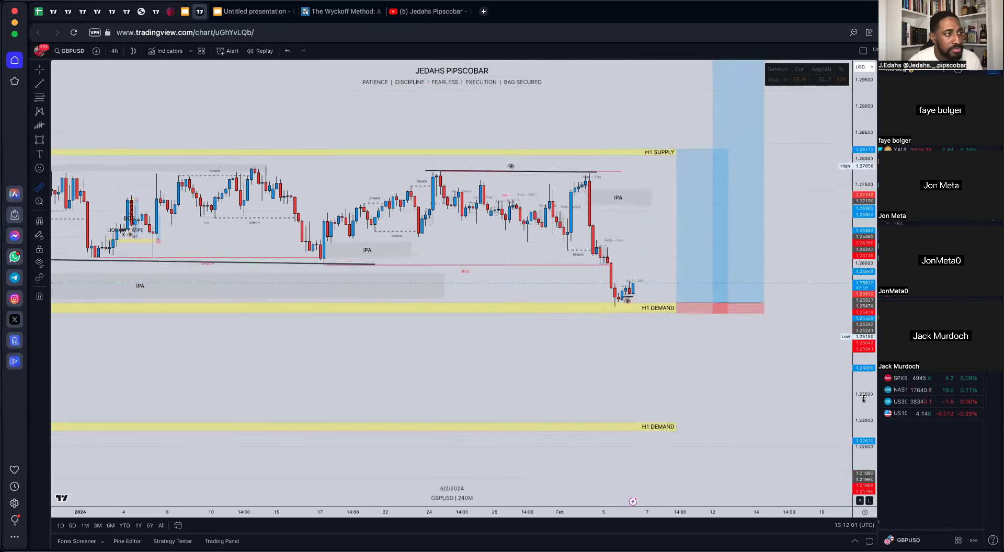
Measure the distance from H1 DEMAND up to H1 SUPPLY and clear the measurement.
{"action": "left_click", "coordinate": [810, 355]}
{"action": "left_click", "coordinate": [809, 358]}
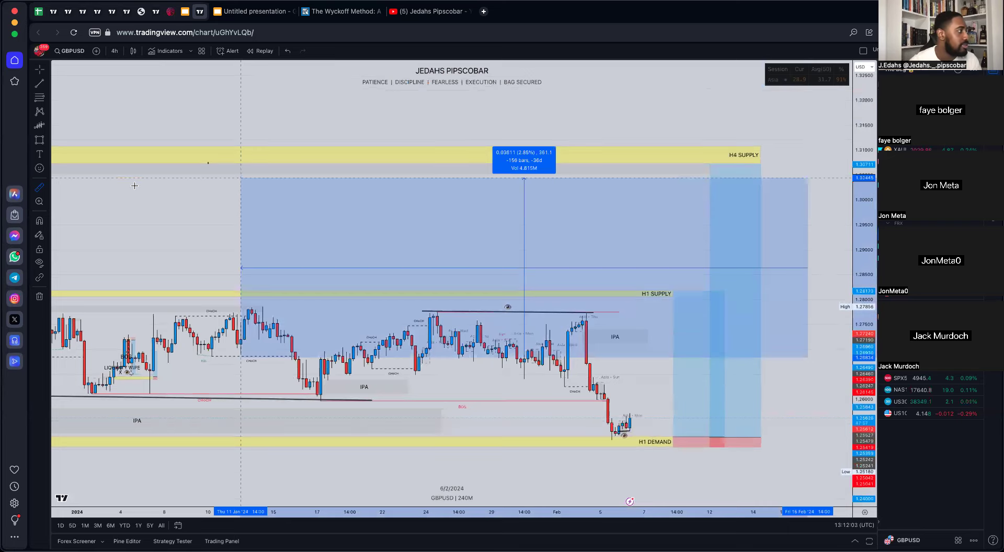
{"action": "left_click", "coordinate": [174, 195]}
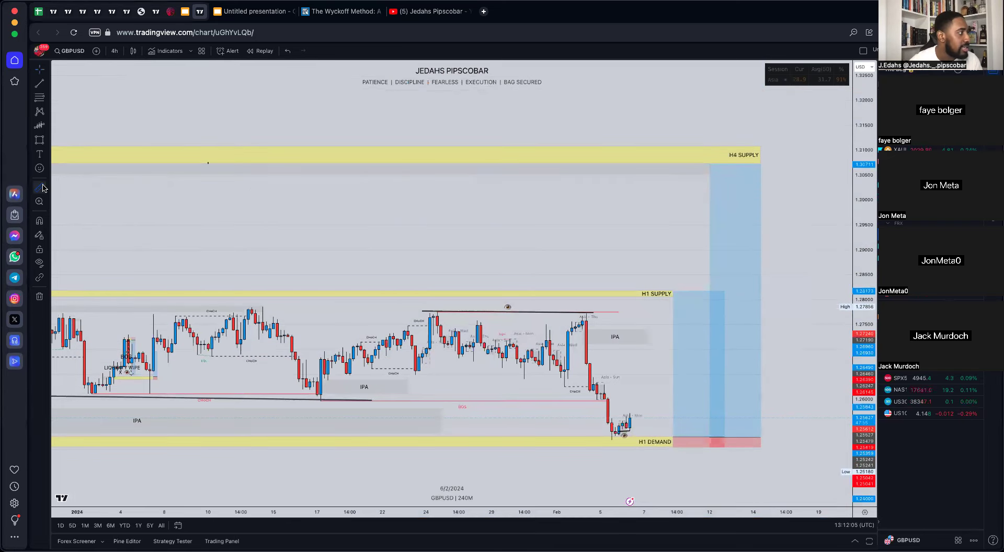
{"action": "left_click", "coordinate": [639, 438], "text": "shift"}
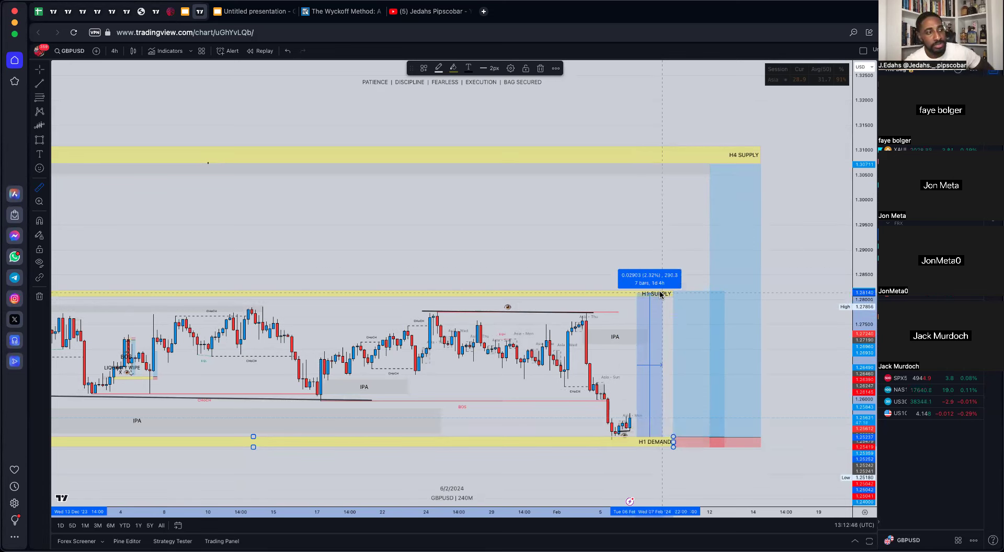
{"action": "left_click", "coordinate": [647, 209]}
Compare the targets and risk/reward ratios of the two long positions running from H1 DEMAND to H1 SUPPLY and to H4 SUPPLY.
{"action": "left_click", "coordinate": [737, 184]}
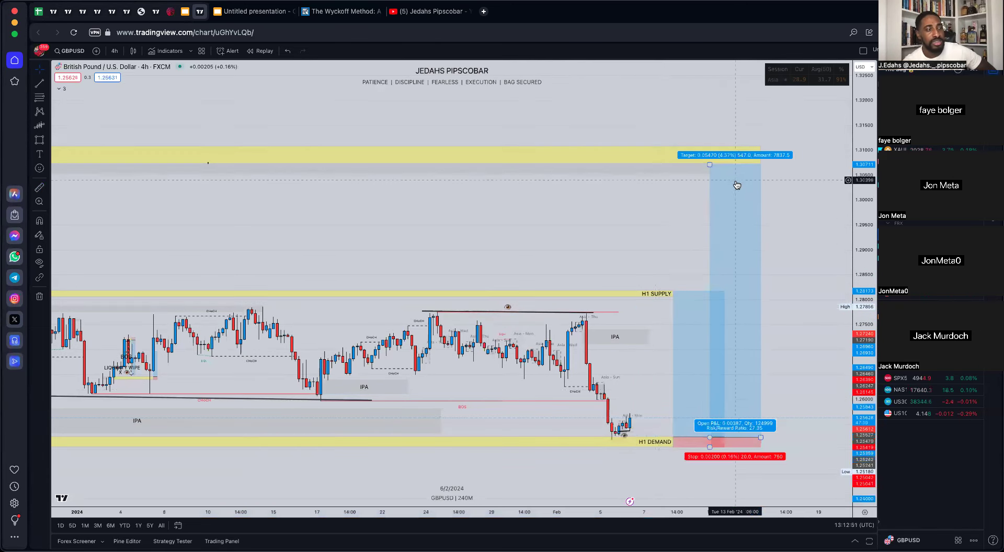
{"action": "left_click", "coordinate": [695, 308]}
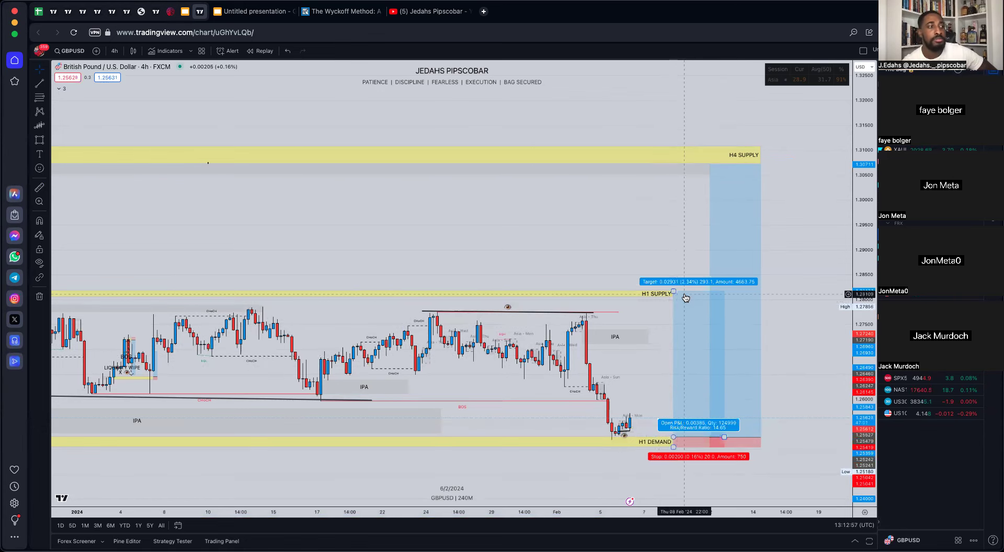
{"action": "left_click", "coordinate": [748, 340]}
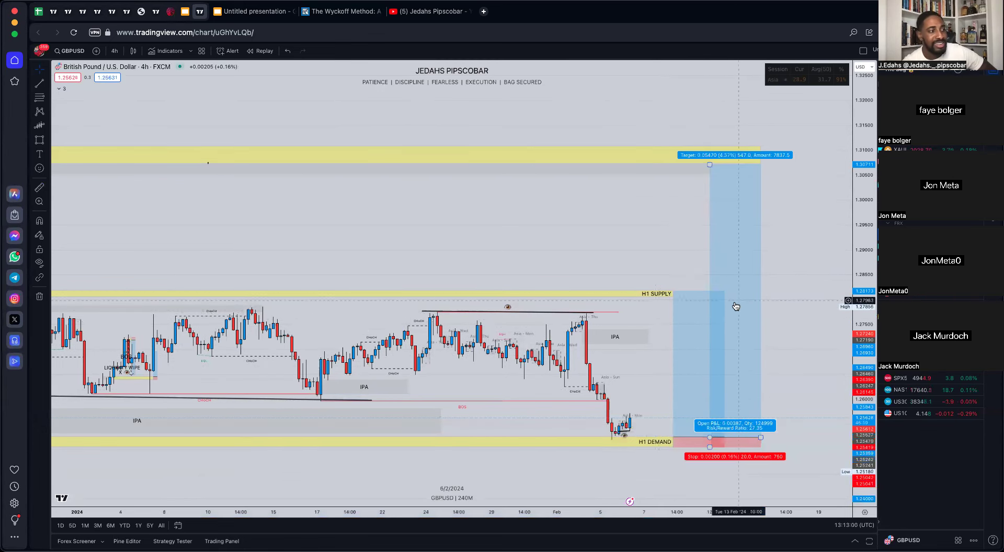
{"action": "left_click", "coordinate": [683, 297]}
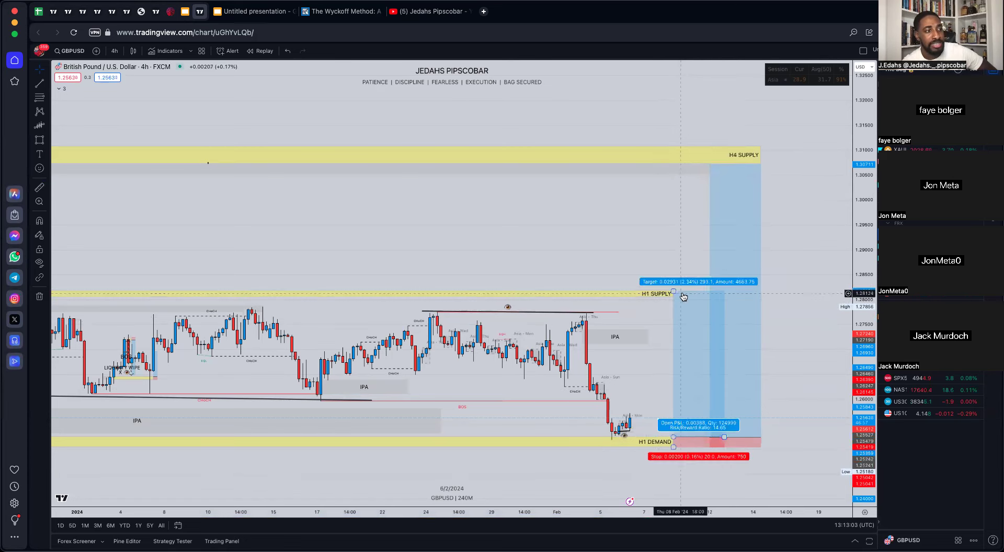
{"action": "left_click", "coordinate": [746, 295]}
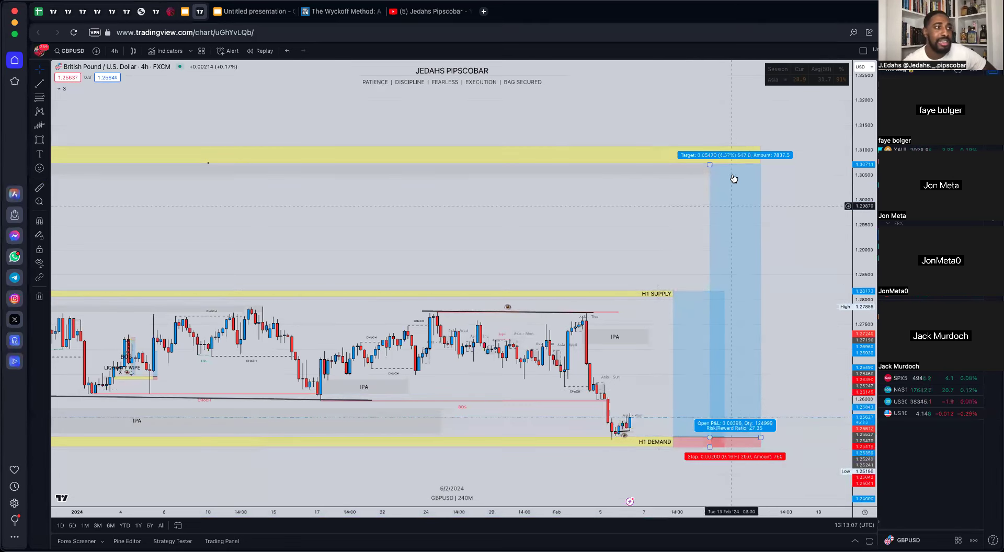
{"action": "left_click", "coordinate": [654, 105]}
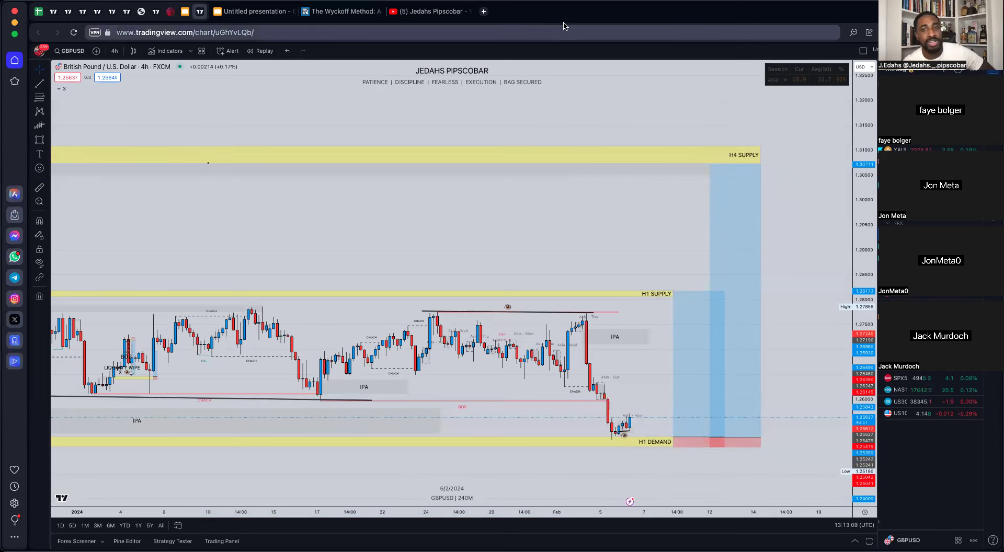